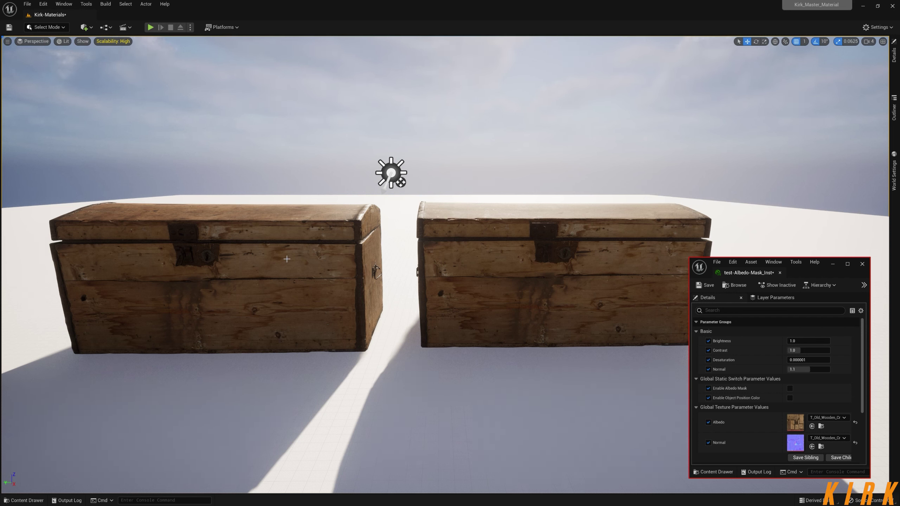
Step: Enable the albedo mask in the test-Albedo-Mask_Inst material instance and examine its effect on the chest
{"action": "left_click", "coordinate": [790, 388]}
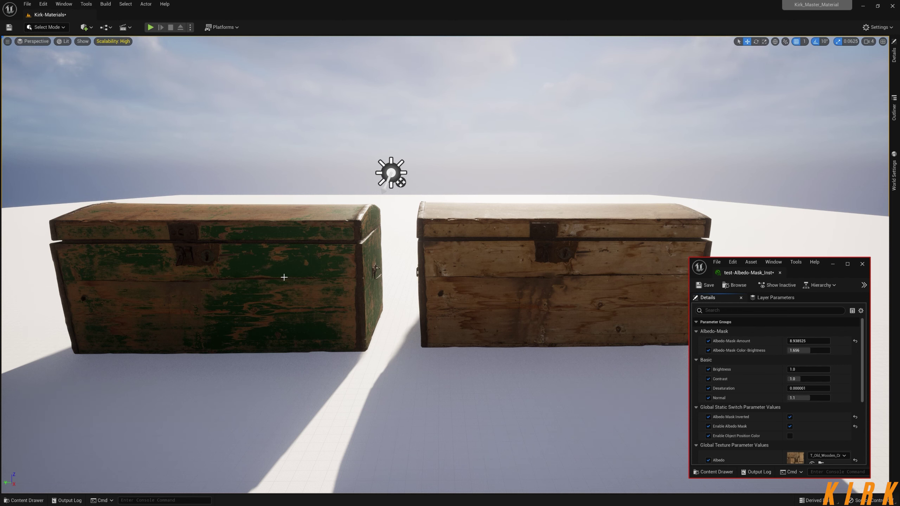
{"action": "left_click", "coordinate": [221, 274]}
{"action": "key", "text": "f"}
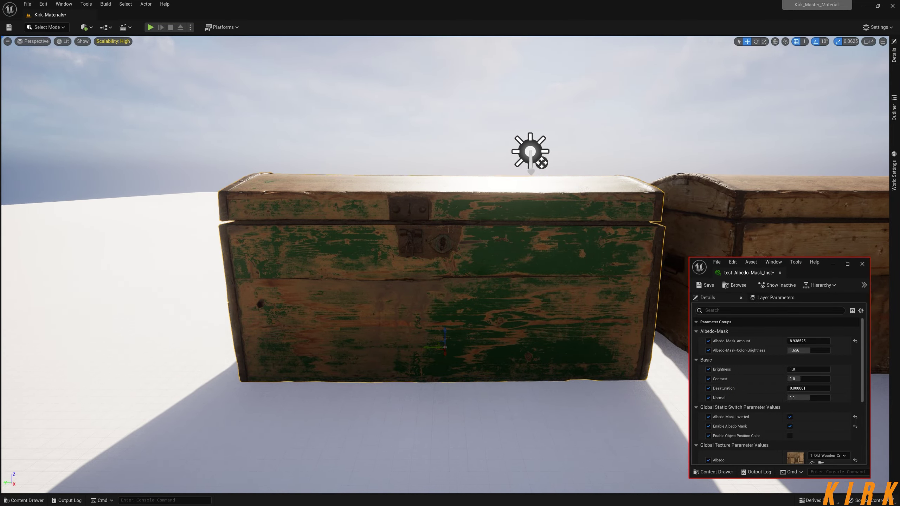
{"action": "left_click_drag", "start_coordinate": [445, 264], "coordinate": [44, 190], "text": "alt"}
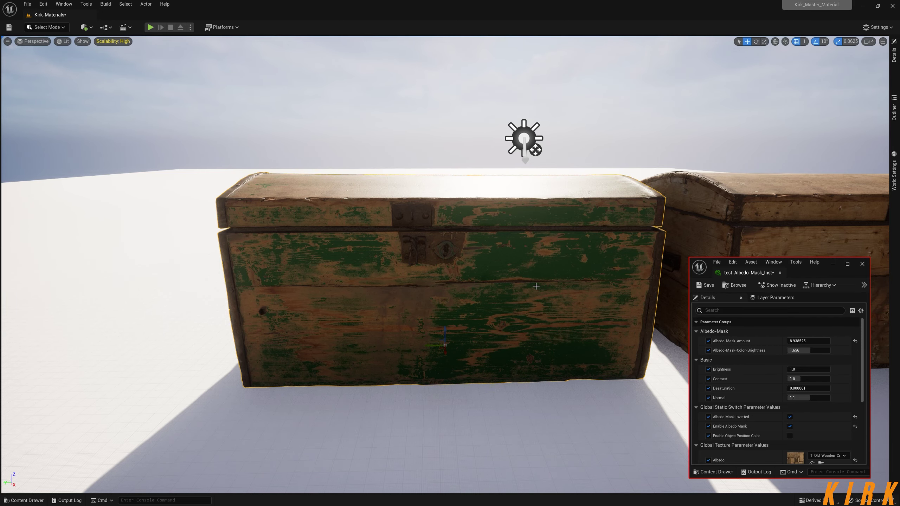
{"action": "left_click_drag", "start_coordinate": [535, 286], "coordinate": [319, 289], "text": "alt"}
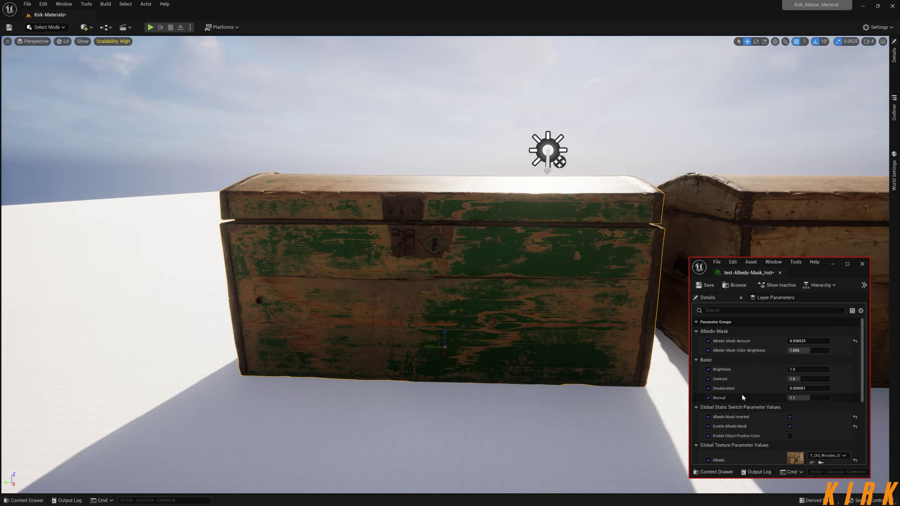
Step: Set the Albedo-Mask Color's hue to 136, accept the color, and close the material instance editor
{"action": "scroll", "coordinate": [741, 393], "scroll_direction": "down", "scroll_amount": 4}
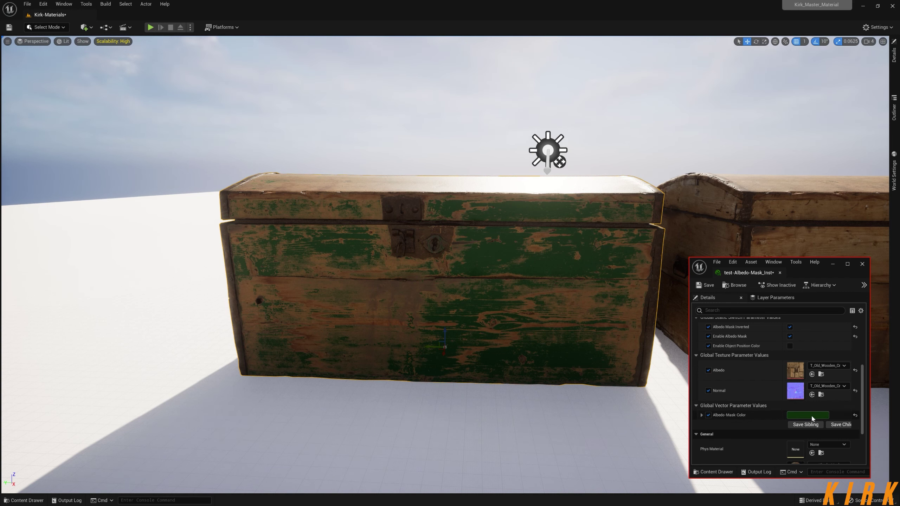
{"action": "left_click", "coordinate": [812, 418]}
{"action": "left_click", "coordinate": [762, 427]}
{"action": "type", "text": "179"}
{"action": "key", "text": "Return"}
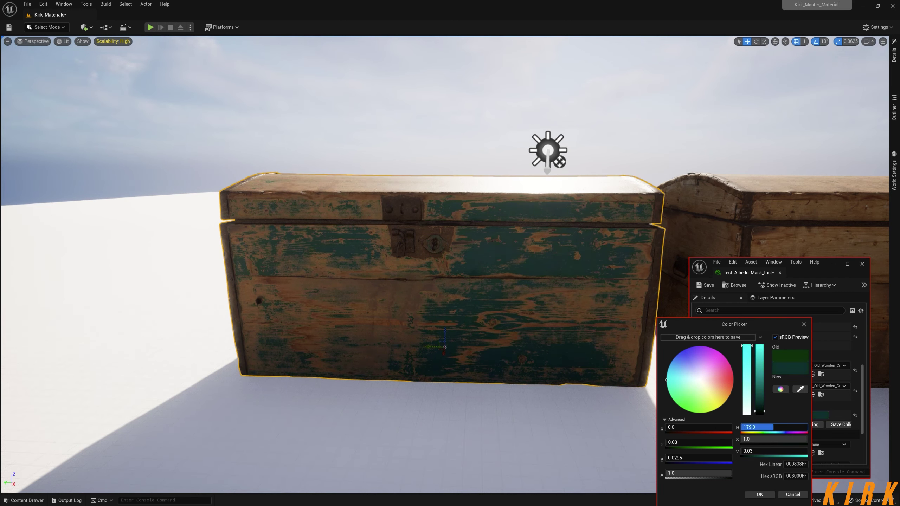
{"action": "mouse_move", "coordinate": [774, 427]}
{"action": "left_mouse_down"}
{"action": "mouse_move", "coordinate": [803, 427]}
{"action": "mouse_move", "coordinate": [748, 427]}
{"action": "mouse_move", "coordinate": [796, 428]}
{"action": "mouse_move", "coordinate": [764, 427]}
{"action": "left_mouse_up"}
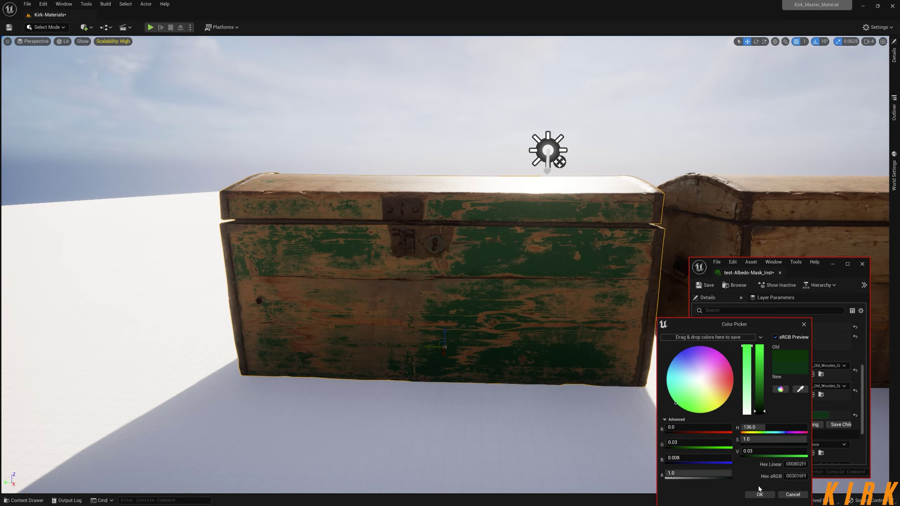
{"action": "left_click", "coordinate": [760, 494]}
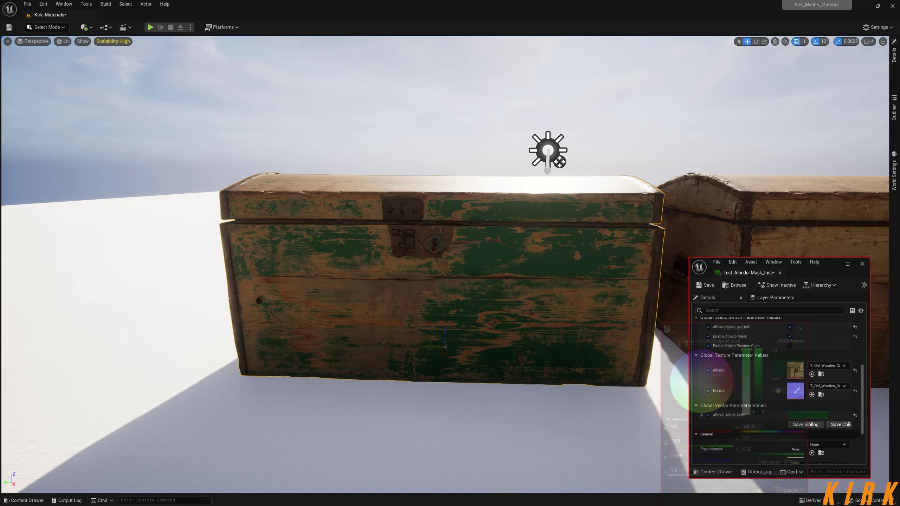
{"action": "left_click_drag", "start_coordinate": [531, 319], "coordinate": [608, 319], "text": "alt"}
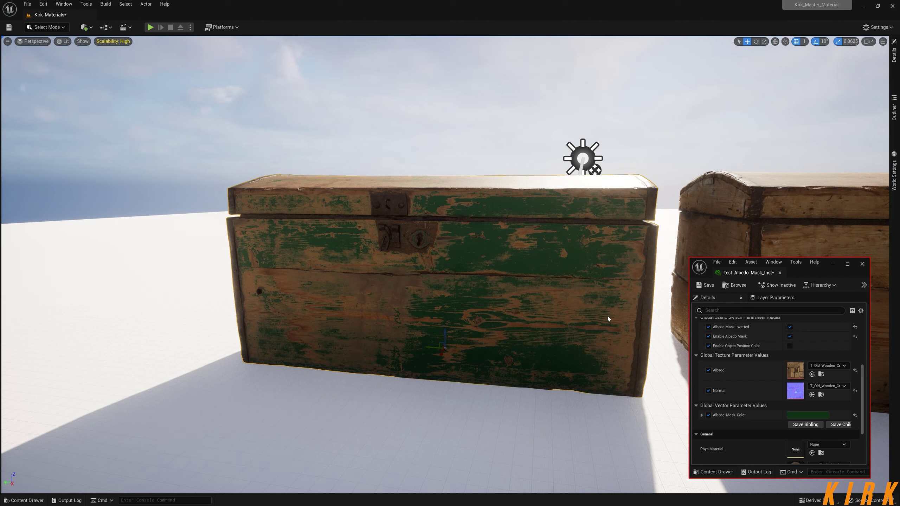
{"action": "left_click", "coordinate": [863, 265]}
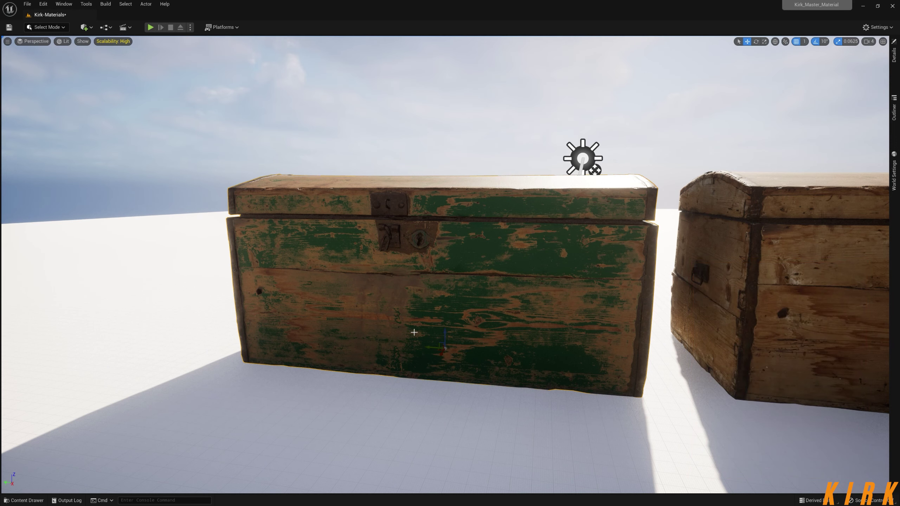
Step: Delete the plain wooden chest beside the green chest and frame the remaining one
{"action": "left_click", "coordinate": [772, 286]}
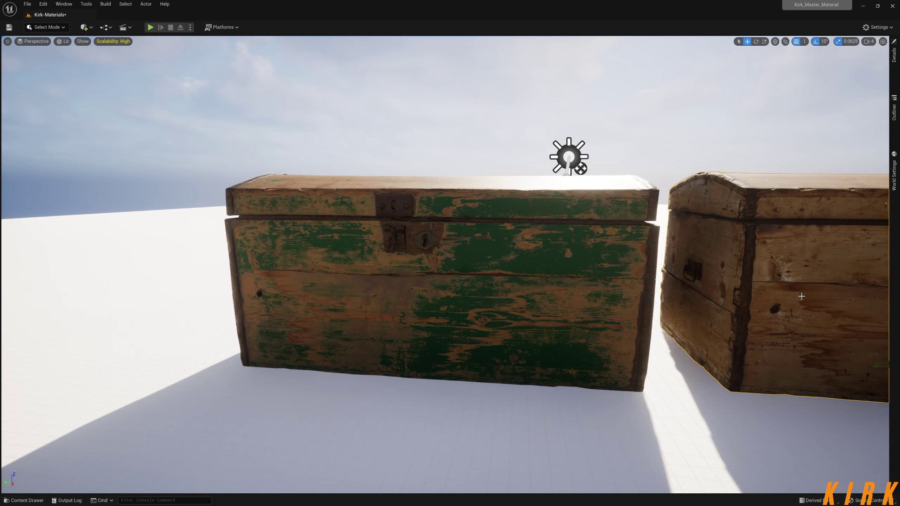
{"action": "key", "text": "f"}
{"action": "left_click_drag", "start_coordinate": [750, 301], "coordinate": [560, 293], "text": "alt"}
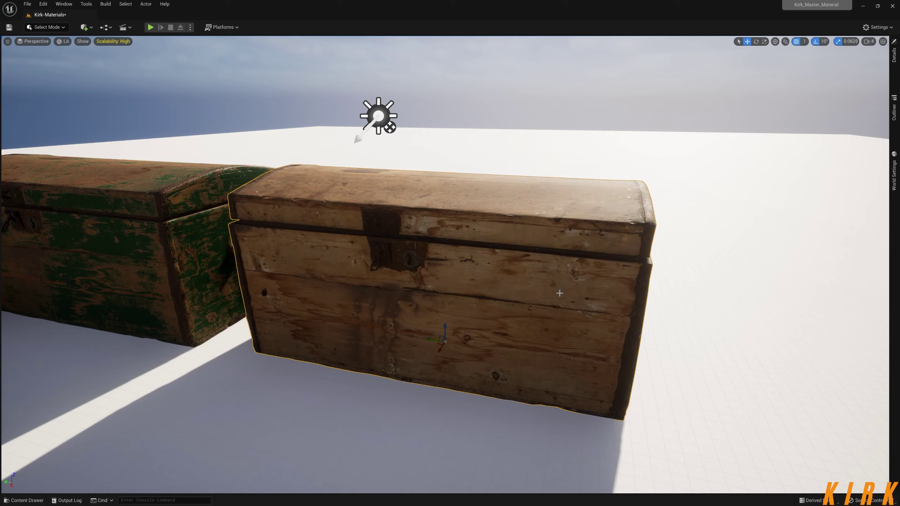
{"action": "key", "text": "Delete"}
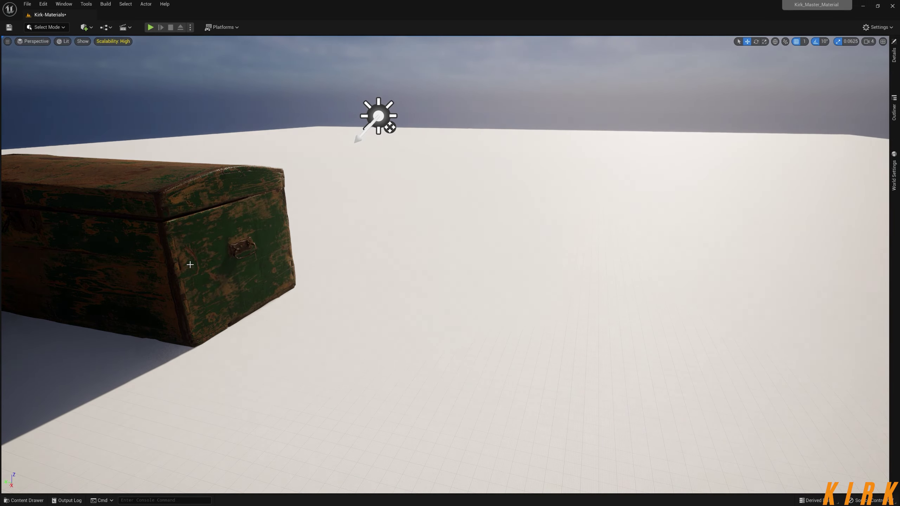
{"action": "key", "text": "ctrl+z"}
{"action": "key", "text": "f"}
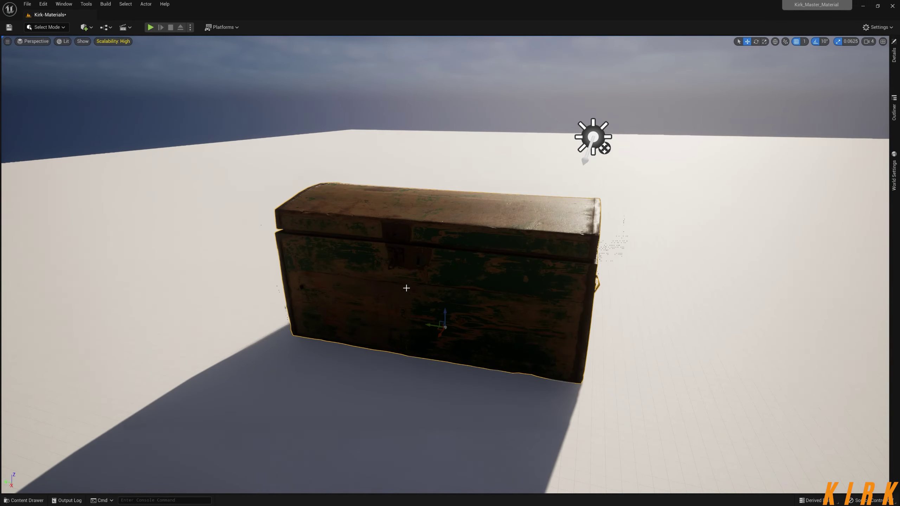
{"action": "mouse_move", "coordinate": [406, 319]}
{"action": "left_mouse_down", "text": "alt"}
{"action": "mouse_move", "coordinate": [496, 319]}
{"action": "mouse_move", "coordinate": [372, 319]}
{"action": "mouse_move", "coordinate": [407, 319]}
{"action": "mouse_move", "coordinate": [390, 310]}
{"action": "mouse_move", "coordinate": [411, 315]}
{"action": "left_mouse_up", "text": "alt"}
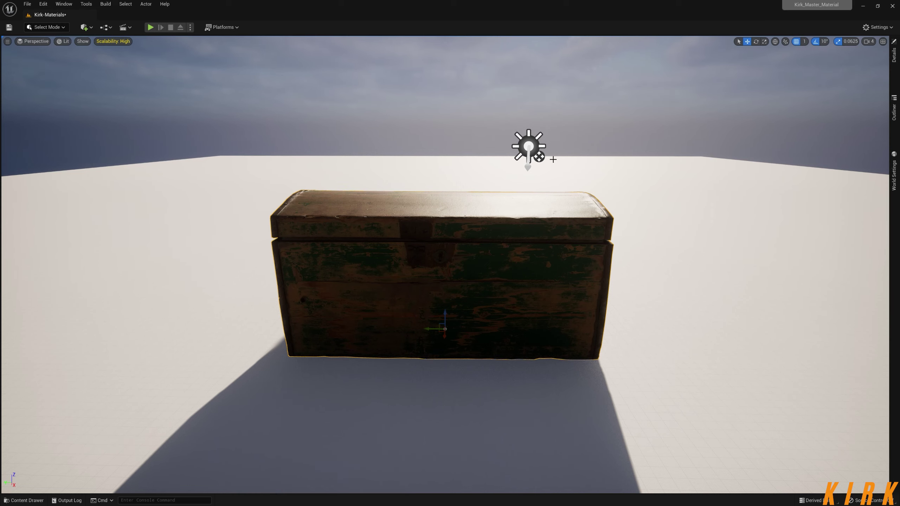
Step: Rotate the directional light so it illuminates the front of the chest
{"action": "left_click", "coordinate": [528, 147]}
{"action": "key", "text": "e"}
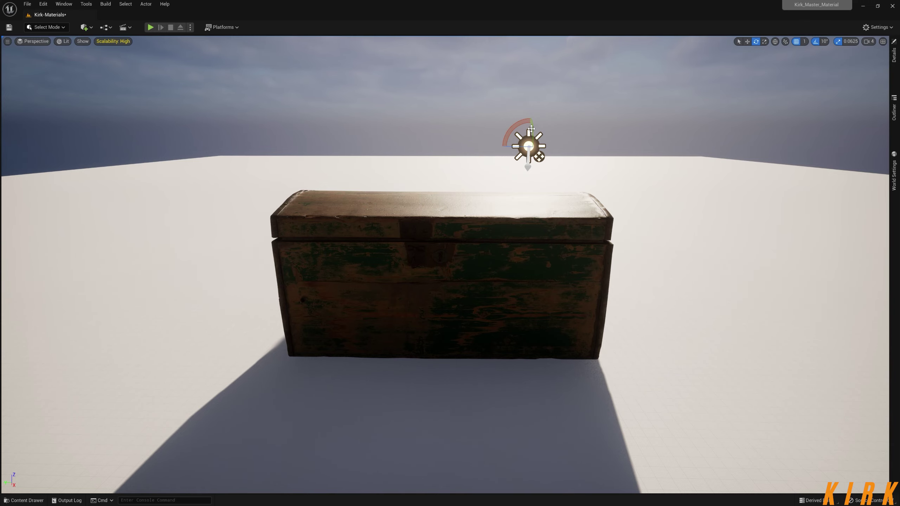
{"action": "left_click_drag", "start_coordinate": [532, 125], "coordinate": [533, 125]}
{"action": "left_click_drag", "start_coordinate": [539, 156], "coordinate": [540, 156]}
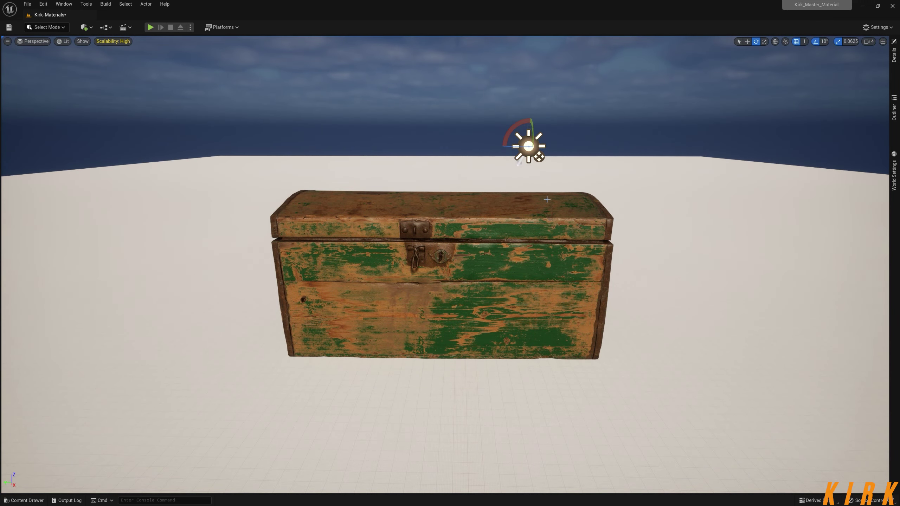
Step: Apply the KM-Mesh-Master_Inst material instance from the Mesh-Master folder to the chest
{"action": "left_click", "coordinate": [31, 503]}
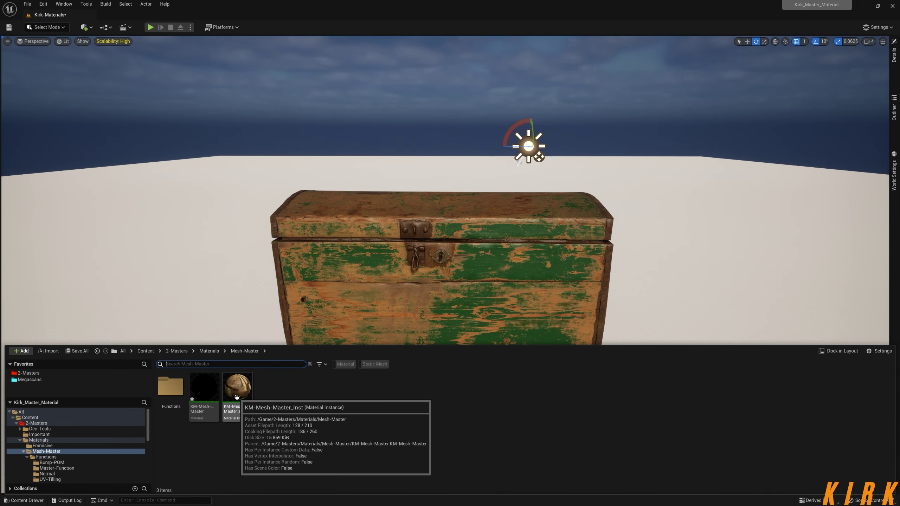
{"action": "left_click_drag", "start_coordinate": [235, 397], "coordinate": [457, 276]}
{"action": "left_click_drag", "start_coordinate": [526, 316], "coordinate": [476, 323], "text": "alt"}
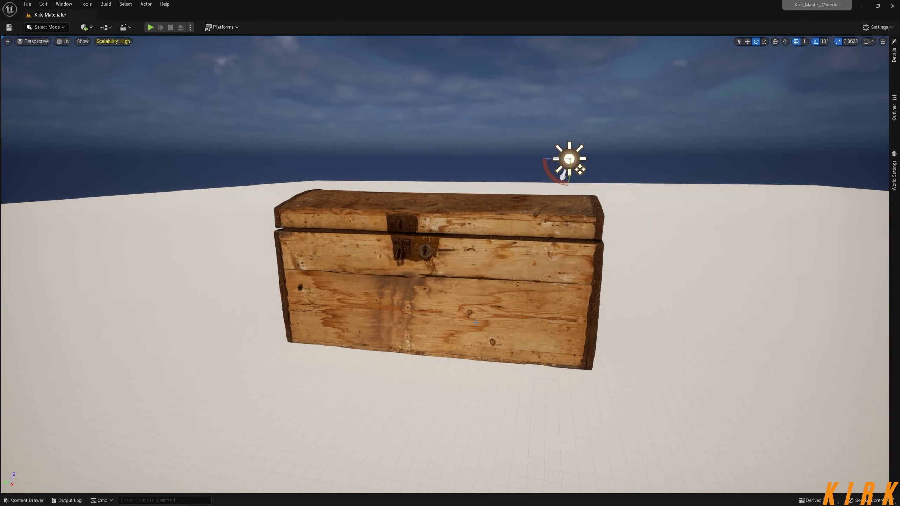
Step: Open the KM-Mesh-Master-Logic material function from Functions/Master-Function and bring its Texture-Maps group into view
{"action": "left_click", "coordinate": [21, 500]}
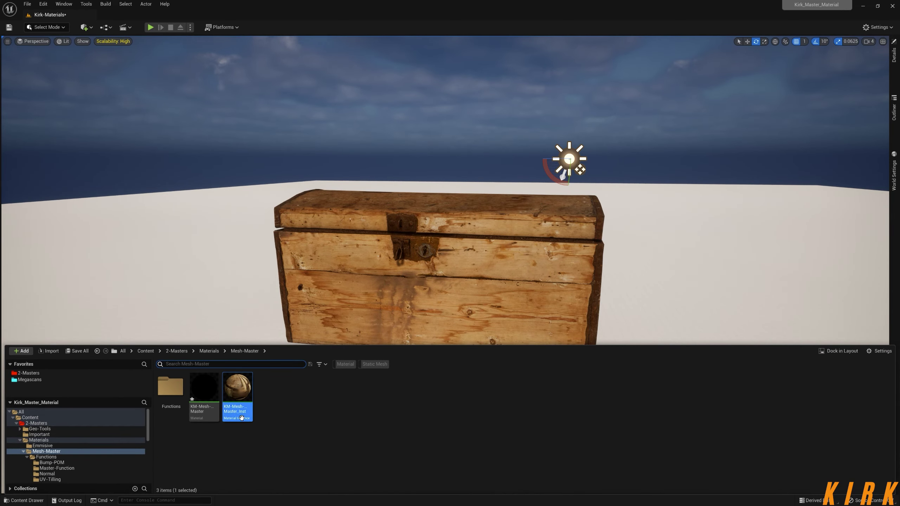
{"action": "double_click", "coordinate": [170, 387]}
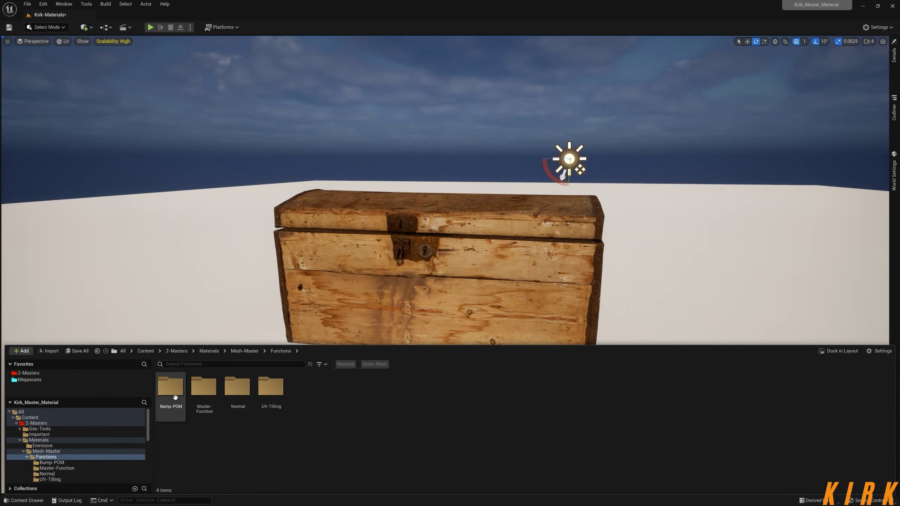
{"action": "left_click", "coordinate": [208, 394]}
{"action": "double_click", "coordinate": [209, 395]}
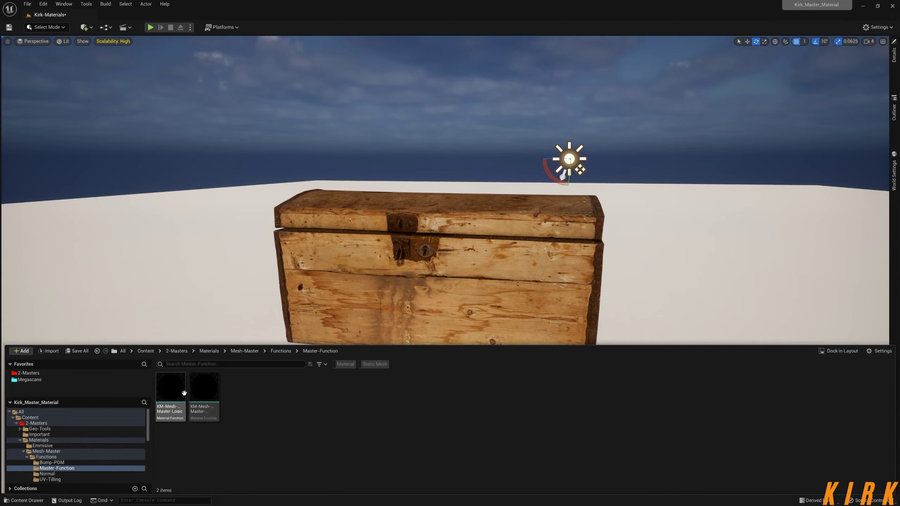
{"action": "left_click", "coordinate": [167, 392]}
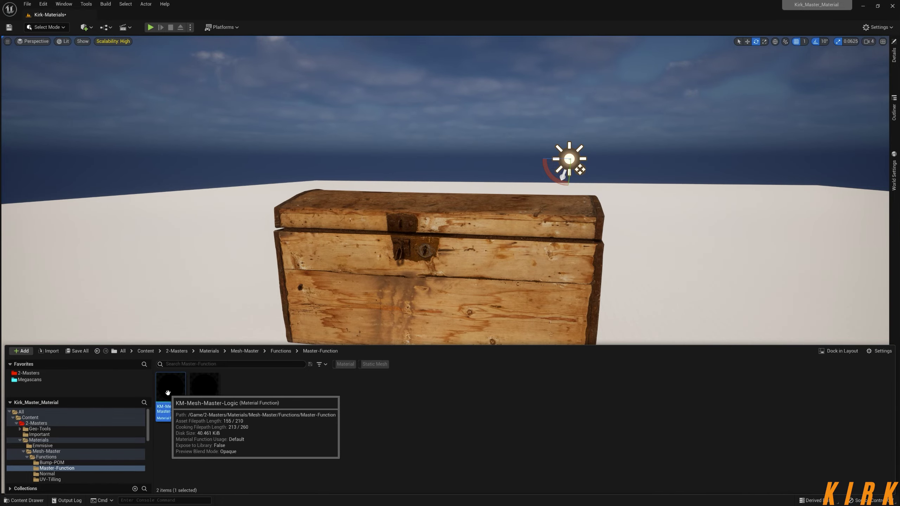
{"action": "double_click", "coordinate": [168, 392]}
{"action": "scroll", "coordinate": [477, 318], "scroll_direction": "up", "scroll_amount": 3}
{"action": "scroll", "coordinate": [477, 319], "scroll_direction": "down", "scroll_amount": 1}
{"action": "right_click_drag", "start_coordinate": [320, 288], "coordinate": [449, 279]}
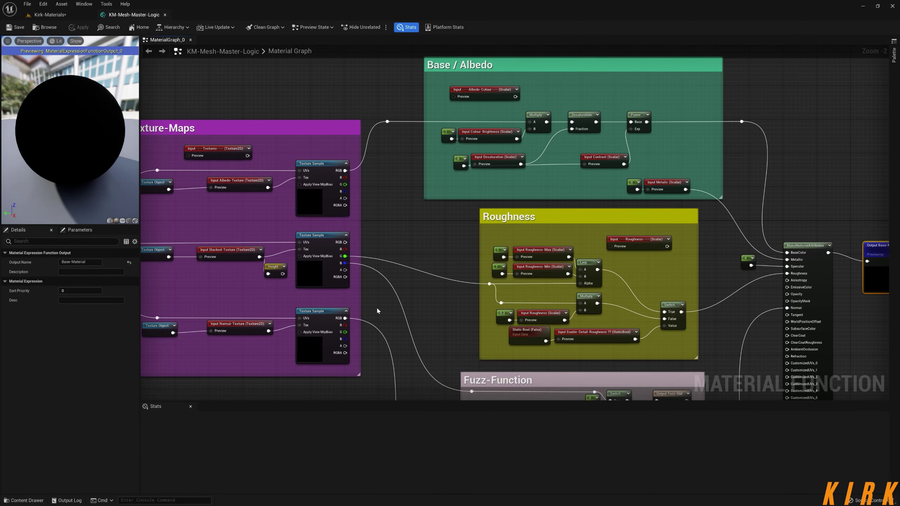
{"action": "right_click_drag", "start_coordinate": [377, 309], "coordinate": [474, 306]}
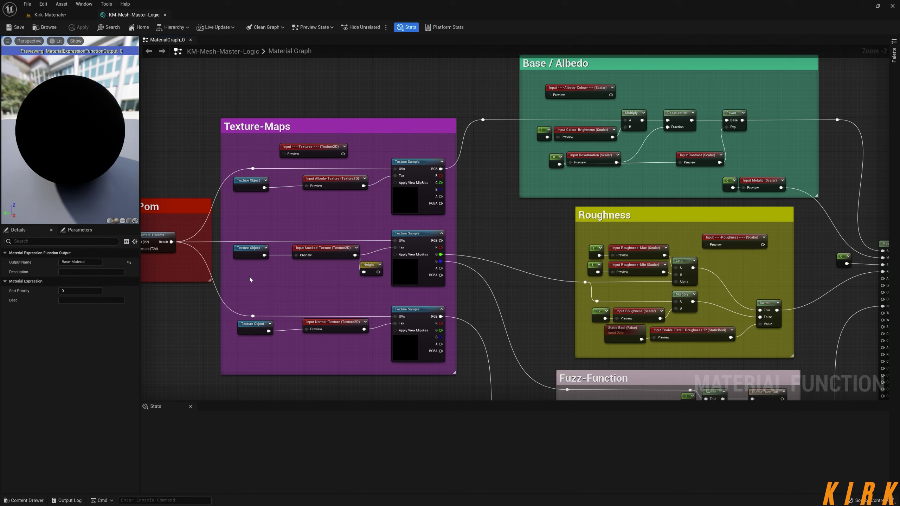
Step: Try feeding the Stacked-Texture's Texture Object into the Albedo and Normal texture inputs, and reconnect each input to its own Texture Object
{"action": "left_click", "coordinate": [250, 250]}
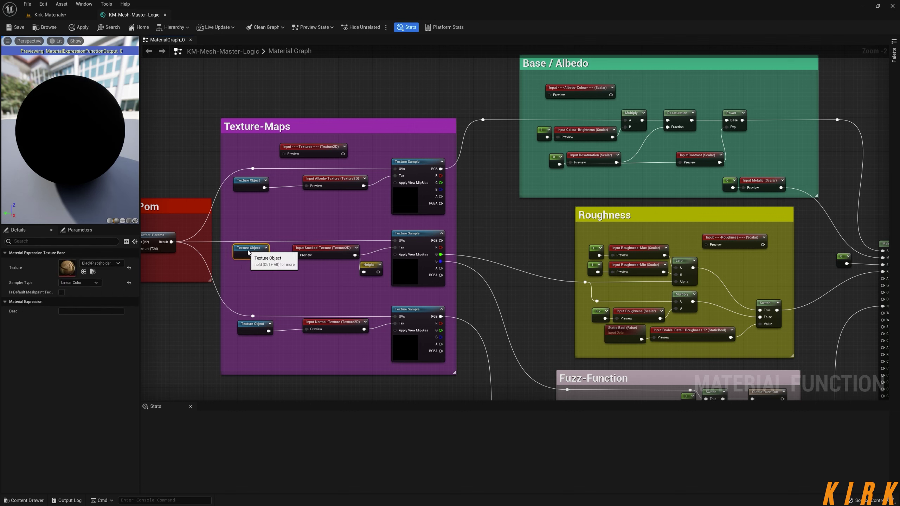
{"action": "left_click_drag", "start_coordinate": [265, 255], "coordinate": [307, 187]}
{"action": "left_click_drag", "start_coordinate": [265, 255], "coordinate": [314, 334]}
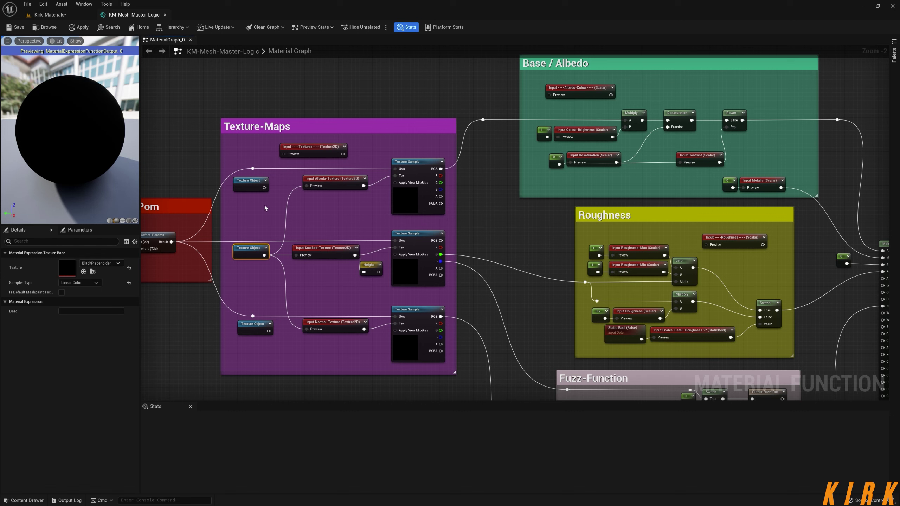
{"action": "left_click_drag", "start_coordinate": [264, 188], "coordinate": [306, 186]}
{"action": "key", "text": "Escape"}
{"action": "left_click_drag", "start_coordinate": [268, 331], "coordinate": [306, 329]}
Step: Search the texture assets for "placeholder" from the Albedo-Texture's Texture Object without changing its texture
{"action": "left_click", "coordinate": [260, 188]}
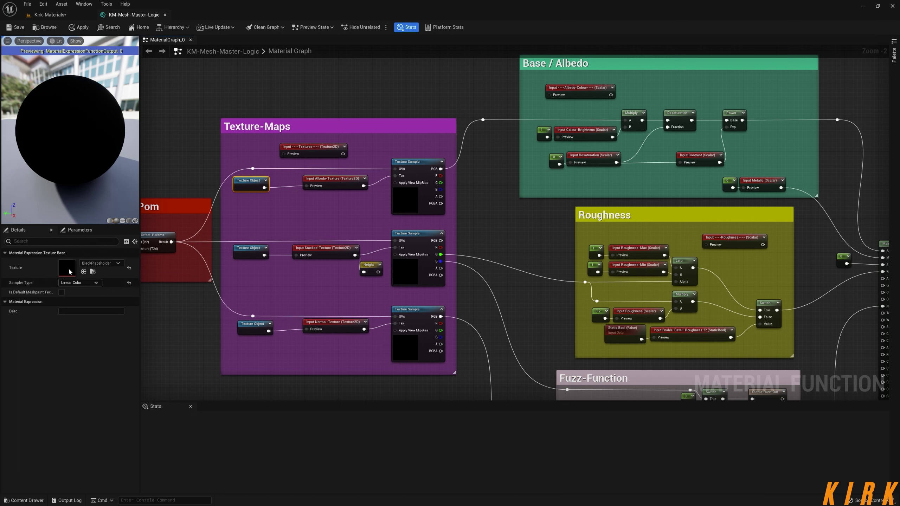
{"action": "left_click", "coordinate": [103, 264]}
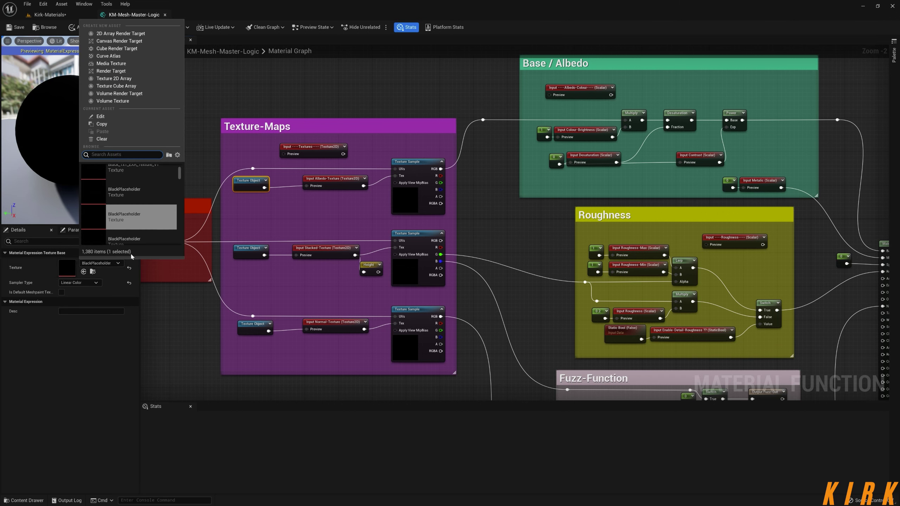
{"action": "type", "text": "placeho"}
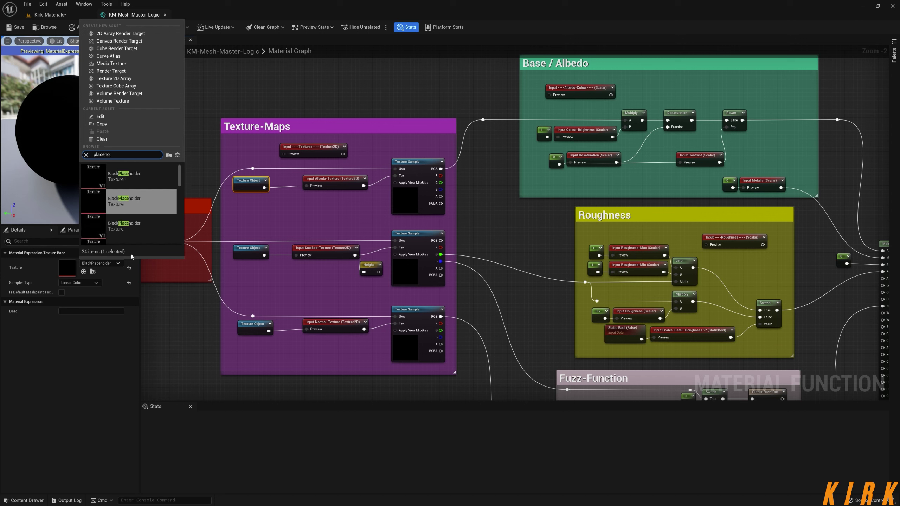
{"action": "type", "text": "lder"}
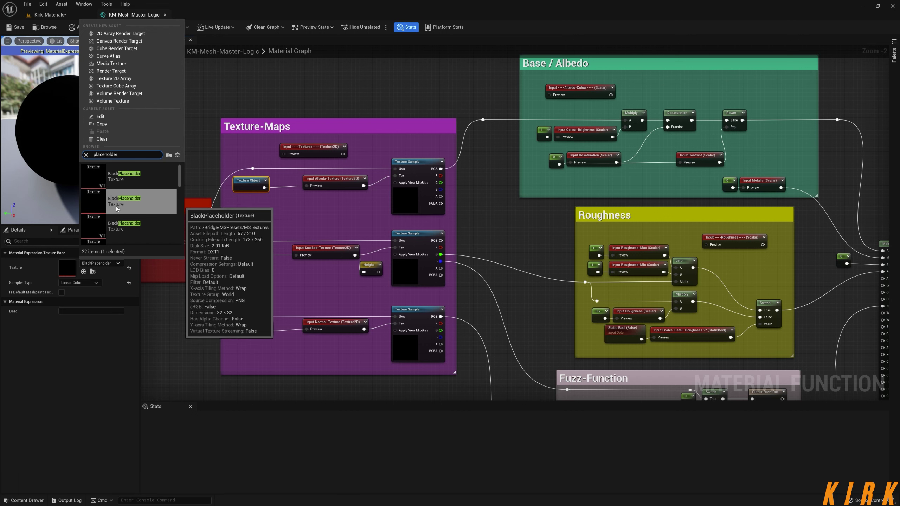
{"action": "left_click", "coordinate": [258, 215]}
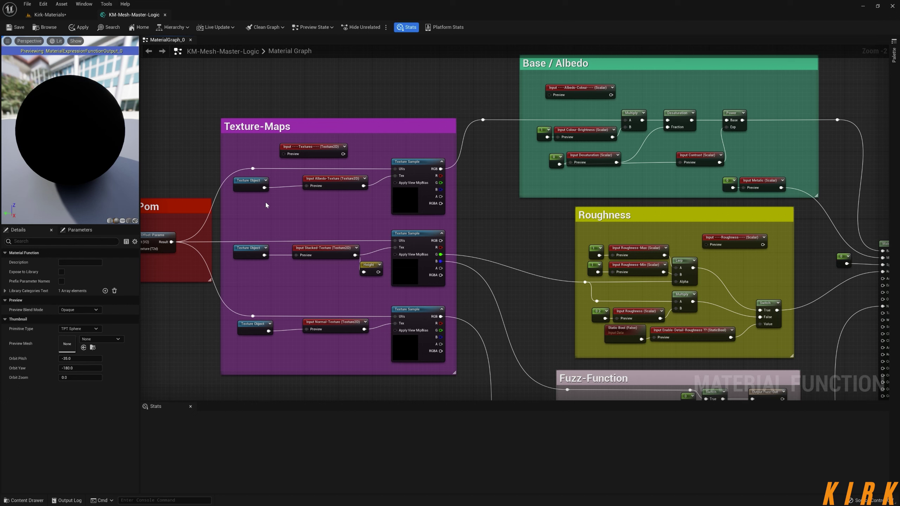
Step: Set the Normal-Texture input's Texture Object to the FlatNormalMap texture, searching the texture assets for "Placeholder"
{"action": "mouse_move", "coordinate": [255, 254]}
{"action": "left_mouse_down"}
{"action": "mouse_move", "coordinate": [255, 290]}
{"action": "mouse_move", "coordinate": [255, 255]}
{"action": "left_mouse_up"}
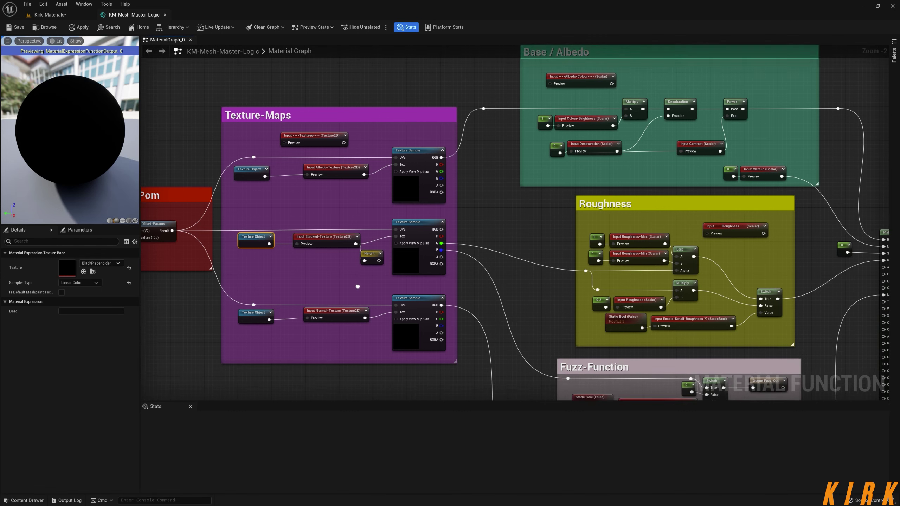
{"action": "right_click_drag", "start_coordinate": [358, 295], "coordinate": [351, 247]}
{"action": "left_click", "coordinate": [250, 270]}
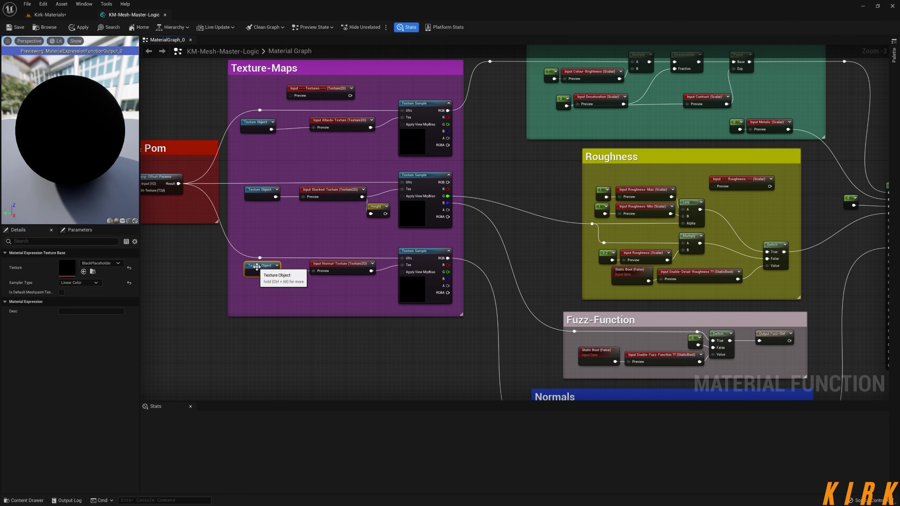
{"action": "left_click", "coordinate": [105, 264]}
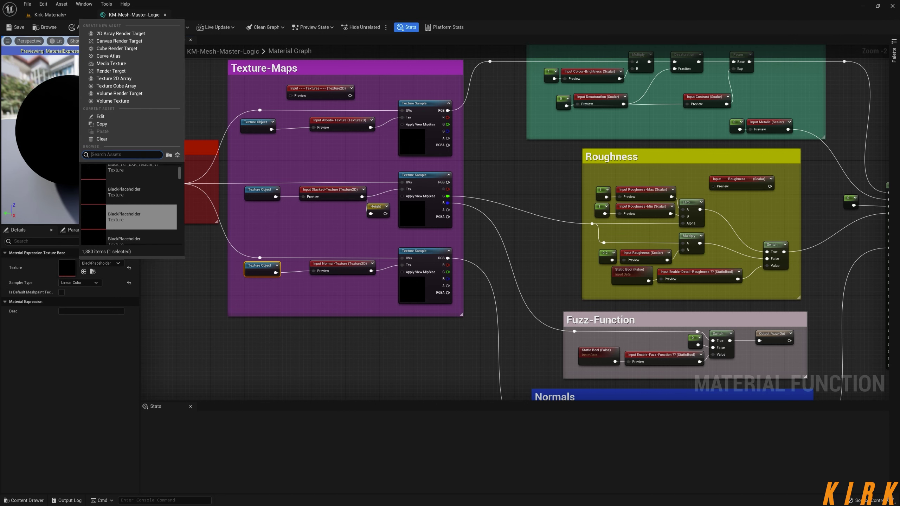
{"action": "type", "text": "Placehg"}
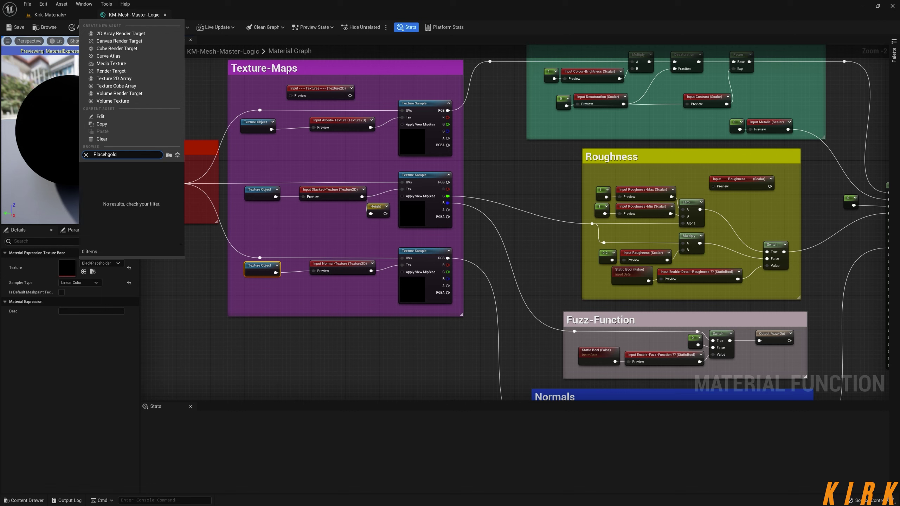
{"action": "key", "text": "BackSpace"}
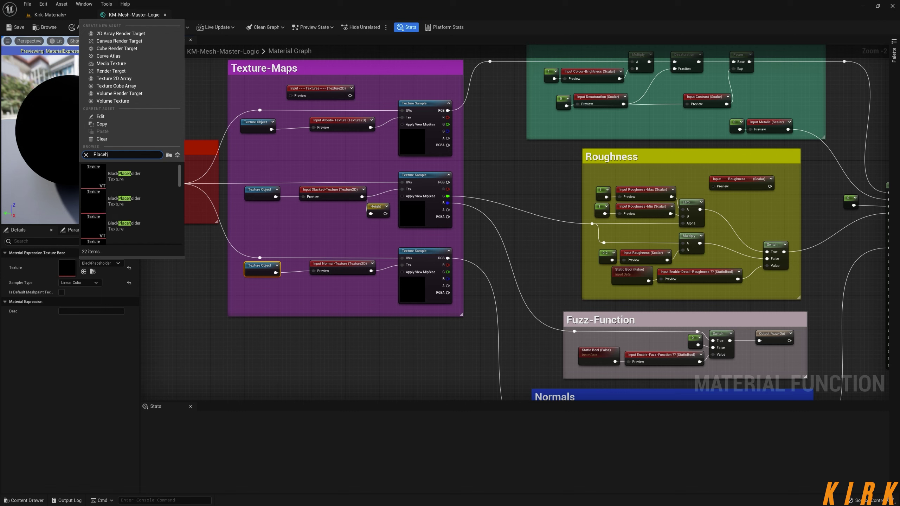
{"action": "type", "text": "older"}
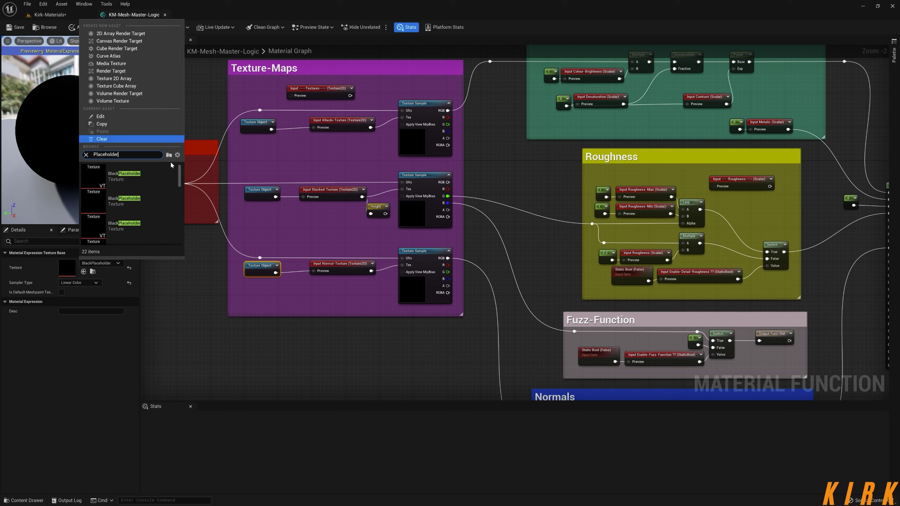
{"action": "scroll", "coordinate": [181, 182], "scroll_direction": "down", "scroll_amount": 4}
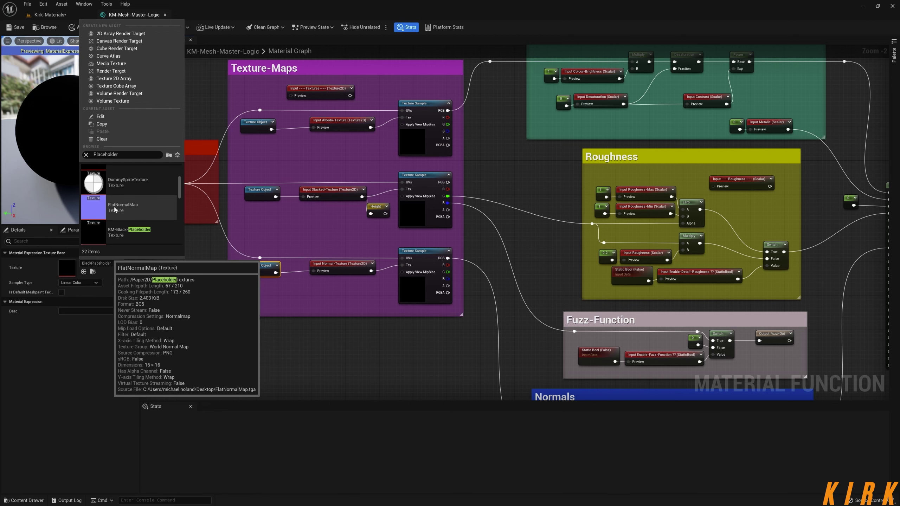
{"action": "scroll", "coordinate": [121, 211], "scroll_direction": "up", "scroll_amount": 2}
{"action": "scroll", "coordinate": [121, 211], "scroll_direction": "down", "scroll_amount": 1}
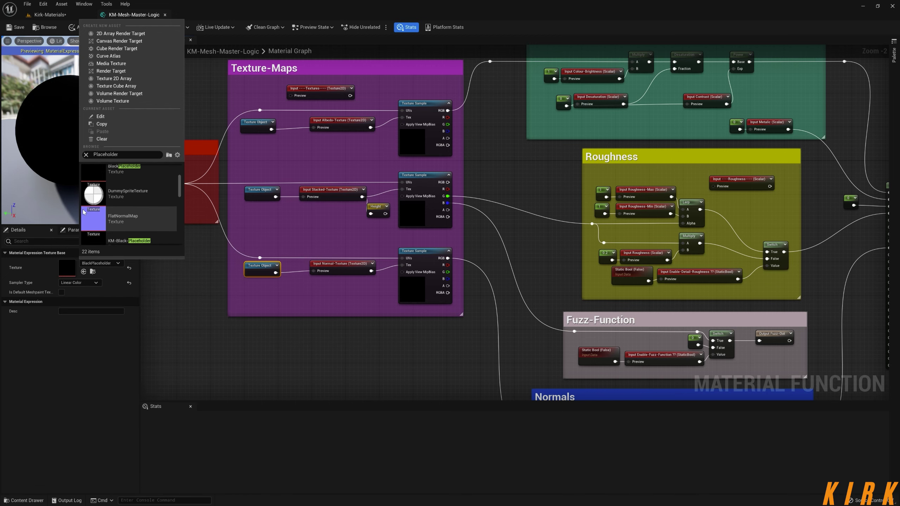
{"action": "mouse_move", "coordinate": [96, 219]}
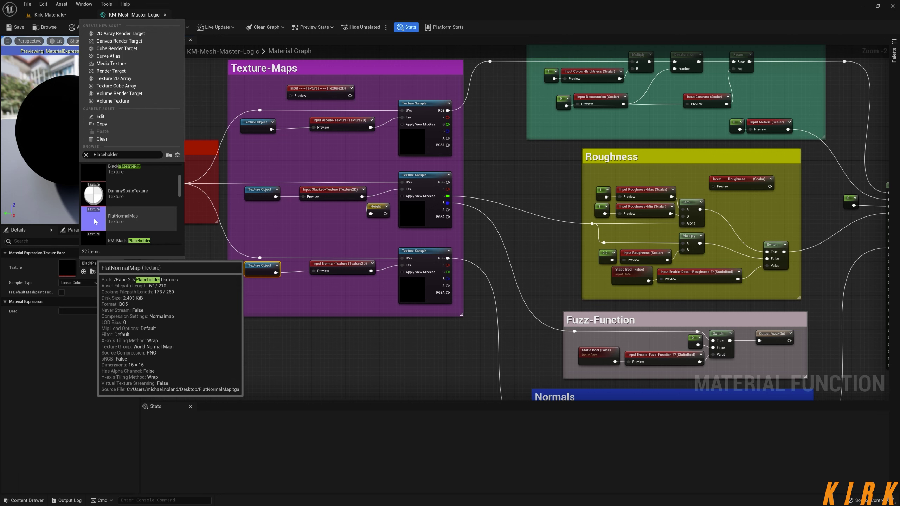
{"action": "left_click", "coordinate": [95, 221]}
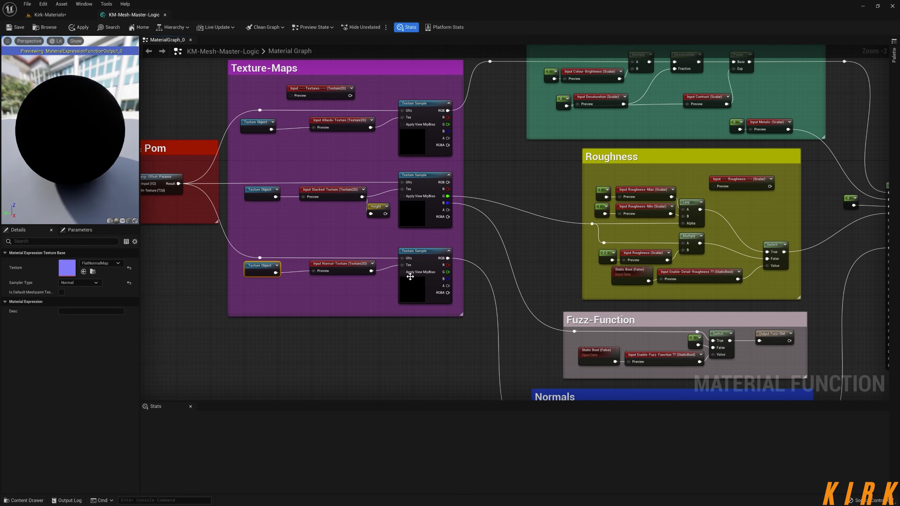
{"action": "right_click_drag", "start_coordinate": [557, 314], "coordinate": [347, 188]}
{"action": "scroll", "coordinate": [346, 188], "scroll_direction": "down", "scroll_amount": 1}
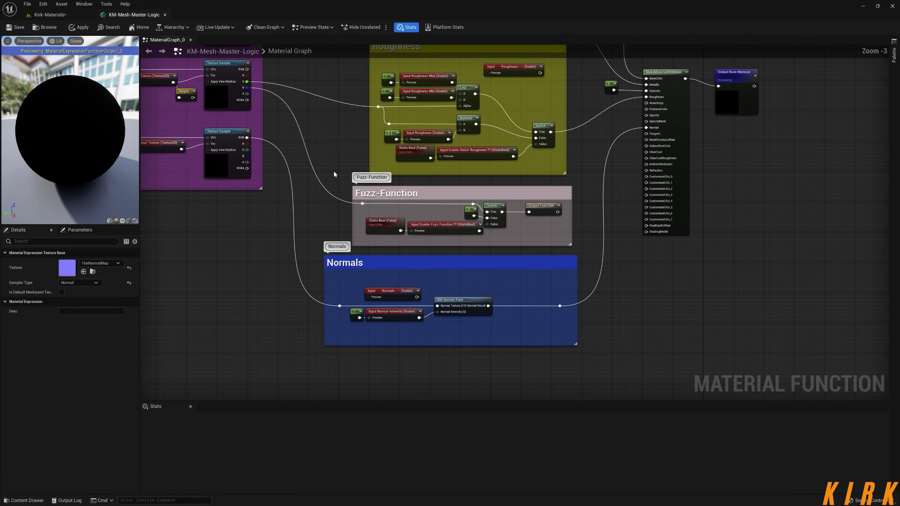
{"action": "right_click_drag", "start_coordinate": [218, 134], "coordinate": [361, 244]}
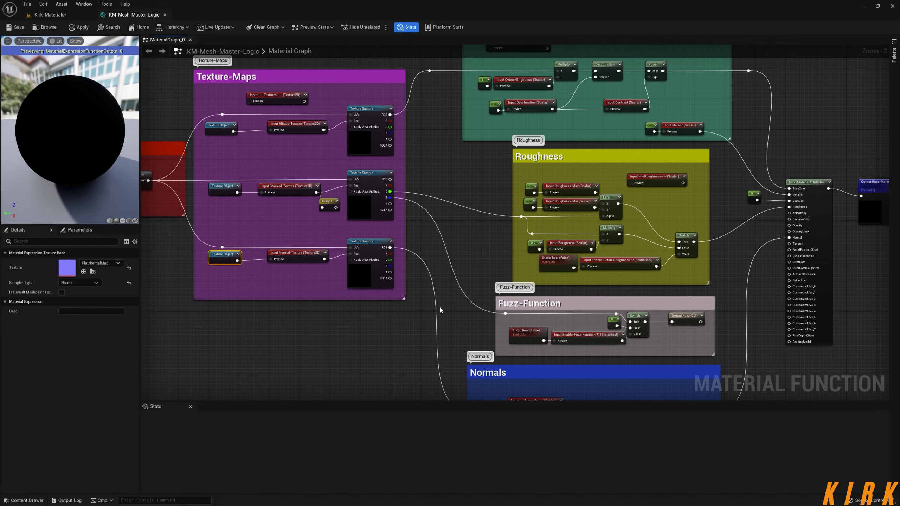
{"action": "right_click_drag", "start_coordinate": [441, 311], "coordinate": [363, 197]}
{"action": "right_click_drag", "start_coordinate": [549, 95], "coordinate": [386, 182]}
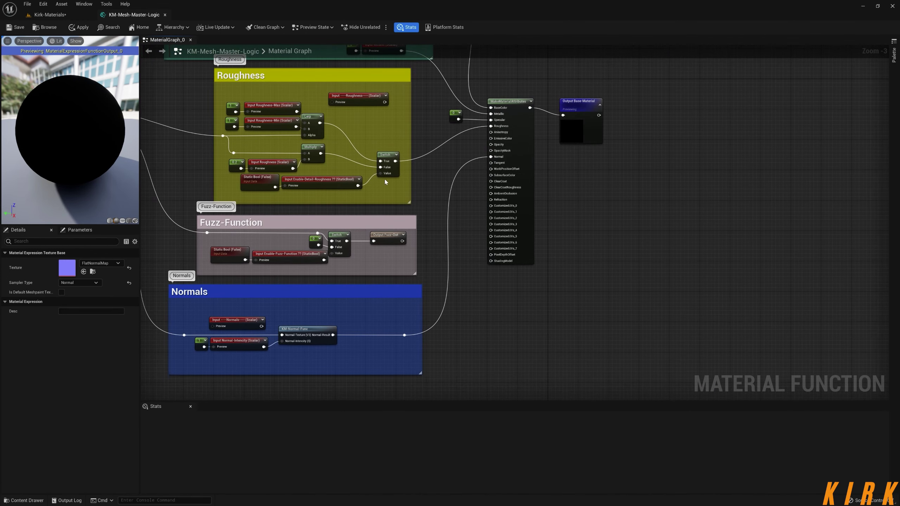
Step: Create a folder named Albedo-Mask inside the Mesh-Master/Functions folder of the project content
{"action": "left_click", "coordinate": [50, 14]}
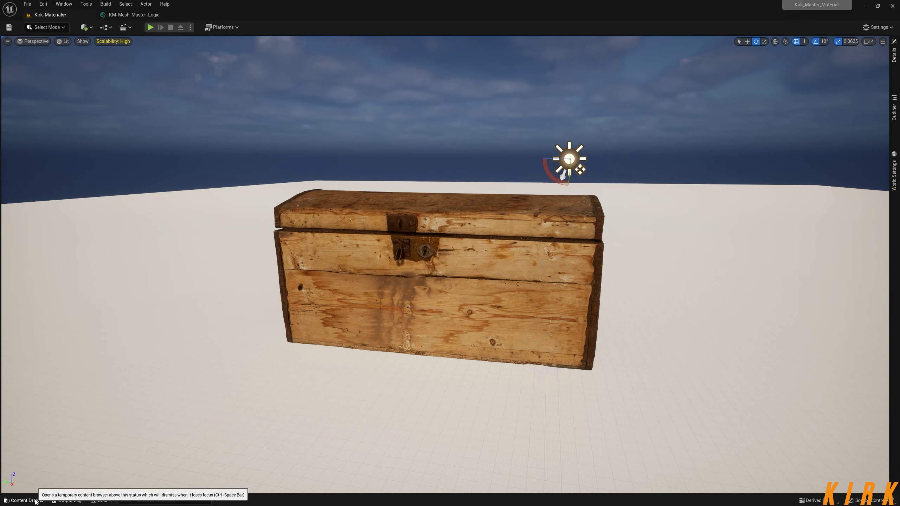
{"action": "left_click", "coordinate": [25, 500]}
{"action": "left_click", "coordinate": [244, 351]}
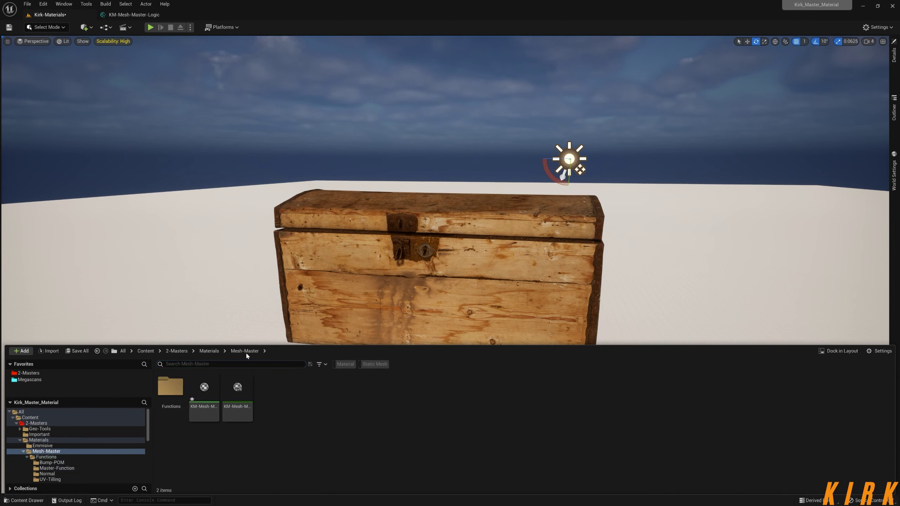
{"action": "double_click", "coordinate": [170, 387]}
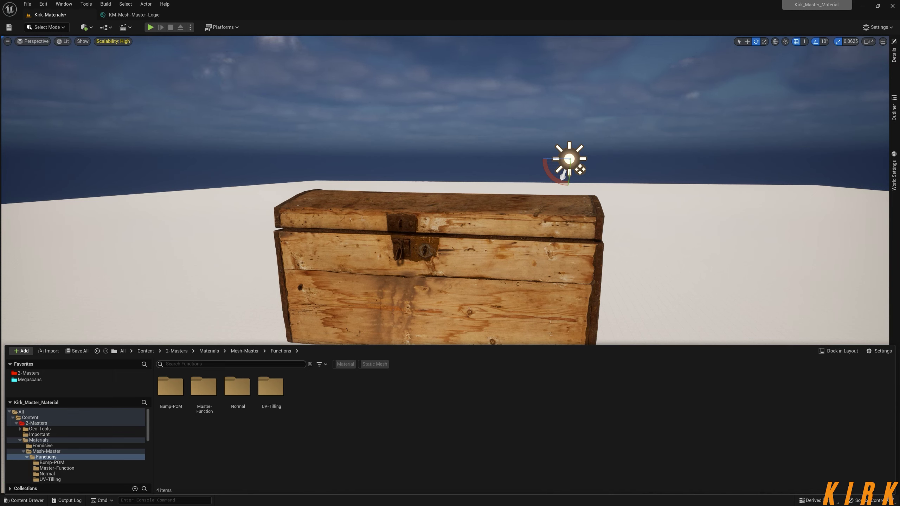
{"action": "right_click", "coordinate": [320, 395]}
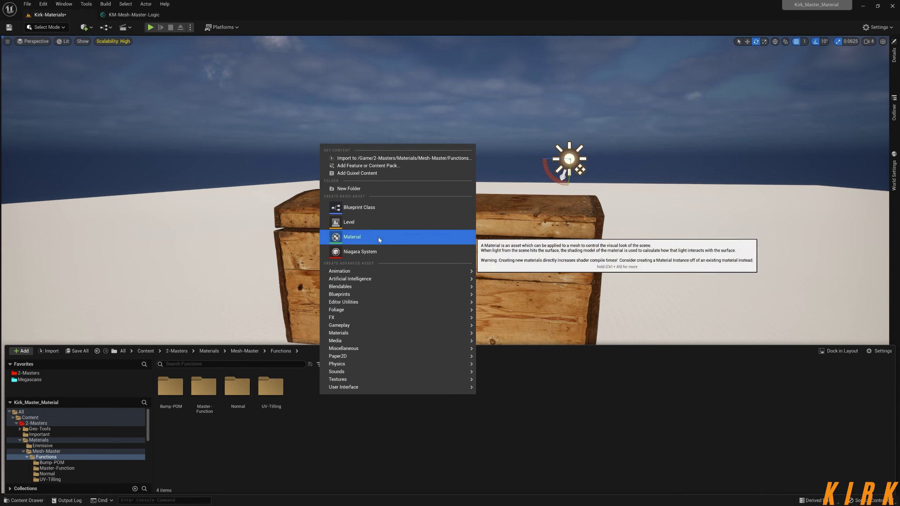
{"action": "left_click", "coordinate": [365, 188]}
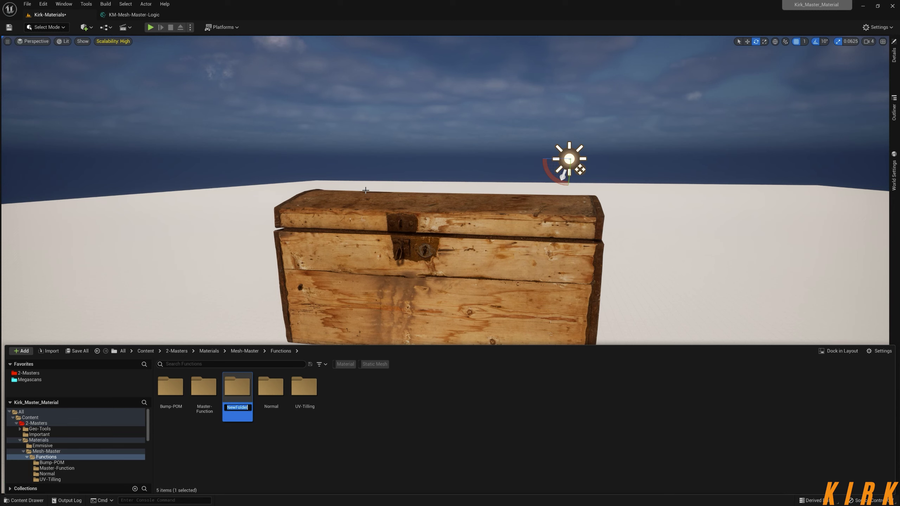
{"action": "type", "text": "Al"}
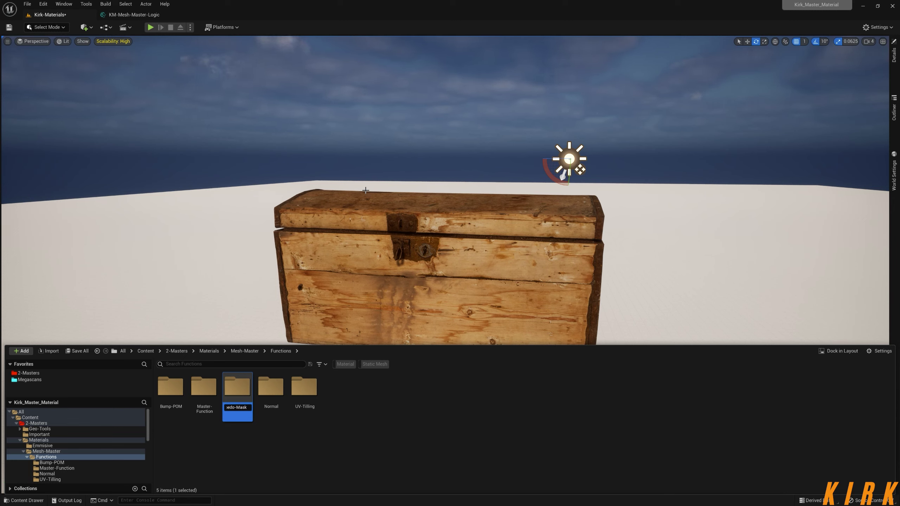
{"action": "key", "text": "Return"}
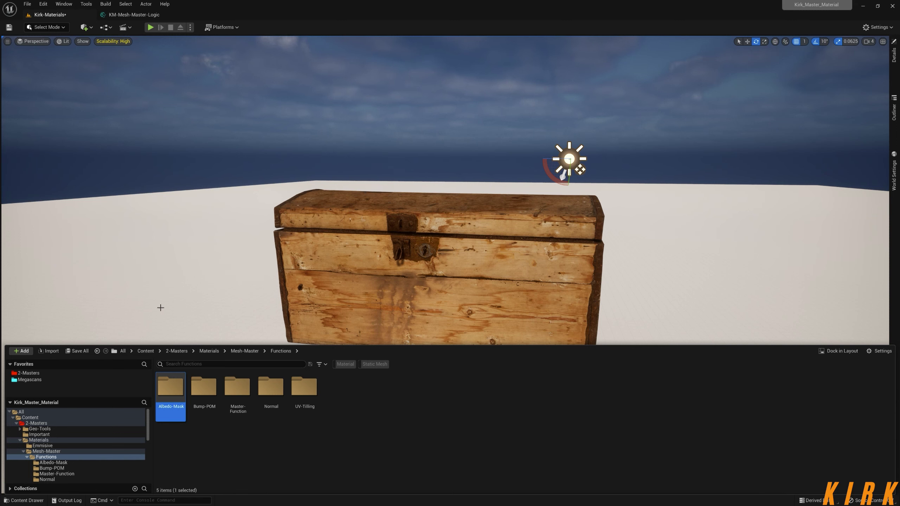
Step: Create a material function named KM-Albedo-Mask-Logic inside the Albedo-Mask folder
{"action": "double_click", "coordinate": [171, 388]}
{"action": "right_click", "coordinate": [234, 396]}
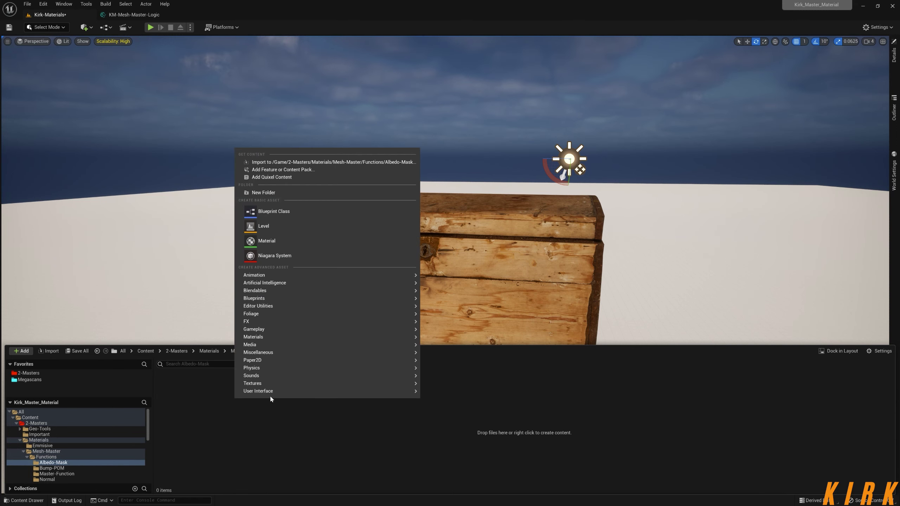
{"action": "mouse_move", "coordinate": [267, 337]}
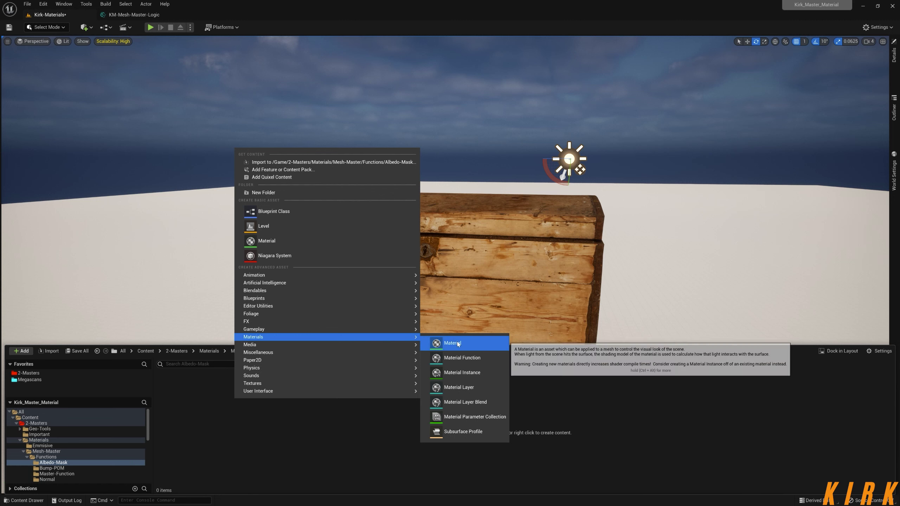
{"action": "left_click", "coordinate": [463, 359]}
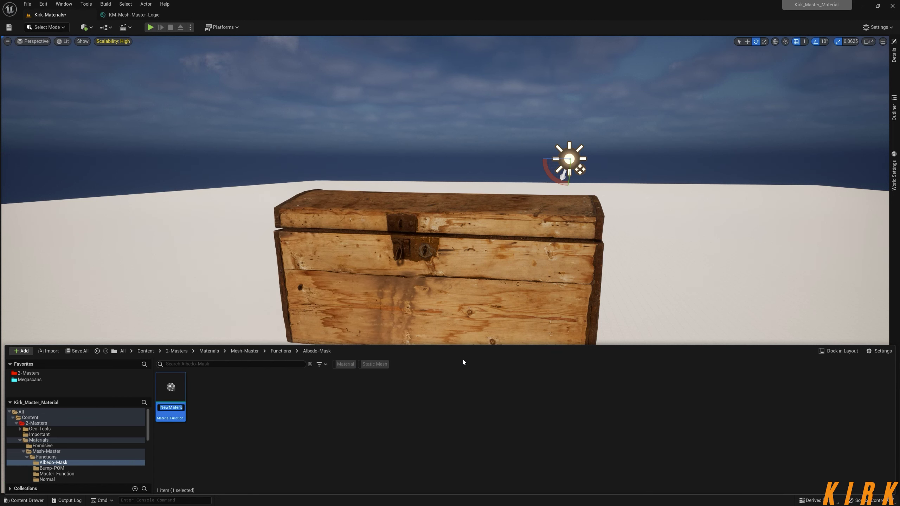
{"action": "type", "text": "KM-Al"}
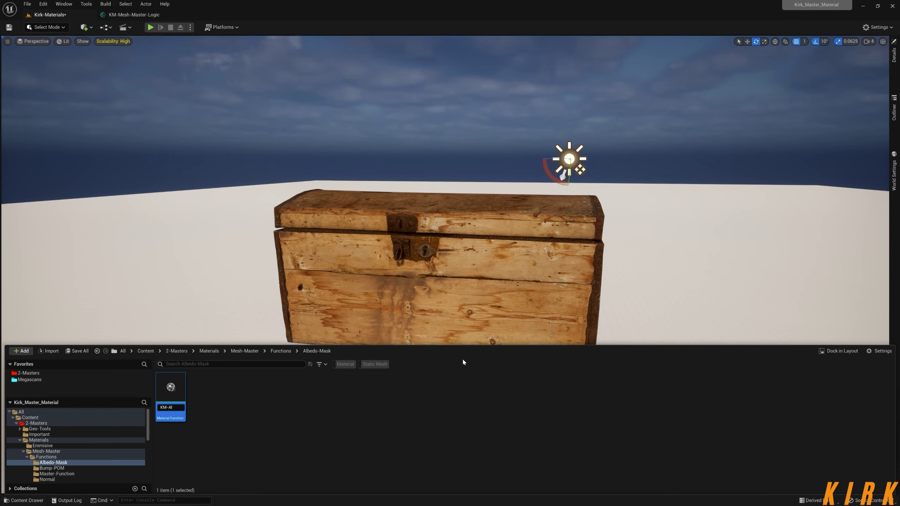
{"action": "type", "text": "Mask"}
{"action": "type", "text": "-Logic"}
{"action": "key", "text": "Return"}
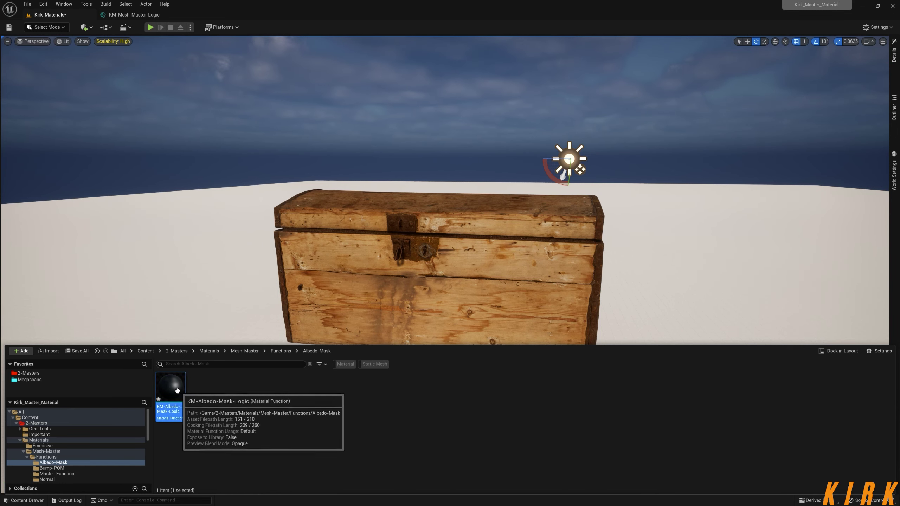
Step: Duplicate the KM-Albedo-Mask-Logic material function and name the copy KM-Albedo-Mask-Params
{"action": "key", "text": "ctrl+d"}
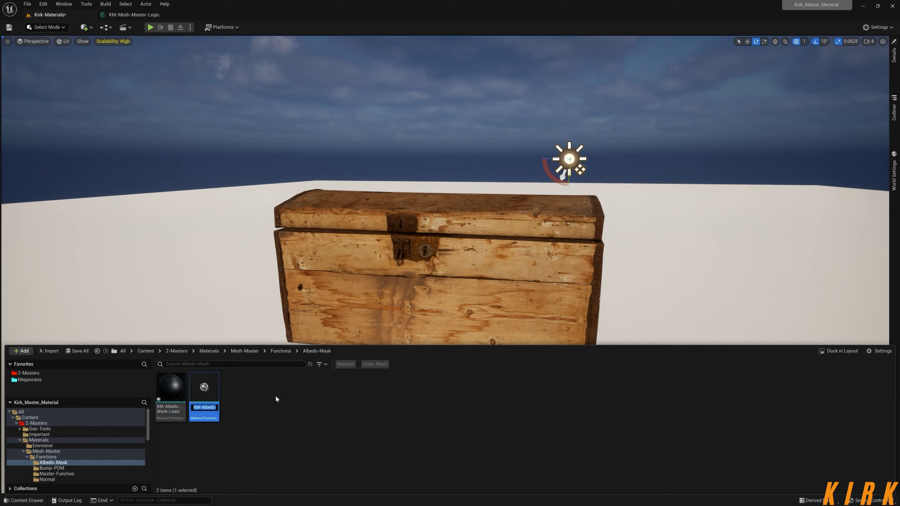
{"action": "key", "text": "End"}
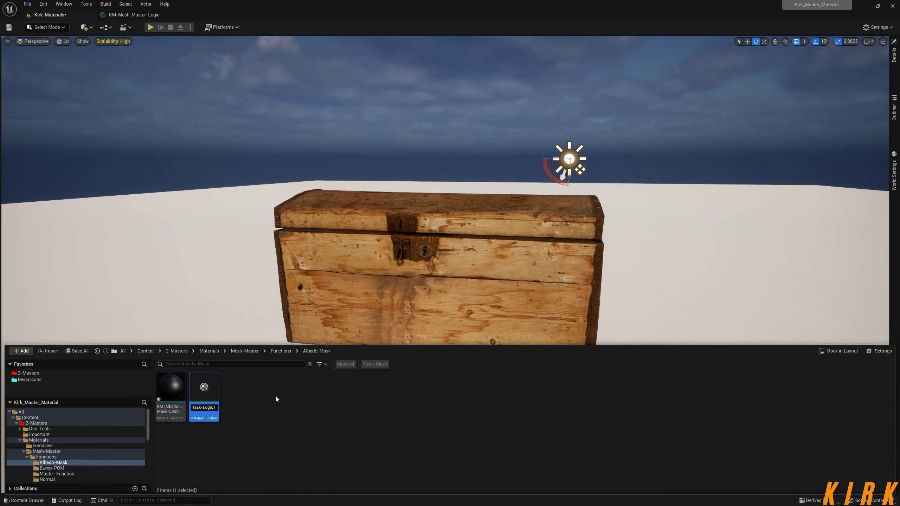
{"action": "key", "text": "BackSpace"}
{"action": "key", "text": "BackSpace"}
{"action": "key", "text": "BackSpace"}
{"action": "key", "text": "BackSpace"}
{"action": "key", "text": "BackSpace"}
{"action": "key", "text": "BackSpace"}
{"action": "type", "text": "Params"}
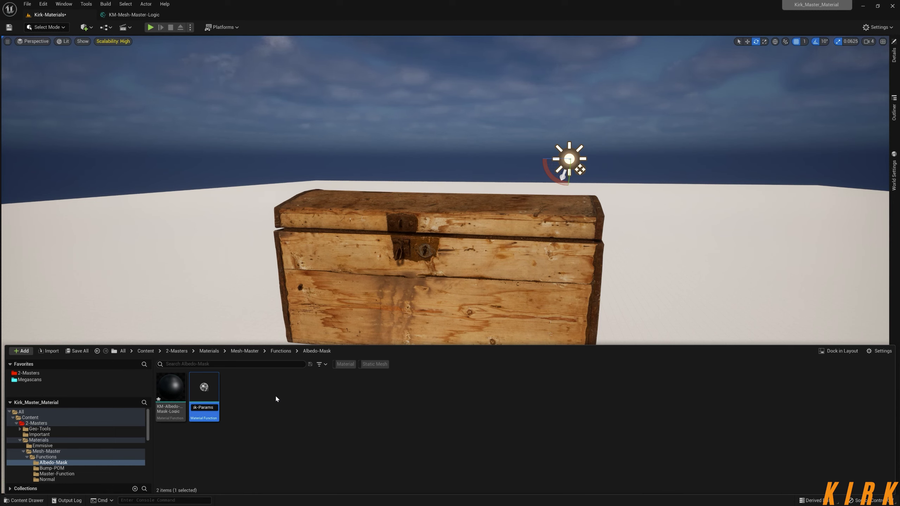
{"action": "key", "text": "Return"}
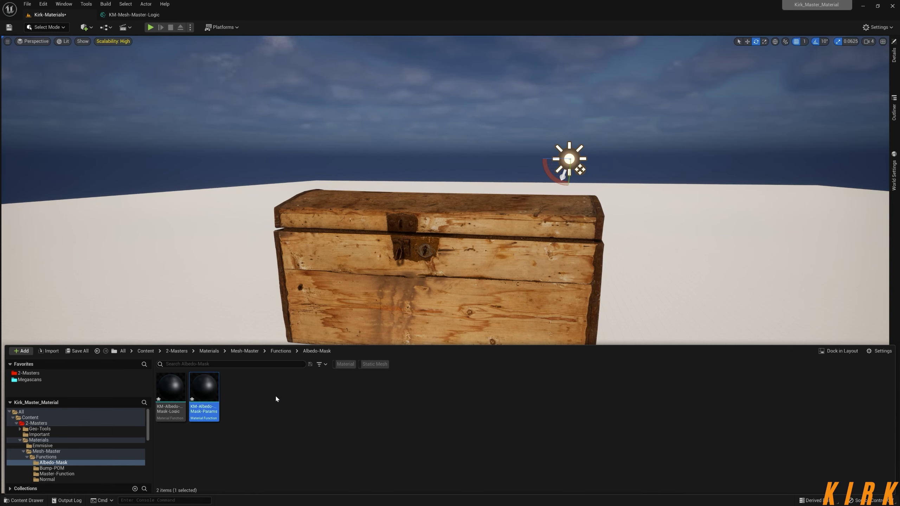
Step: Open the KM-Albedo-Mask-Logic material function and hide its stats display
{"action": "left_click", "coordinate": [172, 390]}
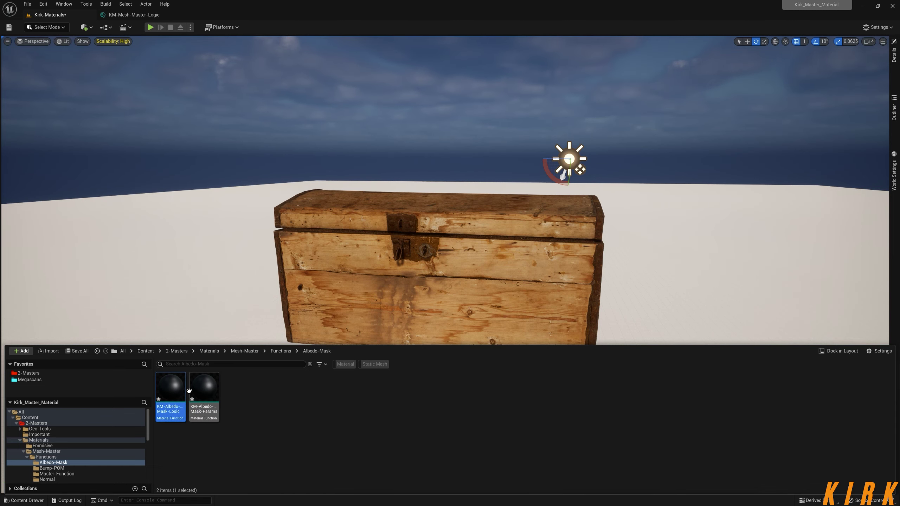
{"action": "left_click", "coordinate": [256, 394]}
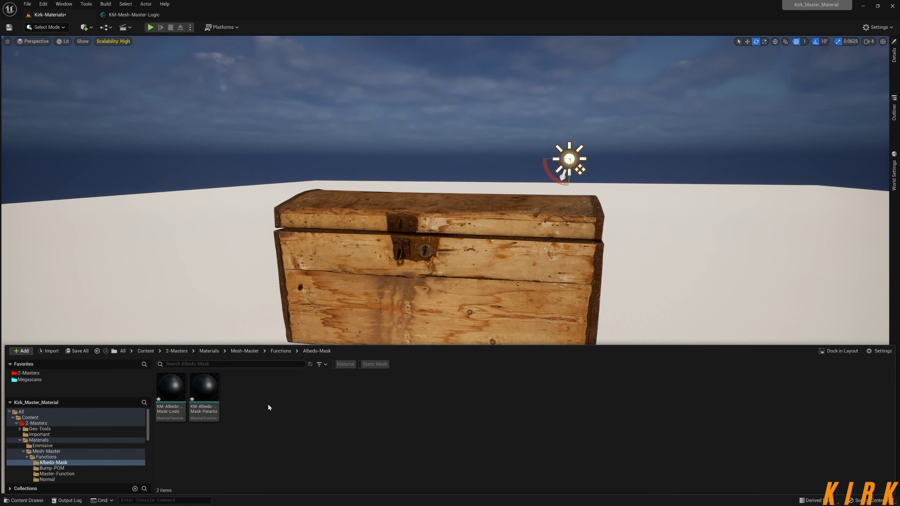
{"action": "left_click", "coordinate": [174, 389]}
{"action": "double_click", "coordinate": [174, 390]}
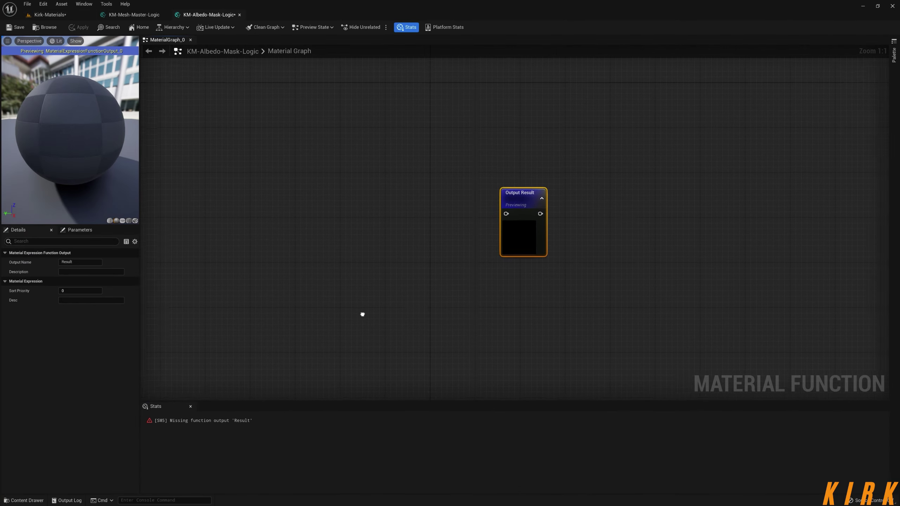
{"action": "left_click", "coordinate": [410, 27]}
{"action": "scroll", "coordinate": [539, 262], "scroll_direction": "down", "scroll_amount": 3}
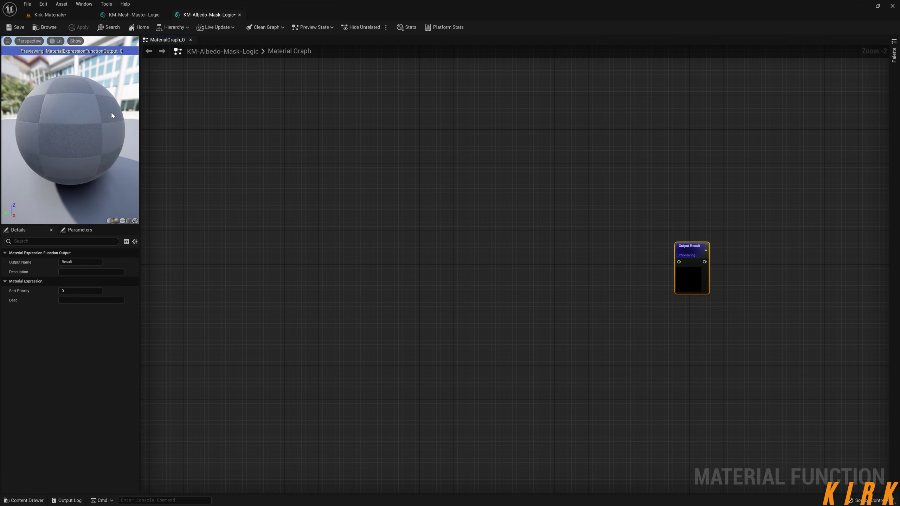
Step: Open the test-Albedo-Mask material from the 2-Masters/Materials/Testing folder
{"action": "left_click", "coordinate": [24, 500]}
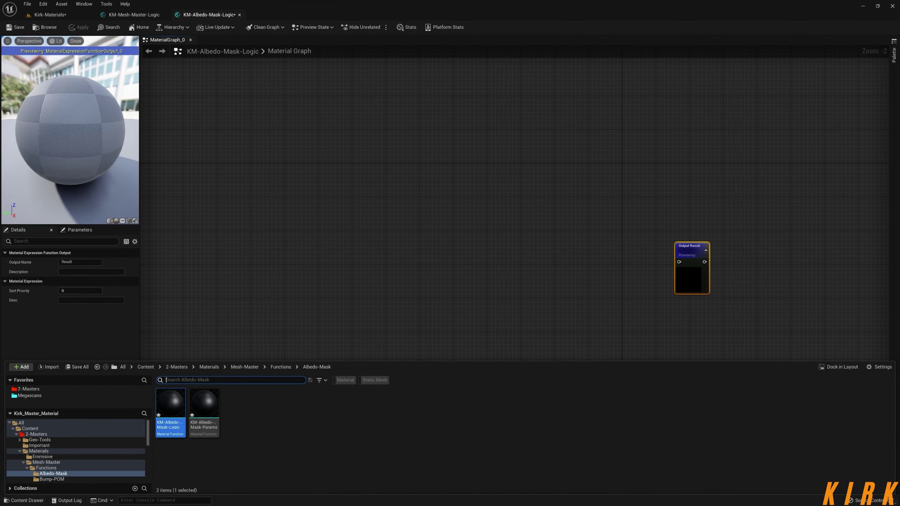
{"action": "left_click", "coordinate": [209, 368]}
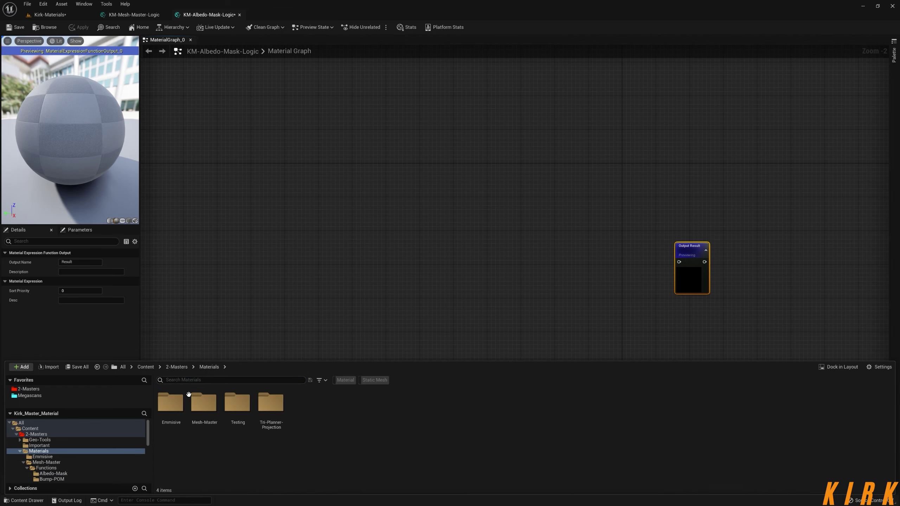
{"action": "double_click", "coordinate": [238, 405]}
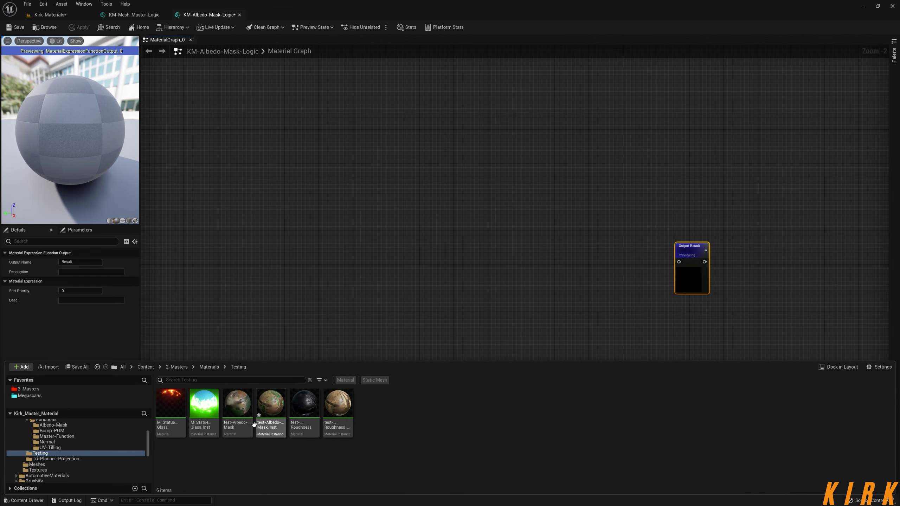
{"action": "double_click", "coordinate": [238, 405]}
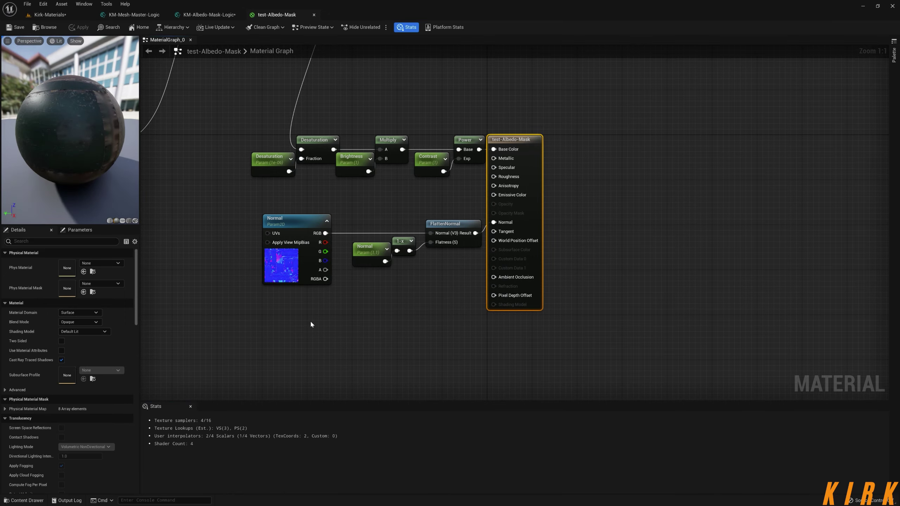
Step: Examine the albedo mask nodes and the object position colour variation nodes in the test-Albedo-Mask graph
{"action": "right_click_drag", "start_coordinate": [310, 321], "coordinate": [488, 397]}
{"action": "scroll", "coordinate": [398, 302], "scroll_direction": "down", "scroll_amount": 2}
{"action": "right_click_drag", "start_coordinate": [399, 304], "coordinate": [610, 295]}
{"action": "scroll", "coordinate": [500, 310], "scroll_direction": "down", "scroll_amount": 1}
{"action": "left_click_drag", "start_coordinate": [602, 129], "coordinate": [267, 385]}
{"action": "left_click", "coordinate": [599, 341]}
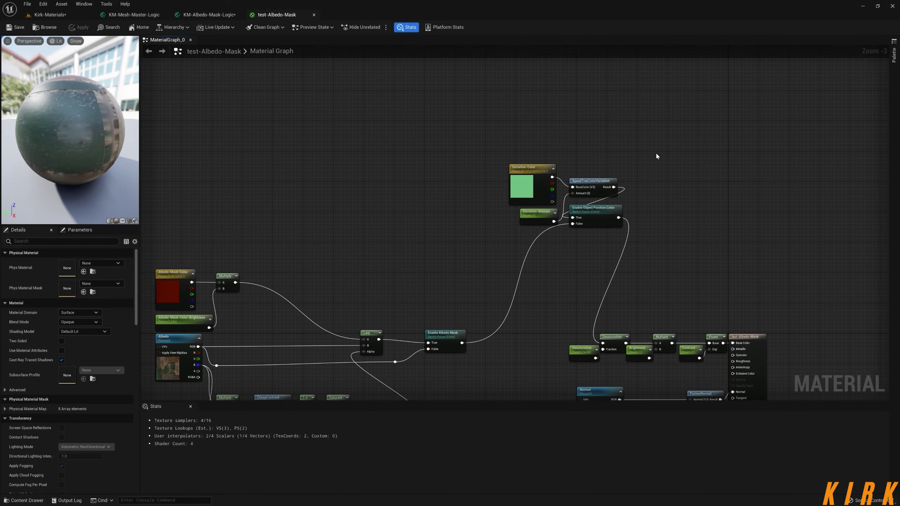
{"action": "left_click_drag", "start_coordinate": [677, 121], "coordinate": [468, 245]}
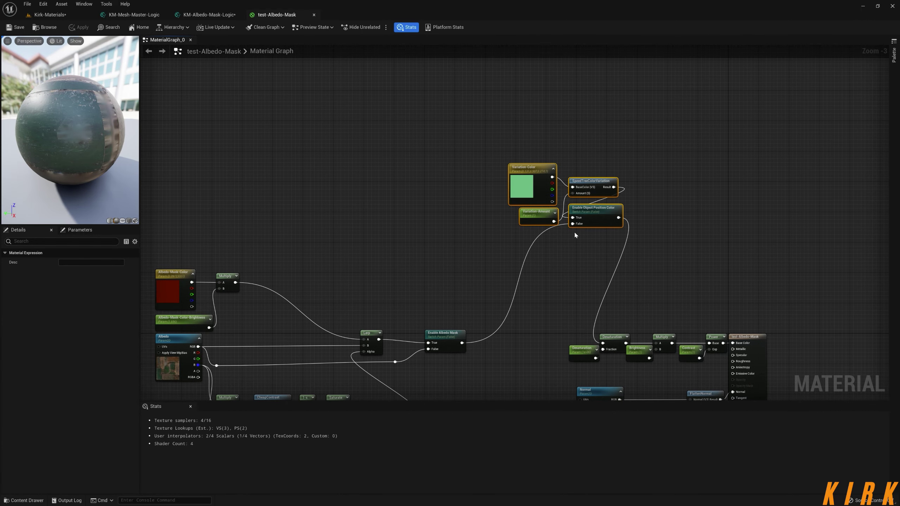
{"action": "left_click_drag", "start_coordinate": [604, 127], "coordinate": [464, 247]}
{"action": "left_click_drag", "start_coordinate": [656, 135], "coordinate": [450, 246]}
{"action": "left_click_drag", "start_coordinate": [627, 133], "coordinate": [451, 260]}
{"action": "right_click_drag", "start_coordinate": [452, 260], "coordinate": [468, 260]}
{"action": "left_click_drag", "start_coordinate": [661, 139], "coordinate": [494, 238]}
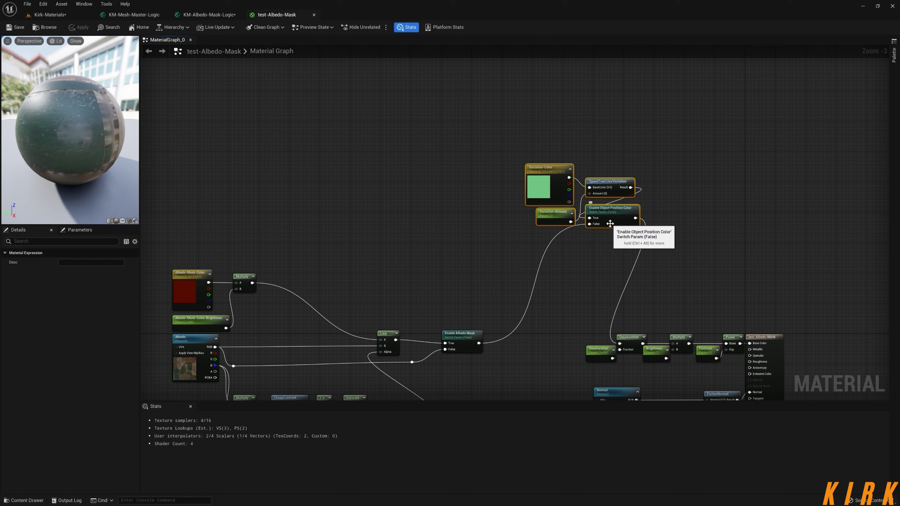
{"action": "left_click_drag", "start_coordinate": [711, 126], "coordinate": [493, 245]}
{"action": "left_click", "coordinate": [697, 193]}
{"action": "left_click", "coordinate": [609, 184]}
{"action": "left_click", "coordinate": [669, 187]}
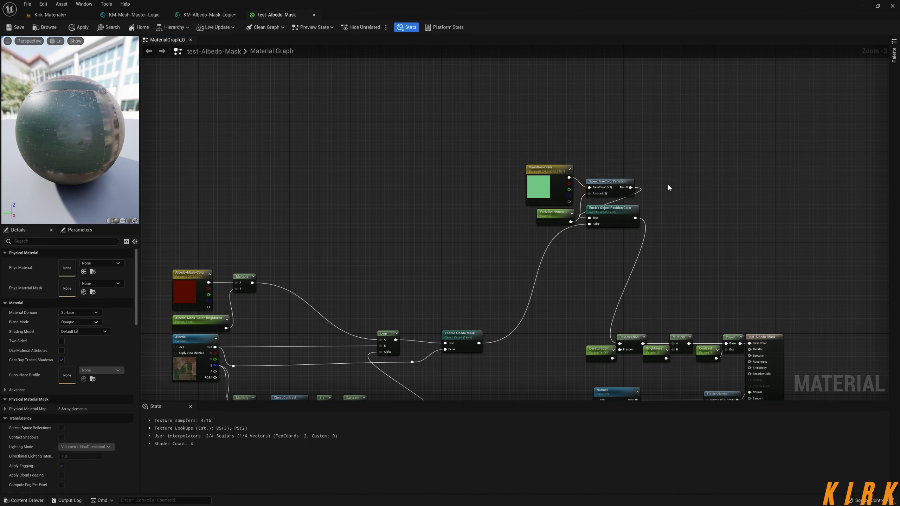
{"action": "left_click_drag", "start_coordinate": [657, 153], "coordinate": [512, 237]}
{"action": "left_click", "coordinate": [482, 281]}
{"action": "right_click_drag", "start_coordinate": [452, 284], "coordinate": [632, 256]}
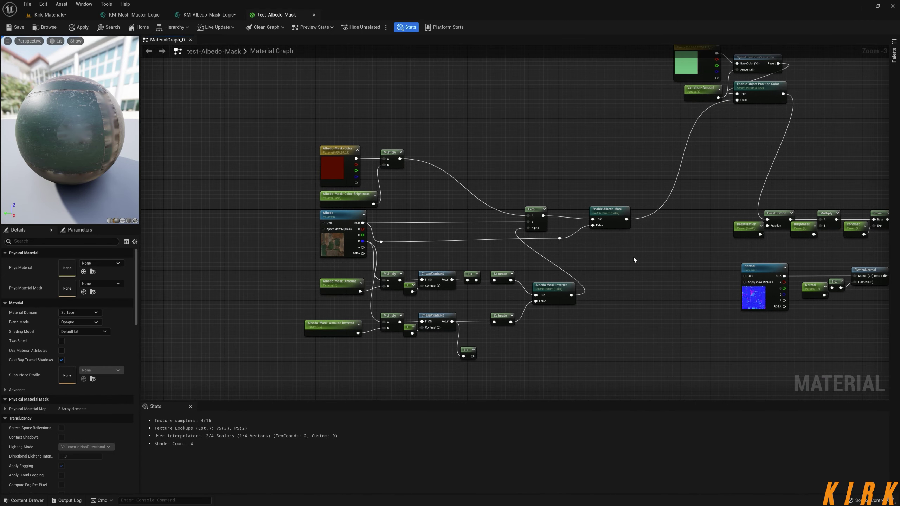
Step: Copy the whole albedo mask node network, from the Albedo-Mask-Color parameters through the Enable Albedo Mask switch
{"action": "left_click_drag", "start_coordinate": [663, 127], "coordinate": [273, 369]}
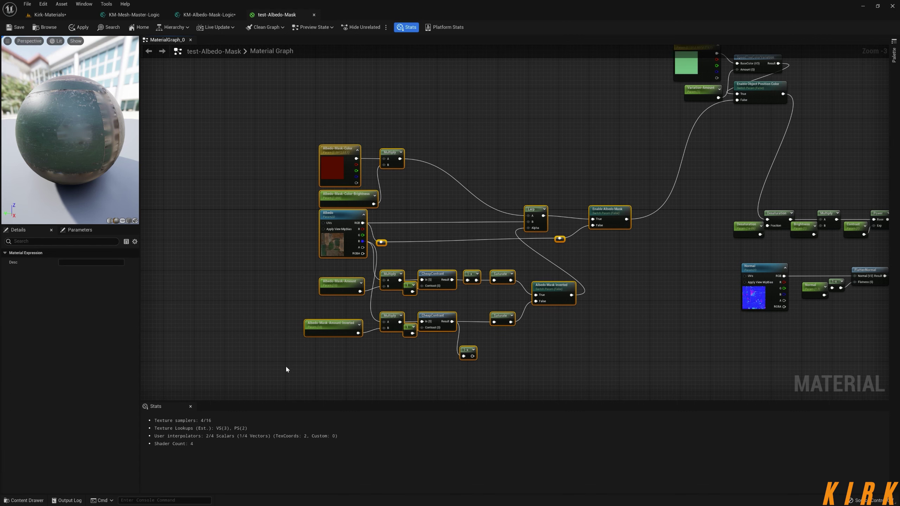
{"action": "right_click_drag", "start_coordinate": [439, 309], "coordinate": [150, 280]}
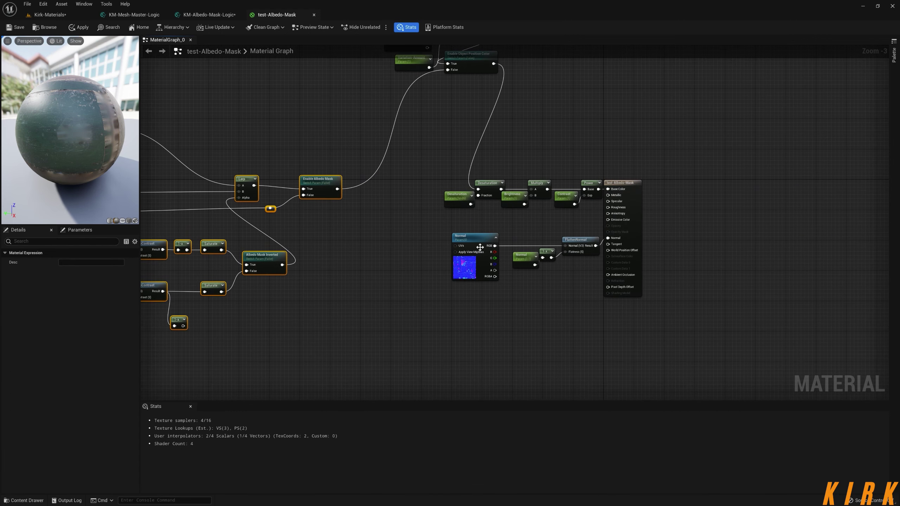
Step: Compare the test material's desaturation, contrast and normal nodes with the existing Base / Albedo and Roughness groups in KM-Mesh-Master-Logic
{"action": "left_click_drag", "start_coordinate": [437, 150], "coordinate": [591, 298]}
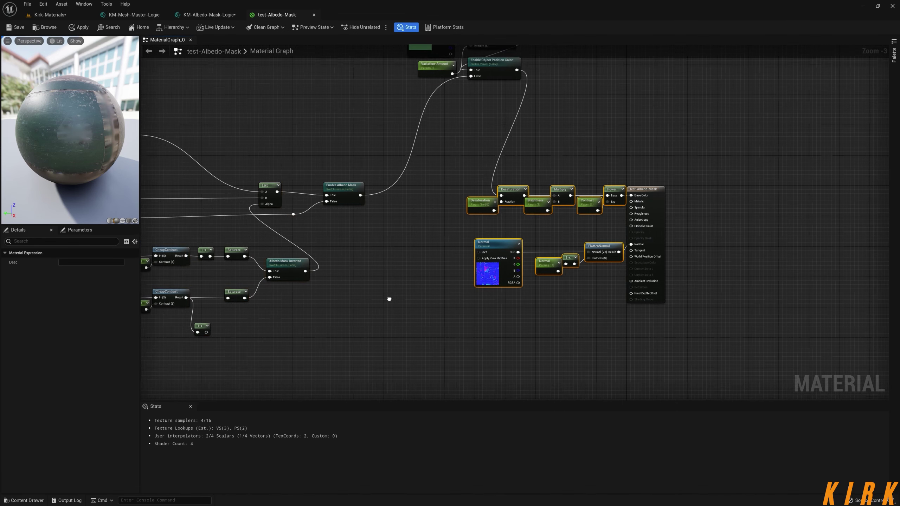
{"action": "left_click", "coordinate": [134, 14]}
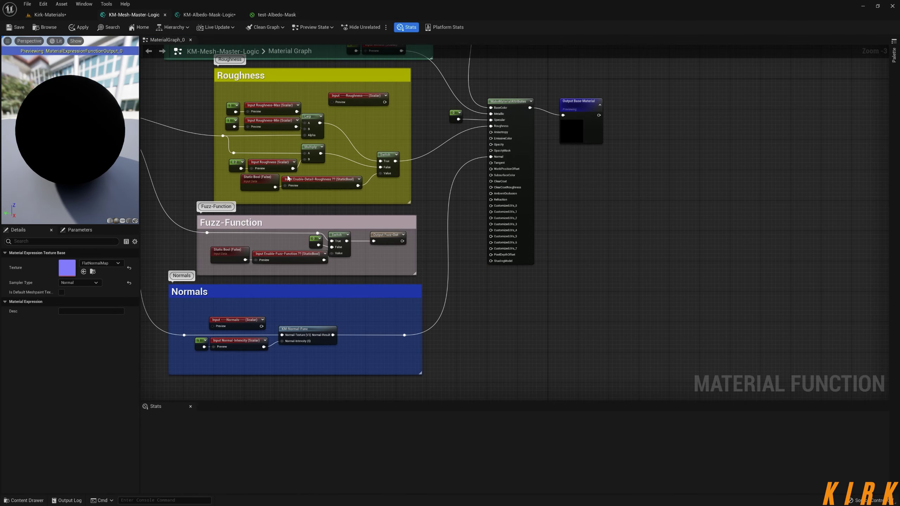
{"action": "right_click_drag", "start_coordinate": [293, 171], "coordinate": [366, 270]}
{"action": "left_click_drag", "start_coordinate": [314, 289], "coordinate": [473, 191]}
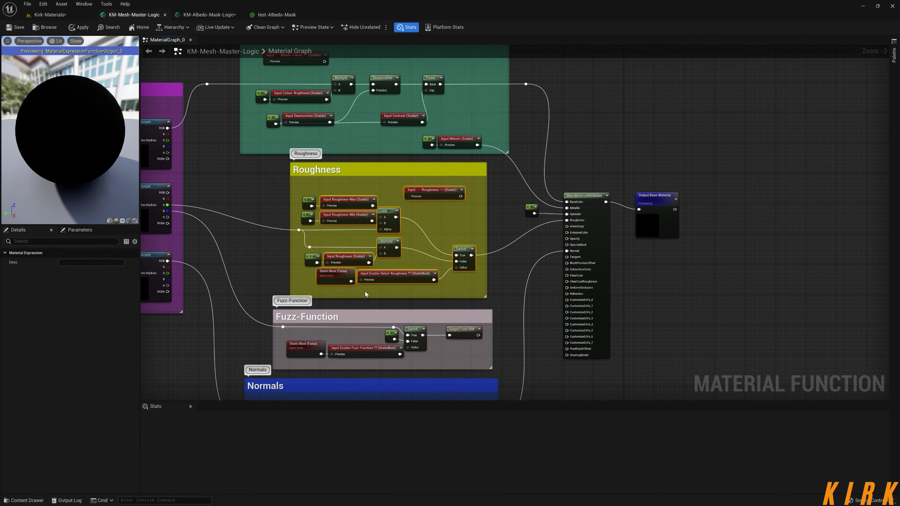
{"action": "right_click_drag", "start_coordinate": [472, 191], "coordinate": [445, 300]}
{"action": "left_click_drag", "start_coordinate": [484, 93], "coordinate": [206, 261], "text": "shift"}
{"action": "left_click", "coordinate": [186, 131]}
{"action": "right_click_drag", "start_coordinate": [218, 170], "coordinate": [290, 173]}
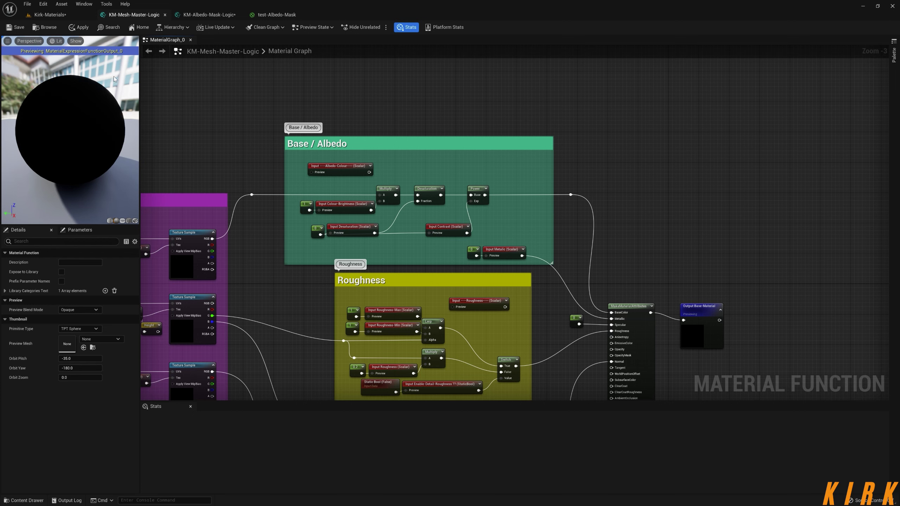
Step: Paste the copied albedo mask nodes into the KM-Albedo-Mask-Logic graph, in the empty area before Output Result
{"action": "left_click", "coordinate": [212, 17]}
{"action": "right_click_drag", "start_coordinate": [332, 257], "coordinate": [415, 253]}
{"action": "scroll", "coordinate": [415, 254], "scroll_direction": "down", "scroll_amount": 2}
{"action": "right_click_drag", "start_coordinate": [456, 286], "coordinate": [475, 288]}
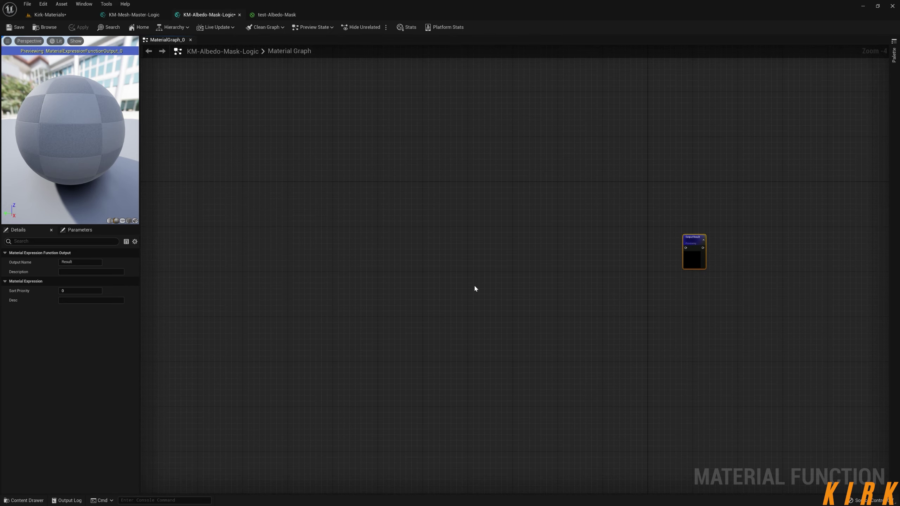
{"action": "key", "text": "ctrl+v"}
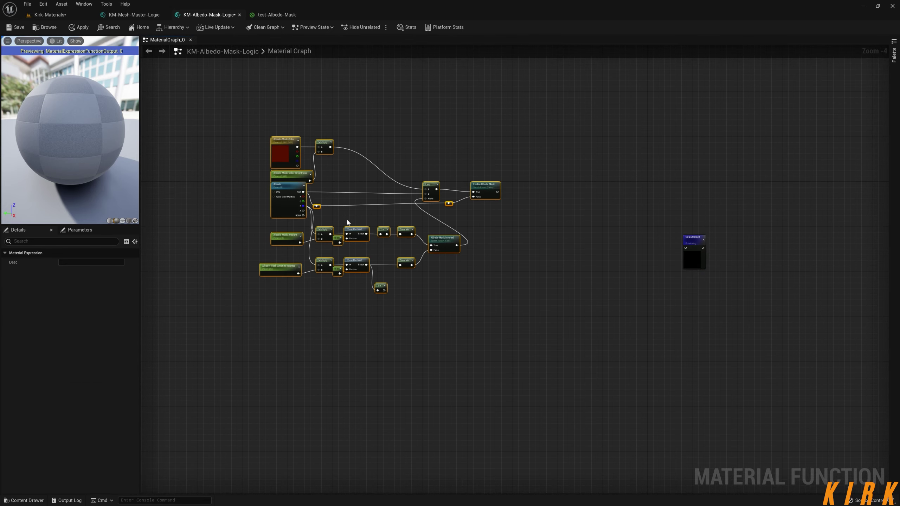
{"action": "left_click", "coordinate": [500, 335]}
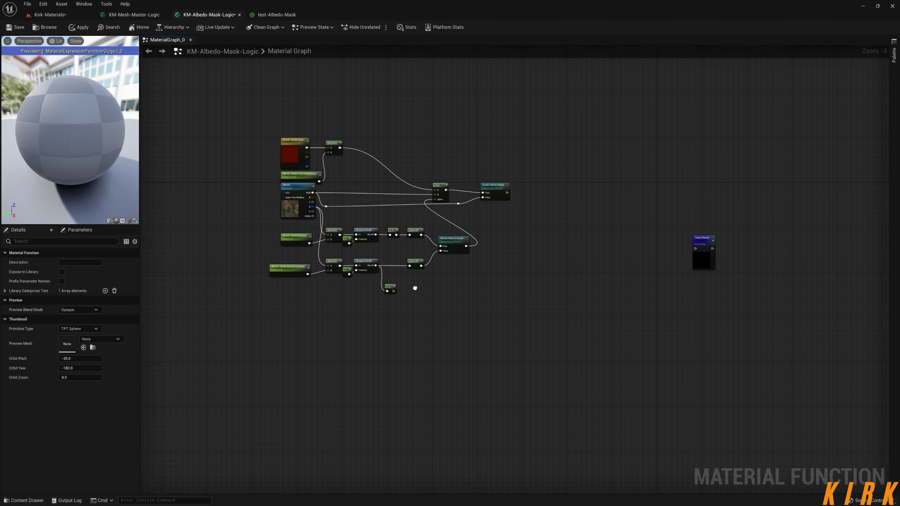
Step: Move the entire pasted node network closer to the Output Result node
{"action": "right_click_drag", "start_coordinate": [414, 288], "coordinate": [498, 259]}
{"action": "left_click_drag", "start_coordinate": [554, 92], "coordinate": [203, 318]}
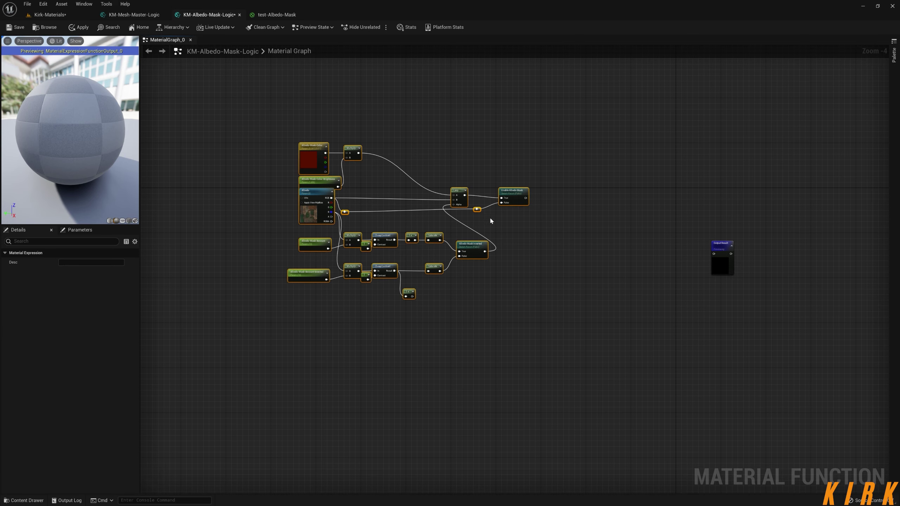
{"action": "left_click_drag", "start_coordinate": [520, 200], "coordinate": [599, 243]}
{"action": "scroll", "coordinate": [486, 267], "scroll_direction": "up", "scroll_amount": 5}
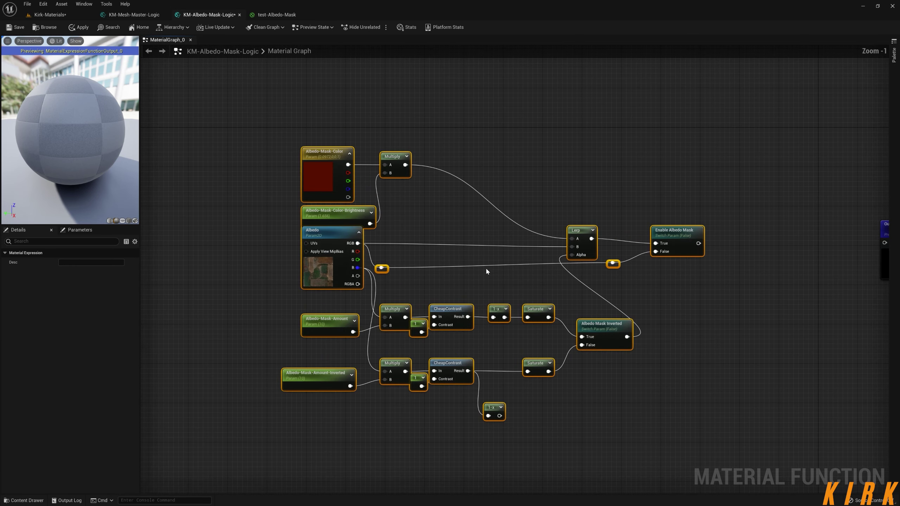
{"action": "right_click_drag", "start_coordinate": [493, 283], "coordinate": [512, 276]}
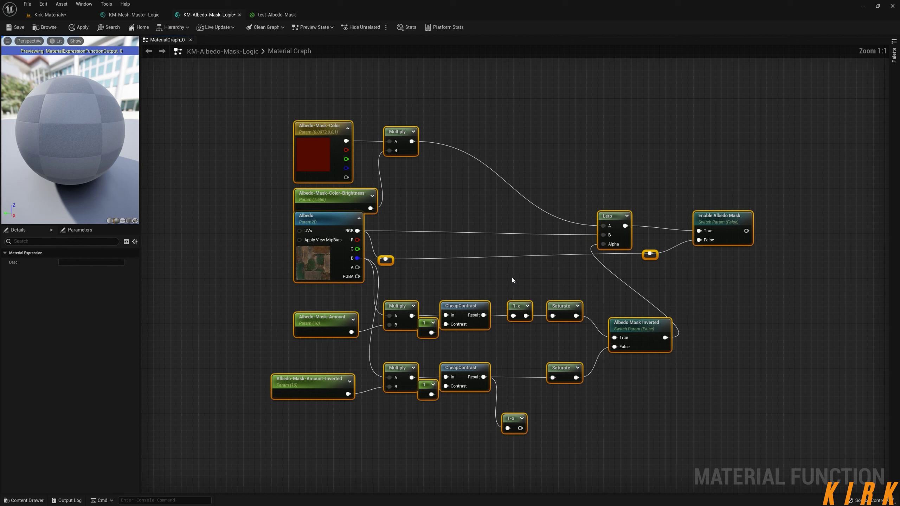
{"action": "left_click", "coordinate": [509, 278]}
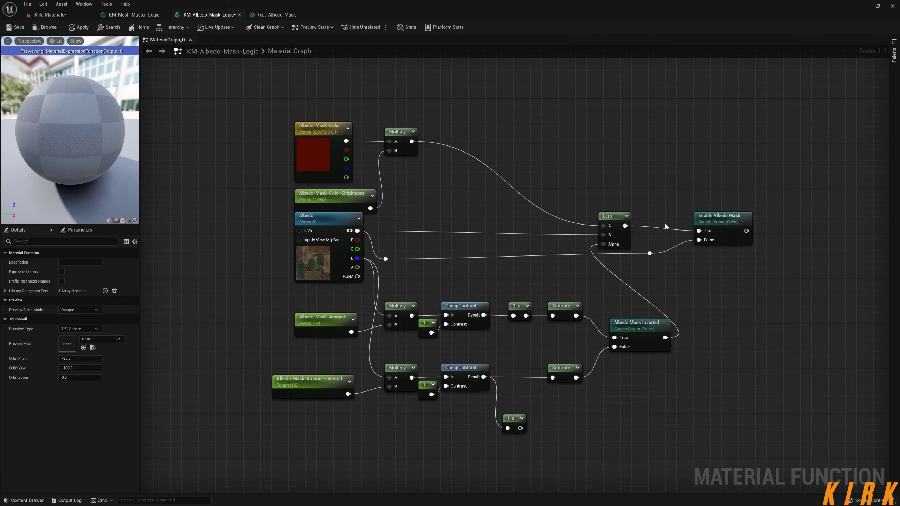
Step: Move the Albedo-Mask-Color and Albedo-Mask-Color-Brightness parameters with their Multiply node up, above and nearer to the Lerp
{"action": "scroll", "coordinate": [672, 284], "scroll_direction": "down", "scroll_amount": 2}
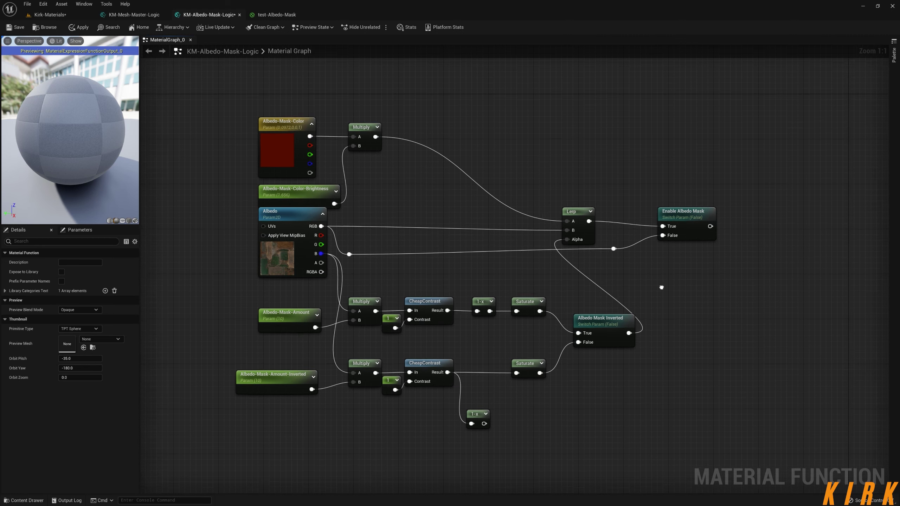
{"action": "right_click_drag", "start_coordinate": [659, 299], "coordinate": [595, 266]}
{"action": "scroll", "coordinate": [594, 265], "scroll_direction": "up", "scroll_amount": 2}
{"action": "right_click_drag", "start_coordinate": [435, 224], "coordinate": [500, 255]}
{"action": "left_click_drag", "start_coordinate": [501, 256], "coordinate": [397, 170]}
{"action": "left_click_drag", "start_coordinate": [399, 226], "coordinate": [541, 158]}
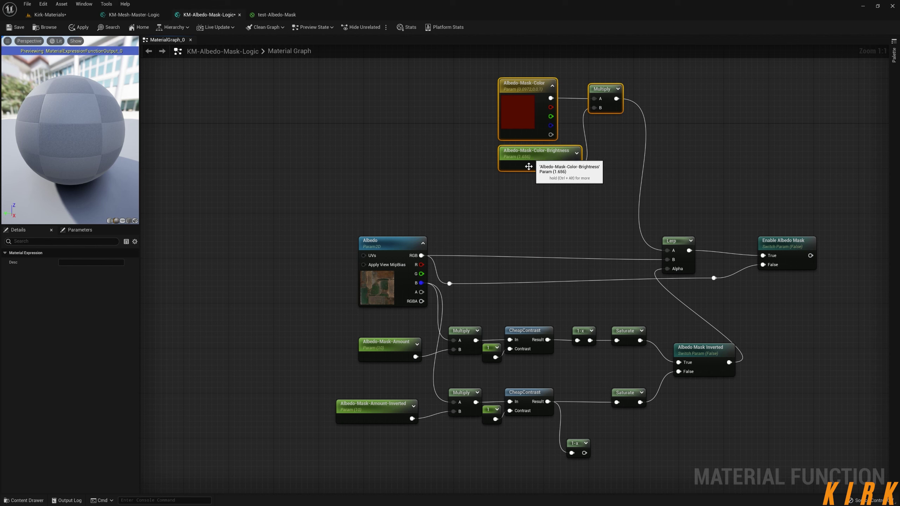
{"action": "left_click", "coordinate": [570, 243]}
Step: Move both mask amount node rows and the Albedo Mask Inverted switch further below the Albedo texture
{"action": "right_click_drag", "start_coordinate": [570, 243], "coordinate": [500, 133]}
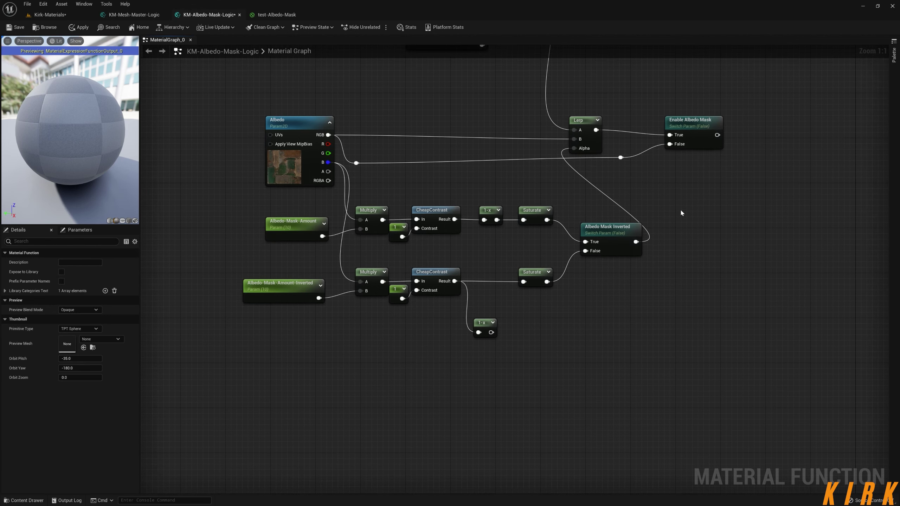
{"action": "left_click_drag", "start_coordinate": [682, 201], "coordinate": [244, 345]}
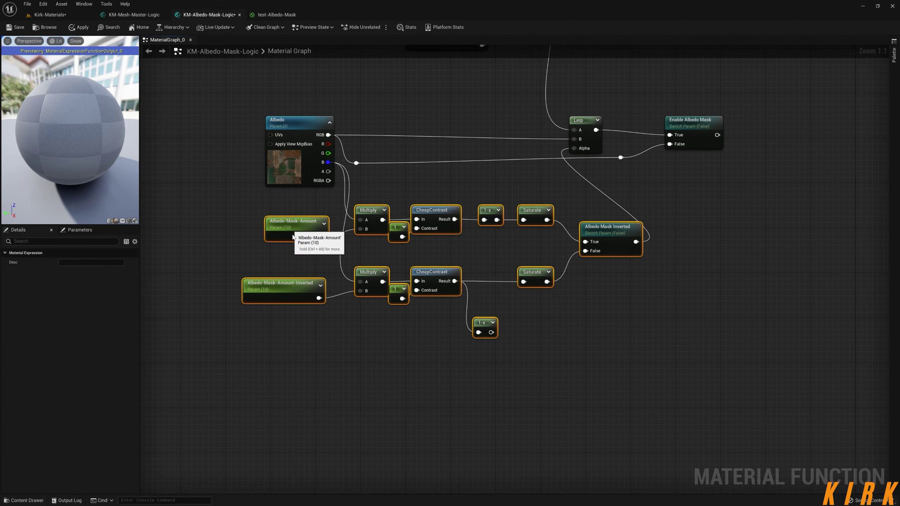
{"action": "left_click_drag", "start_coordinate": [283, 234], "coordinate": [318, 299]}
{"action": "left_click", "coordinate": [627, 400]}
Step: Delete the leftover 1-x node below the inverted mask amount row, whose output is unconnected
{"action": "right_click_drag", "start_coordinate": [627, 401], "coordinate": [594, 313]}
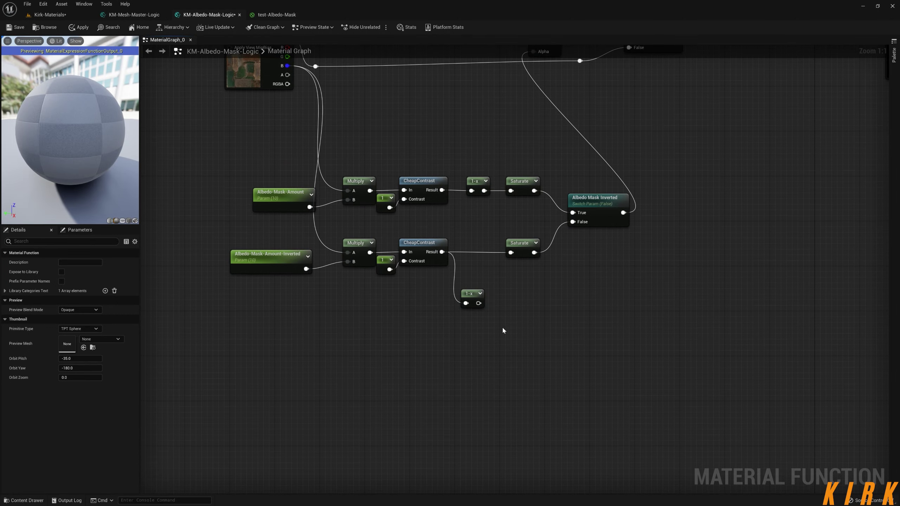
{"action": "right_click_drag", "start_coordinate": [502, 327], "coordinate": [522, 292]}
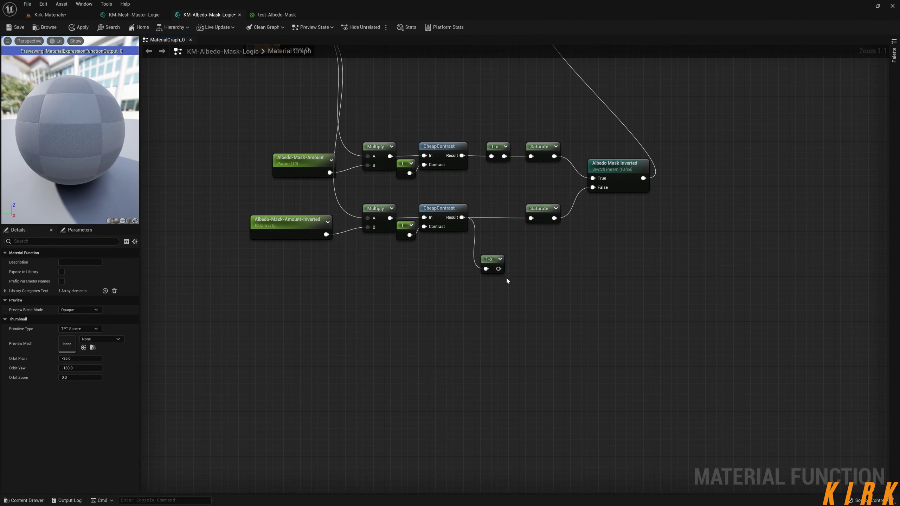
{"action": "left_click_drag", "start_coordinate": [527, 249], "coordinate": [476, 286]}
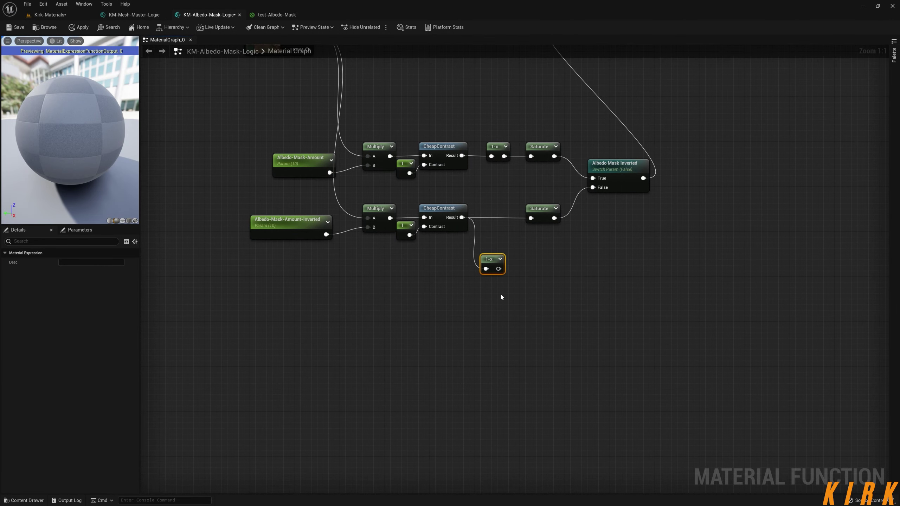
{"action": "key", "text": "Delete"}
Step: Move the Albedo texture node further from the mask nodes and straighten the connection between Lerp and Enable Albedo Mask
{"action": "right_click_drag", "start_coordinate": [501, 297], "coordinate": [585, 399]}
{"action": "left_click_drag", "start_coordinate": [377, 126], "coordinate": [303, 126]}
{"action": "right_click_drag", "start_coordinate": [640, 231], "coordinate": [499, 269]}
{"action": "left_click", "coordinate": [681, 160]}
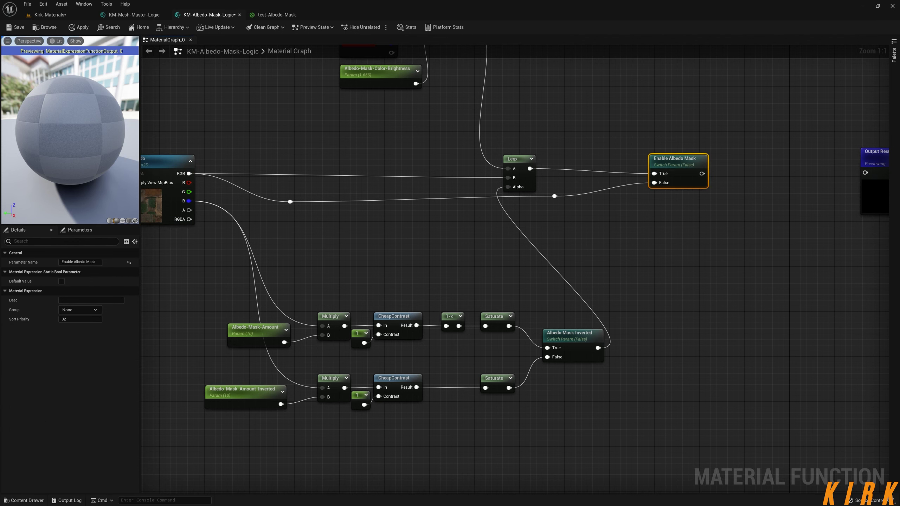
{"action": "right_click_drag", "start_coordinate": [667, 177], "coordinate": [546, 240]}
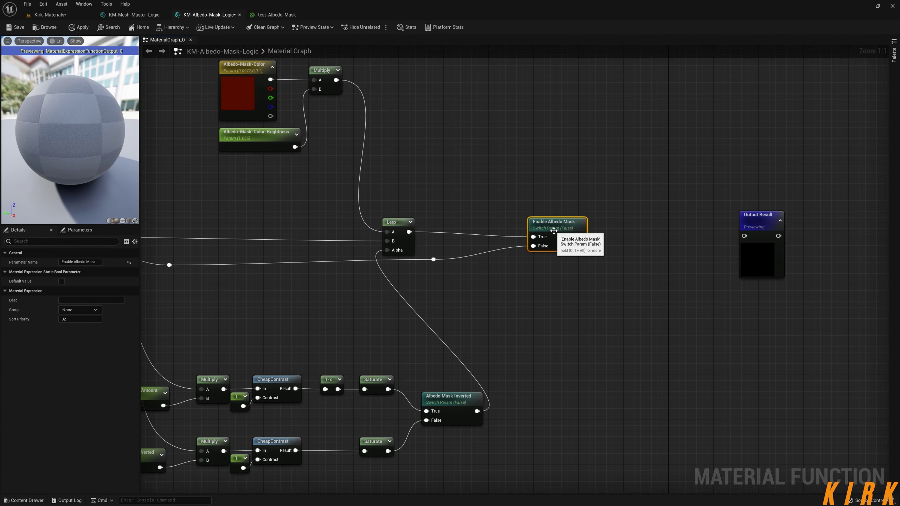
{"action": "key", "text": "q"}
{"action": "right_click_drag", "start_coordinate": [583, 282], "coordinate": [564, 247]}
{"action": "left_click", "coordinate": [552, 255]}
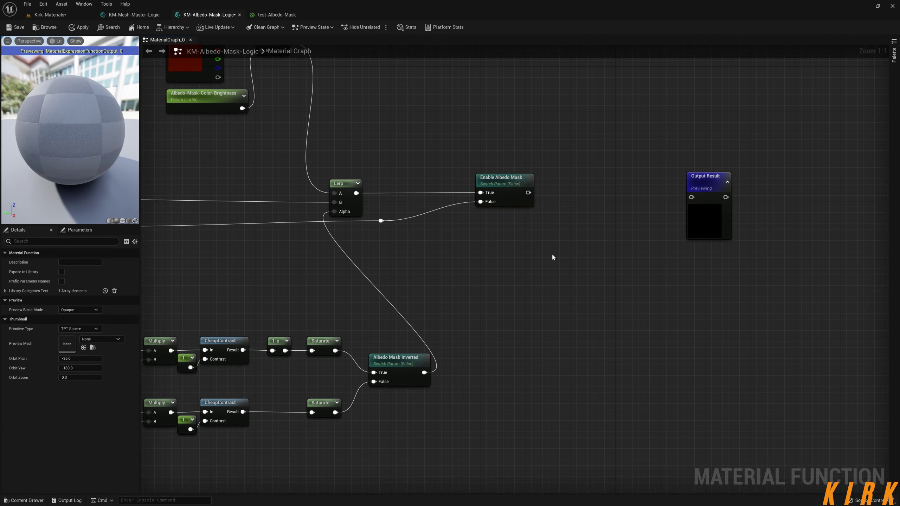
Step: Add a StaticSwitch node and place it just below the Enable Albedo Mask switch parameter
{"action": "right_click", "coordinate": [559, 252]}
{"action": "left_click", "coordinate": [553, 251]}
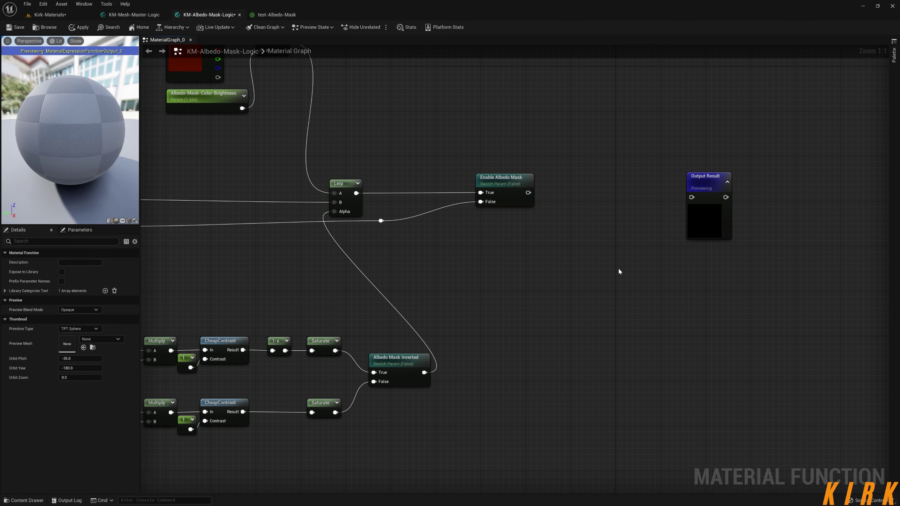
{"action": "right_click", "coordinate": [570, 252]}
{"action": "type", "text": "stati"}
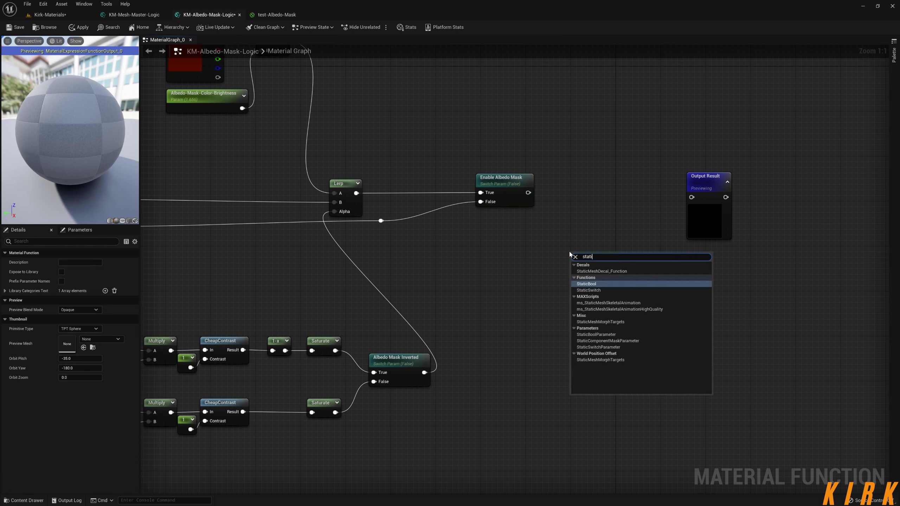
{"action": "key", "text": "Down"}
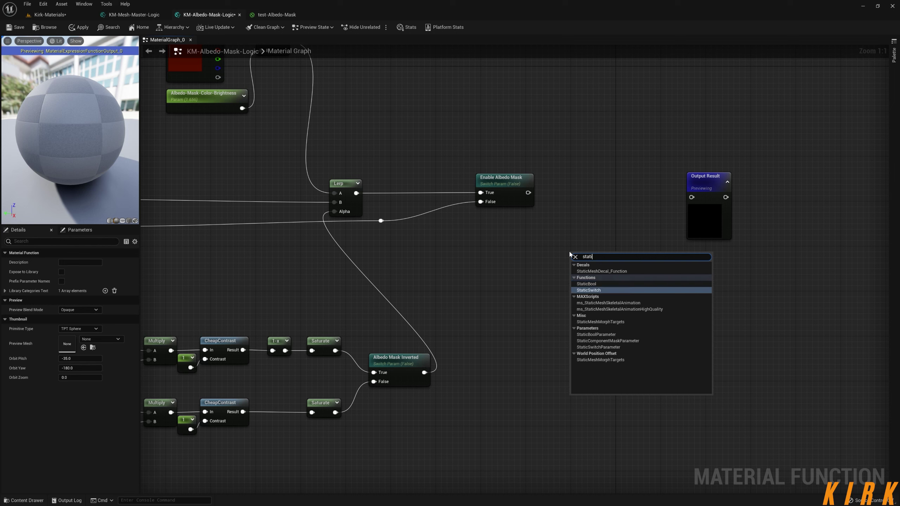
{"action": "left_click", "coordinate": [590, 290]}
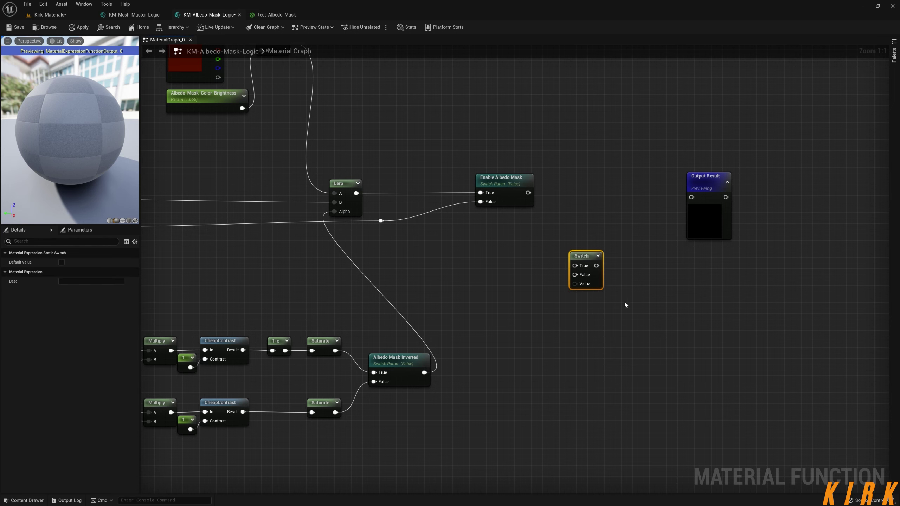
{"action": "left_click_drag", "start_coordinate": [578, 261], "coordinate": [535, 239]}
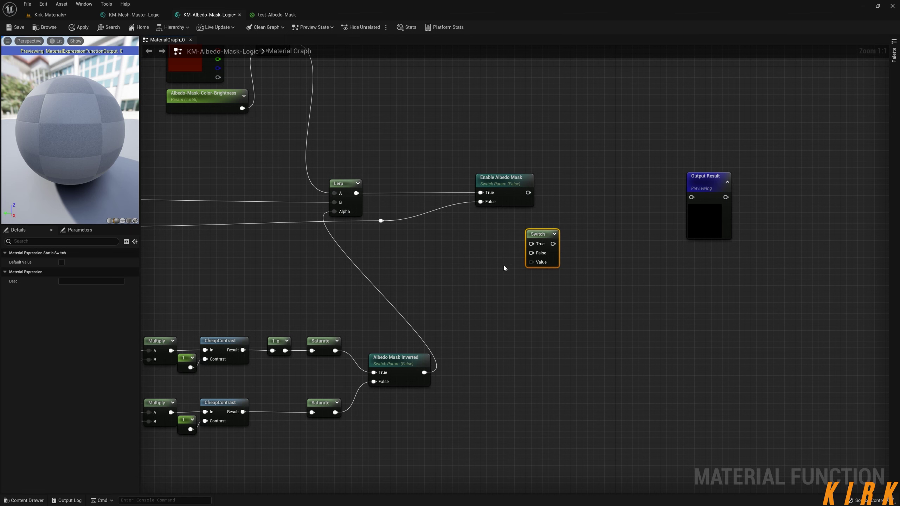
Step: Align Enable Albedo Mask above the new Switch node and transfer its True and False input connections to the Switch
{"action": "left_click_drag", "start_coordinate": [557, 136], "coordinate": [444, 206]}
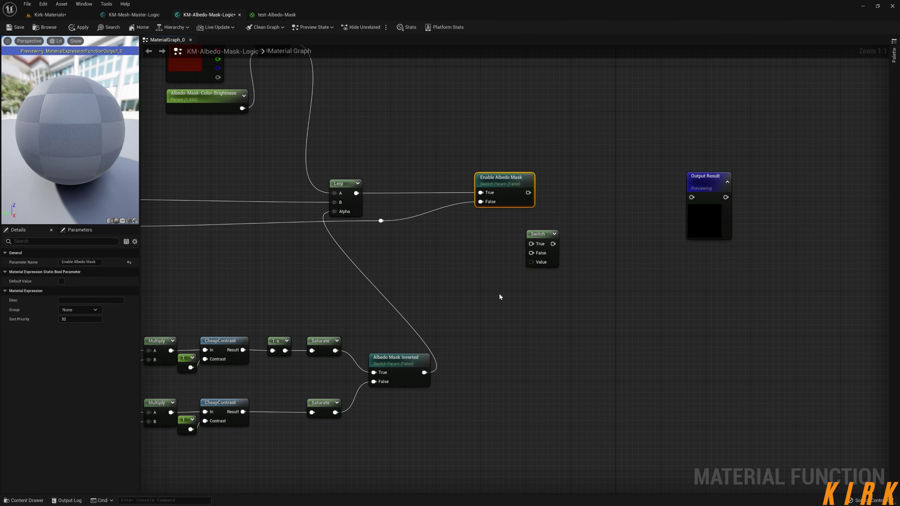
{"action": "right_click_drag", "start_coordinate": [498, 298], "coordinate": [514, 303]}
{"action": "right_click", "coordinate": [556, 242]}
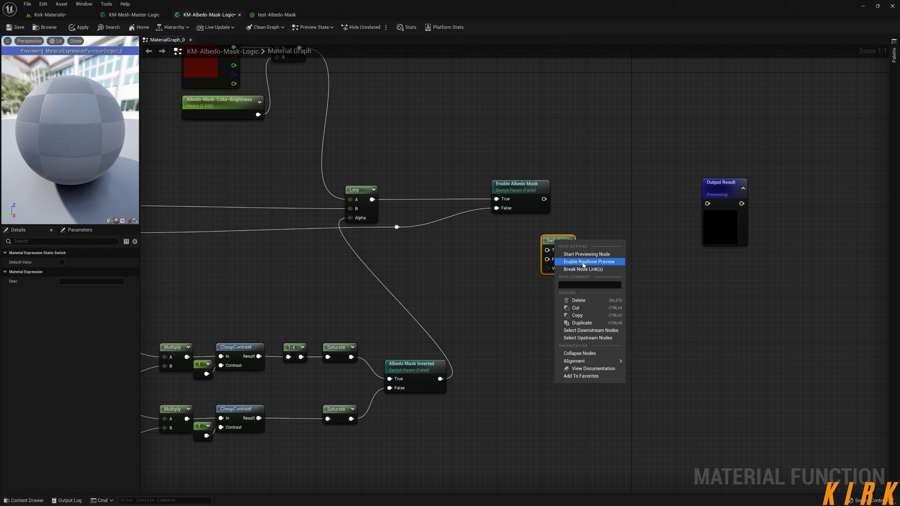
{"action": "left_click", "coordinate": [468, 284]}
{"action": "left_click_drag", "start_coordinate": [570, 241], "coordinate": [552, 247]}
{"action": "right_click", "coordinate": [541, 248]}
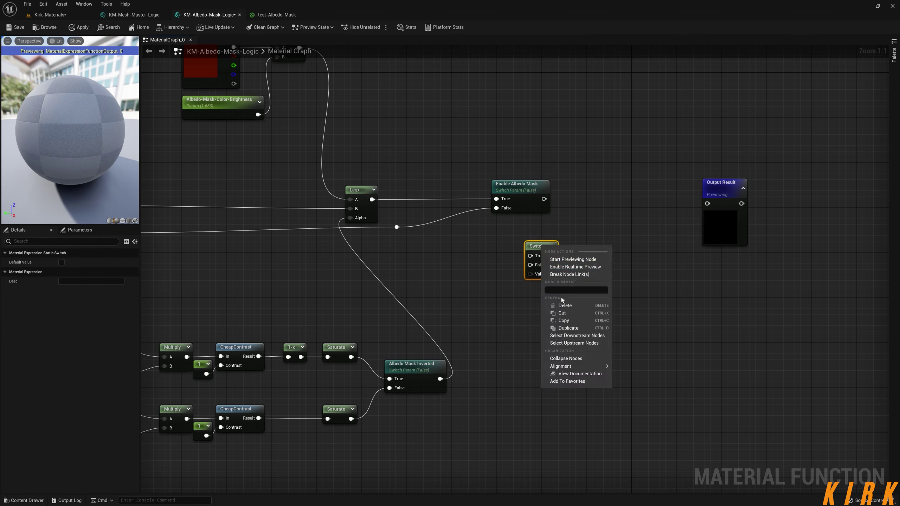
{"action": "left_click", "coordinate": [442, 295]}
{"action": "left_click_drag", "start_coordinate": [531, 209], "coordinate": [561, 206]}
{"action": "left_click", "coordinate": [506, 232]}
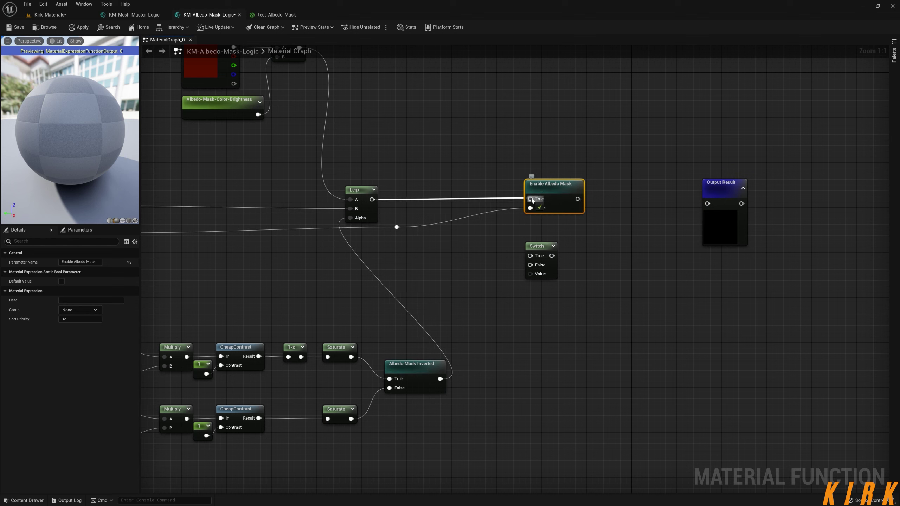
{"action": "left_click_drag", "start_coordinate": [530, 199], "coordinate": [530, 256], "text": "ctrl"}
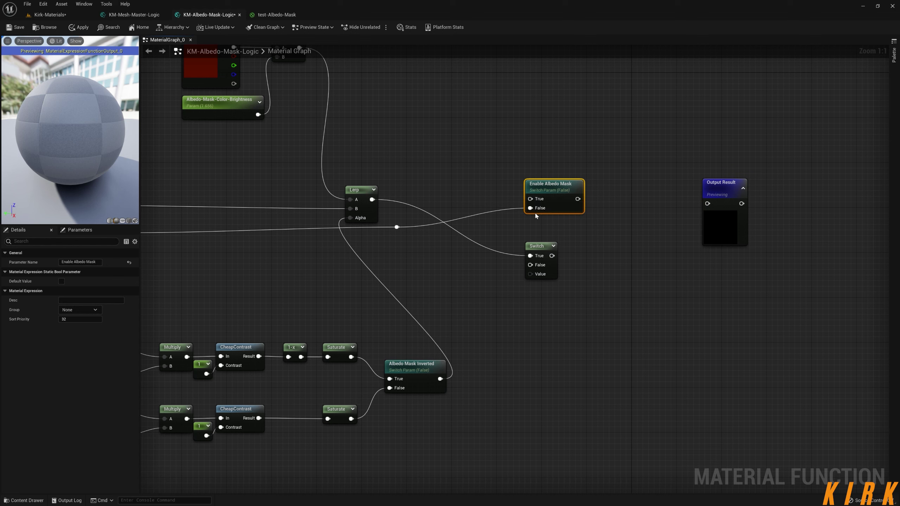
{"action": "left_click_drag", "start_coordinate": [530, 208], "coordinate": [542, 271], "text": "ctrl"}
{"action": "key", "text": "Delete"}
{"action": "right_click", "coordinate": [518, 265]}
{"action": "left_click", "coordinate": [564, 235]}
{"action": "type", "text": "input"}
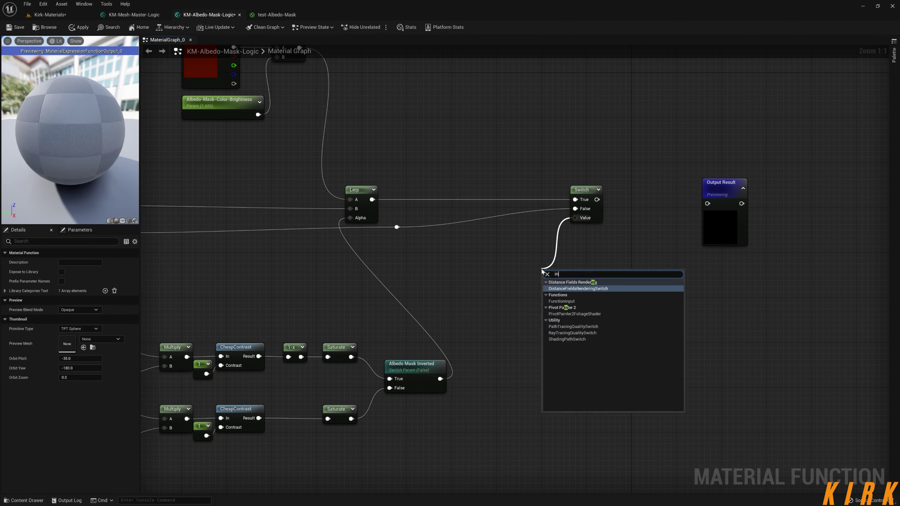
{"action": "key", "text": "Return"}
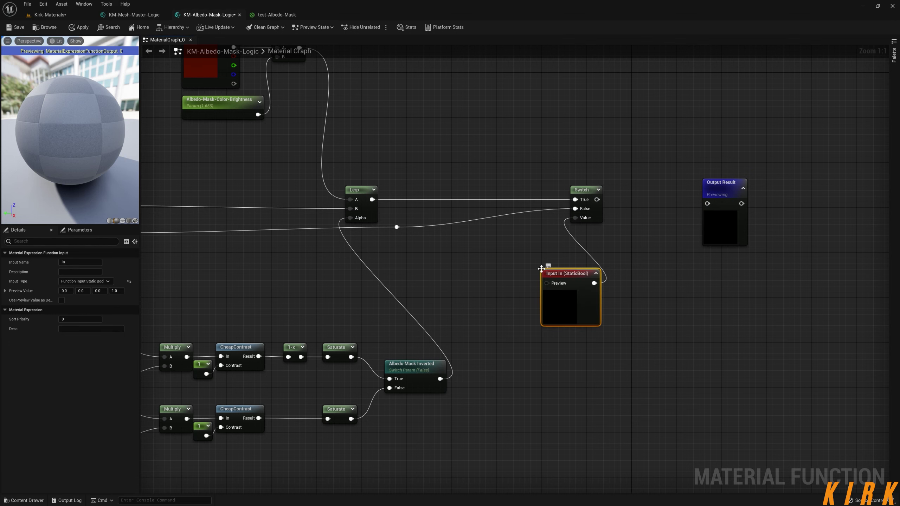
{"action": "left_click_drag", "start_coordinate": [577, 275], "coordinate": [539, 245]}
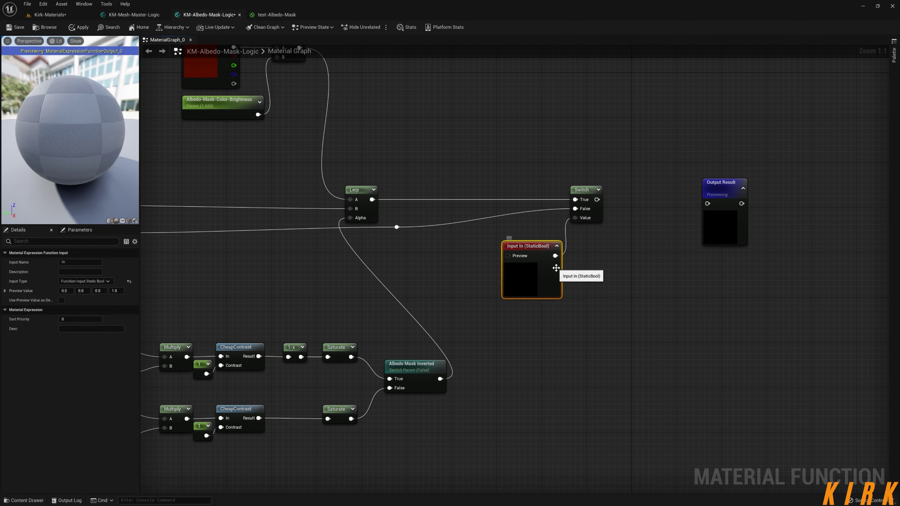
{"action": "left_click", "coordinate": [588, 283]}
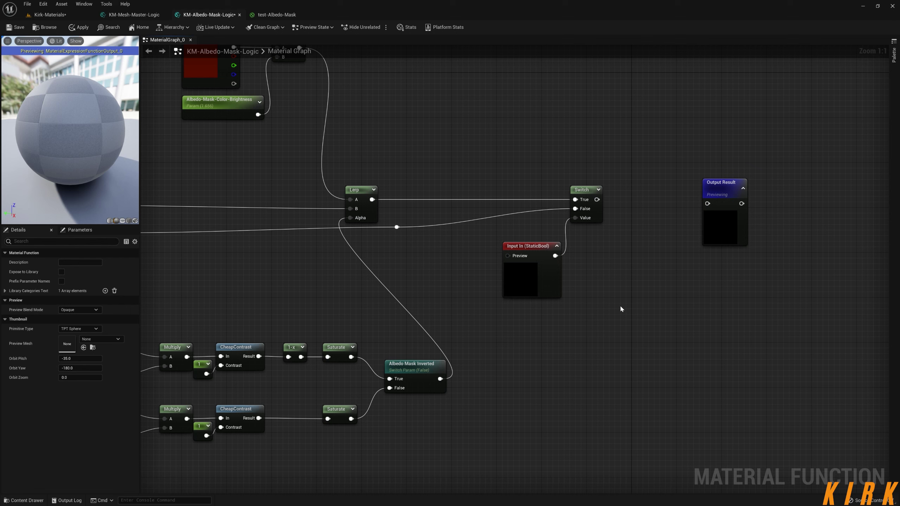
{"action": "key", "text": "ctrl+z"}
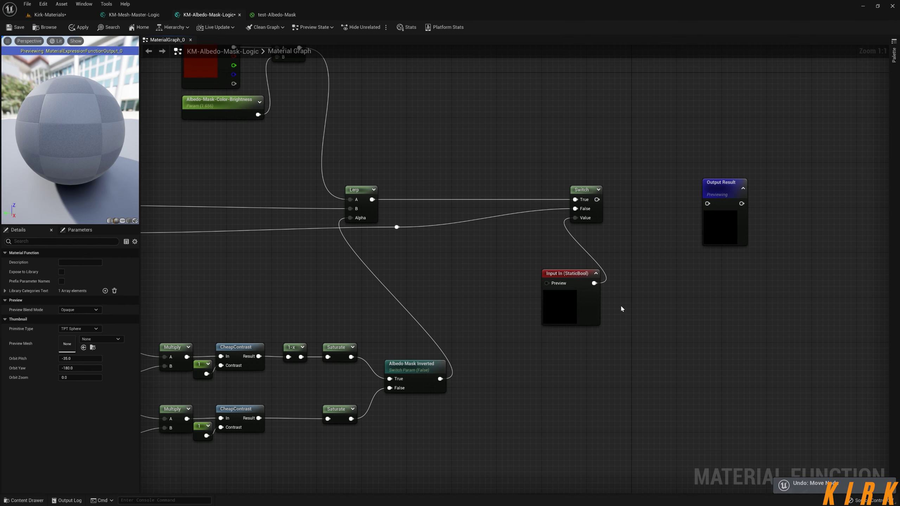
{"action": "key", "text": "ctrl+z"}
{"action": "key", "text": "ctrl+z"}
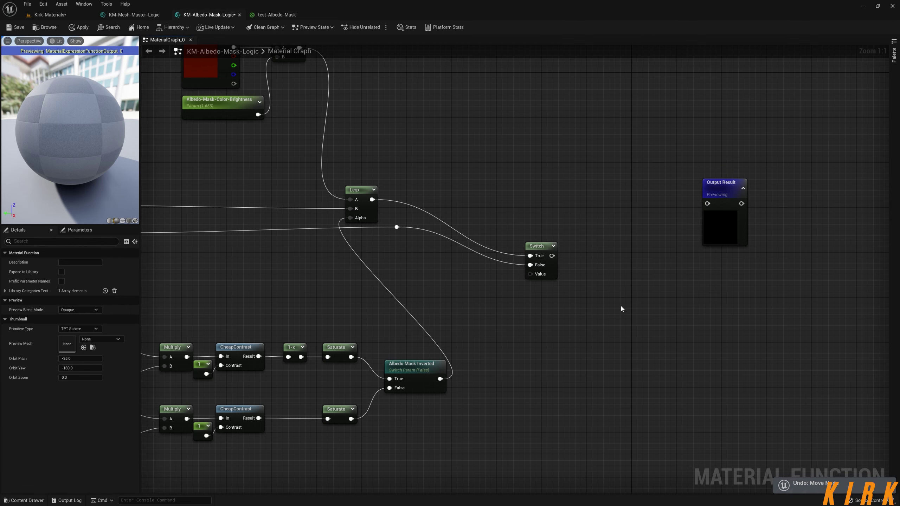
{"action": "key", "text": "ctrl+z"}
Step: Set Enable Albedo Mask aside and feed the Value of the Switch, realigned with the Lerp, from a new FunctionInput node
{"action": "left_click_drag", "start_coordinate": [557, 191], "coordinate": [490, 139]}
{"action": "mouse_move", "coordinate": [541, 247]}
{"action": "left_mouse_down"}
{"action": "mouse_move", "coordinate": [598, 210]}
{"action": "mouse_move", "coordinate": [594, 189]}
{"action": "mouse_move", "coordinate": [554, 251]}
{"action": "left_mouse_up"}
{"action": "type", "text": "input"}
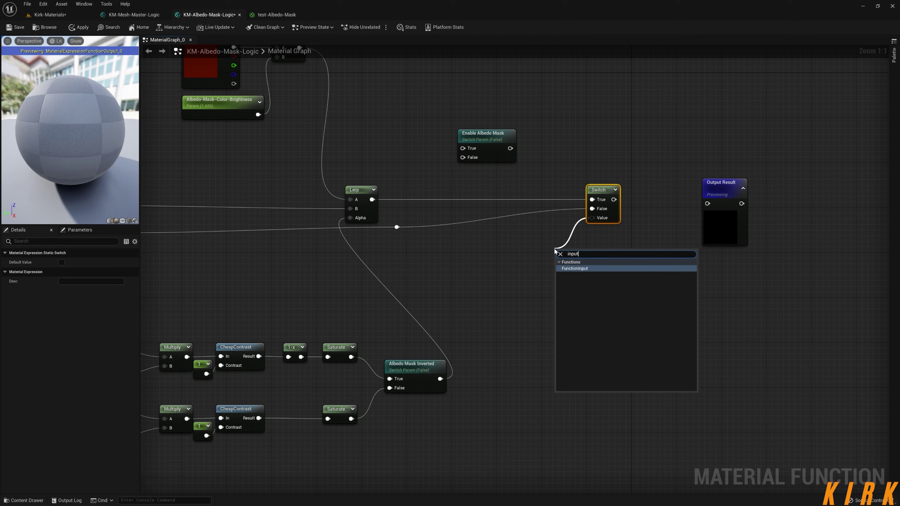
{"action": "key", "text": "Return"}
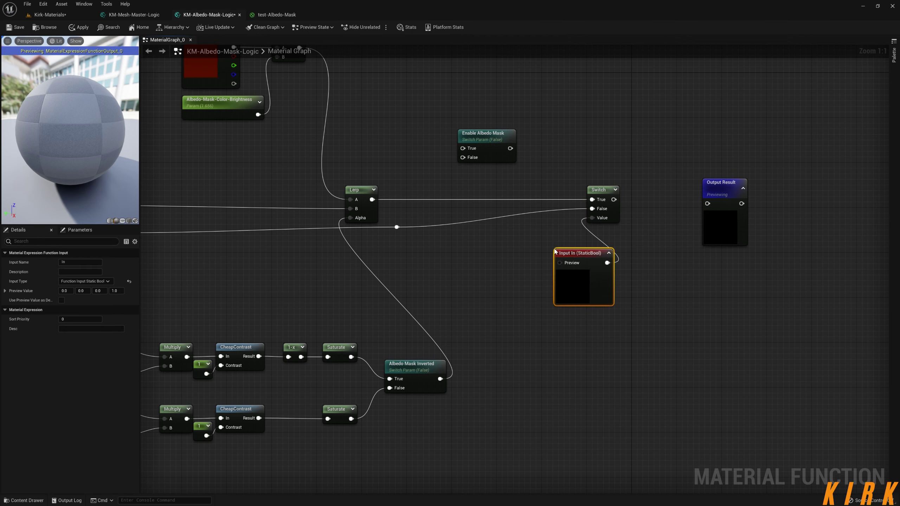
{"action": "left_click_drag", "start_coordinate": [601, 261], "coordinate": [543, 253]}
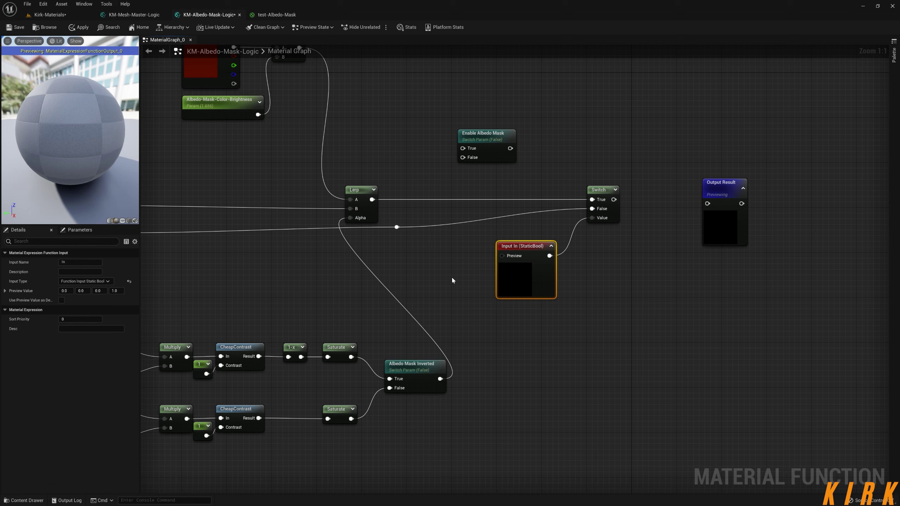
Step: Name the function input Enable Albedo Mask, copied from the old switch parameter, and collapse its preview
{"action": "left_click", "coordinate": [490, 142]}
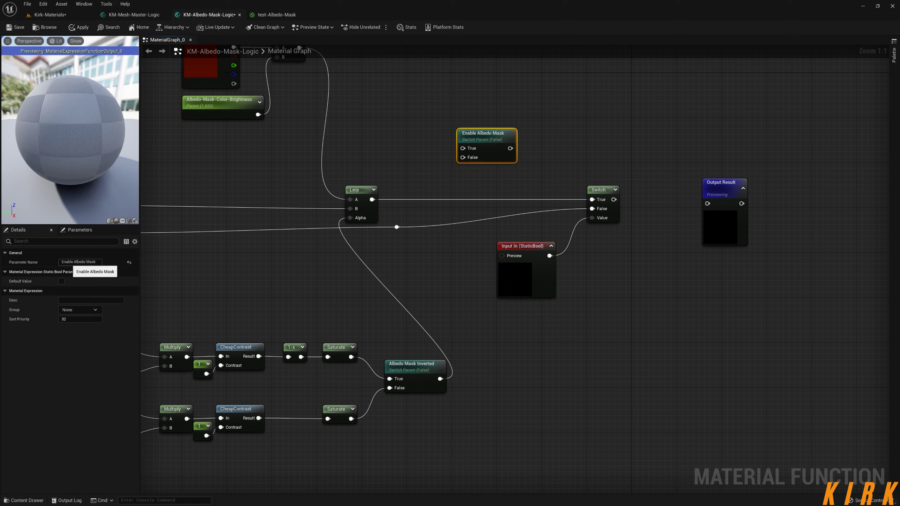
{"action": "left_click", "coordinate": [73, 262]}
{"action": "key", "text": "ctrl+c"}
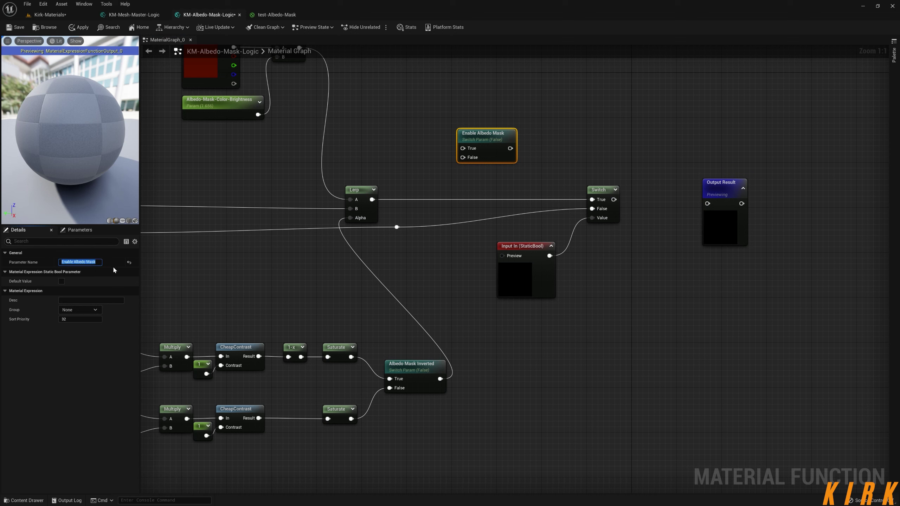
{"action": "left_click", "coordinate": [523, 248]}
{"action": "left_click", "coordinate": [77, 262]}
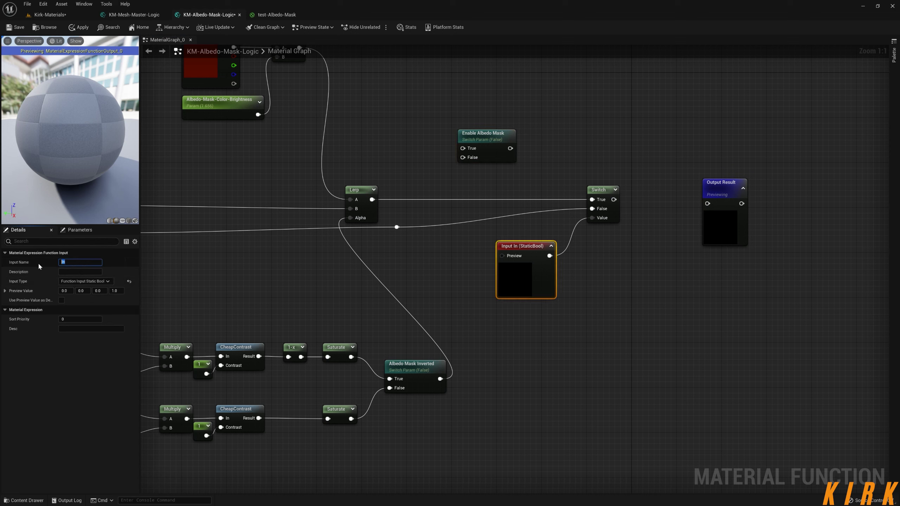
{"action": "key", "text": "ctrl+v"}
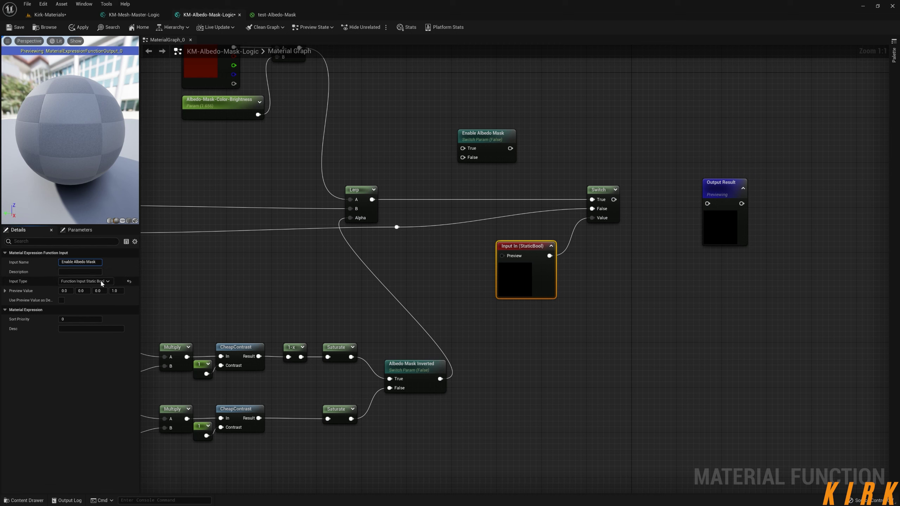
{"action": "left_click", "coordinate": [557, 258]}
{"action": "mouse_move", "coordinate": [558, 258]}
{"action": "left_mouse_down"}
{"action": "mouse_move", "coordinate": [523, 258]}
{"action": "mouse_move", "coordinate": [548, 246]}
{"action": "left_mouse_up"}
{"action": "left_click", "coordinate": [559, 246]}
Step: Connect a new StaticBool node to the Preview pin of the Enable Albedo Mask input and place it beside that input
{"action": "left_click_drag", "start_coordinate": [491, 256], "coordinate": [450, 271]}
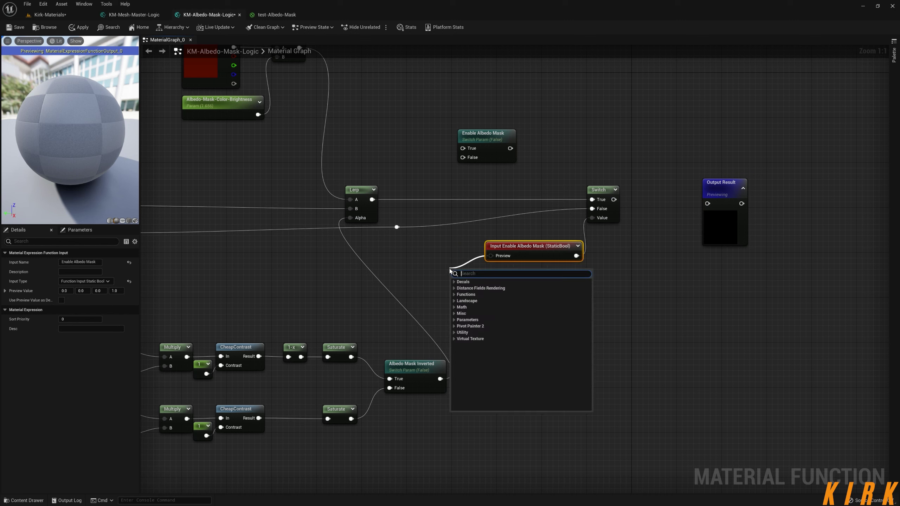
{"action": "type", "text": "boo"}
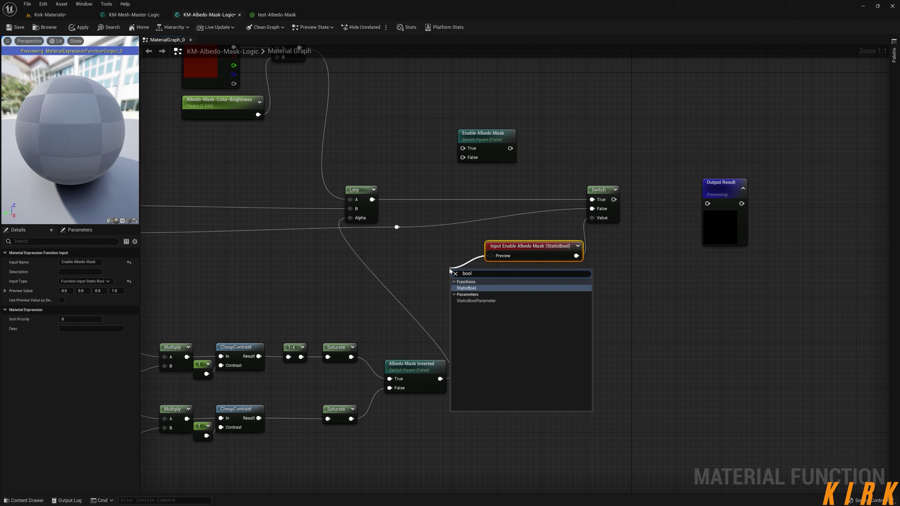
{"action": "type", "text": "l"}
{"action": "left_click", "coordinate": [470, 288]}
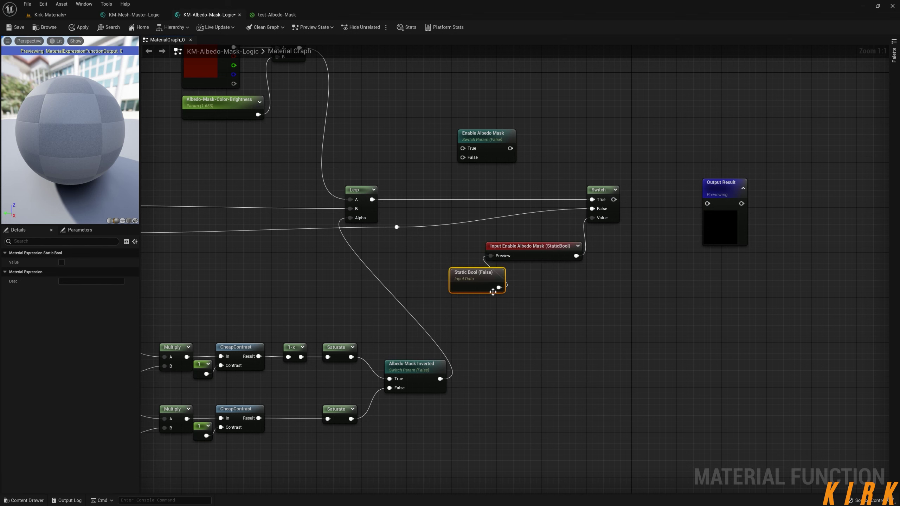
{"action": "left_click_drag", "start_coordinate": [471, 280], "coordinate": [455, 252]}
{"action": "left_click", "coordinate": [569, 288]}
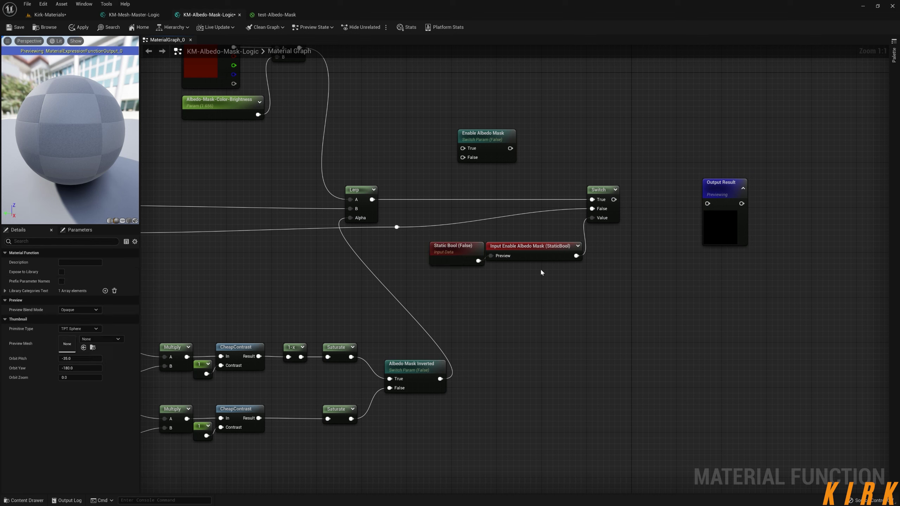
{"action": "left_click", "coordinate": [539, 252]}
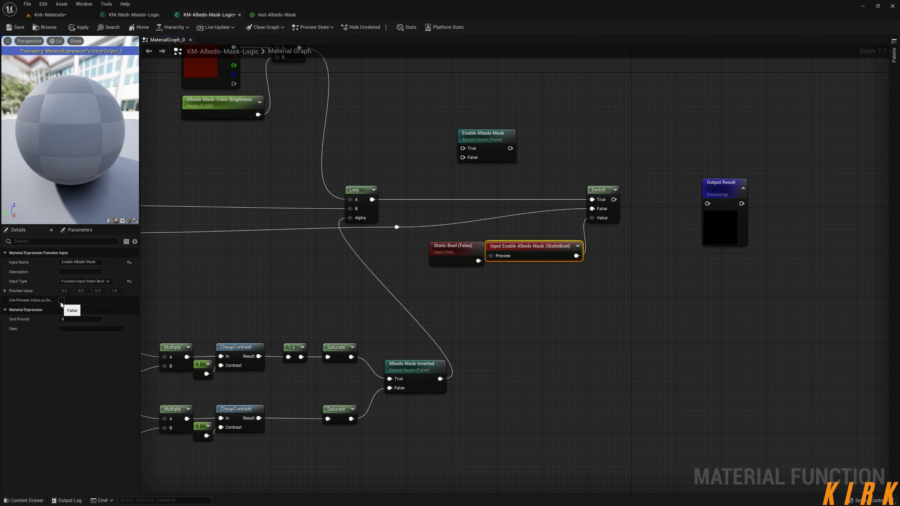
{"action": "left_click", "coordinate": [515, 303]}
{"action": "left_click_drag", "start_coordinate": [459, 245], "coordinate": [453, 245]}
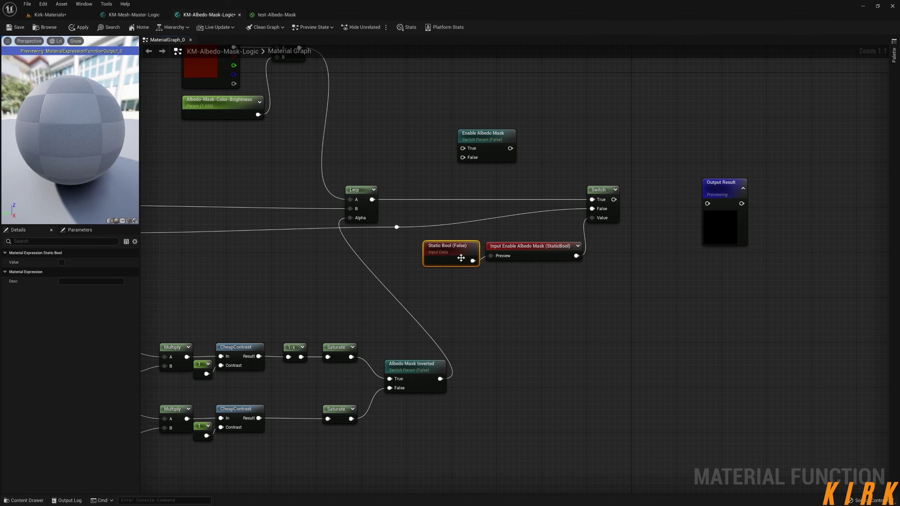
Step: Delete the disconnected Enable Albedo Mask switch parameter above the Switch node
{"action": "right_click_drag", "start_coordinate": [531, 284], "coordinate": [609, 359]}
{"action": "left_click", "coordinate": [527, 296]}
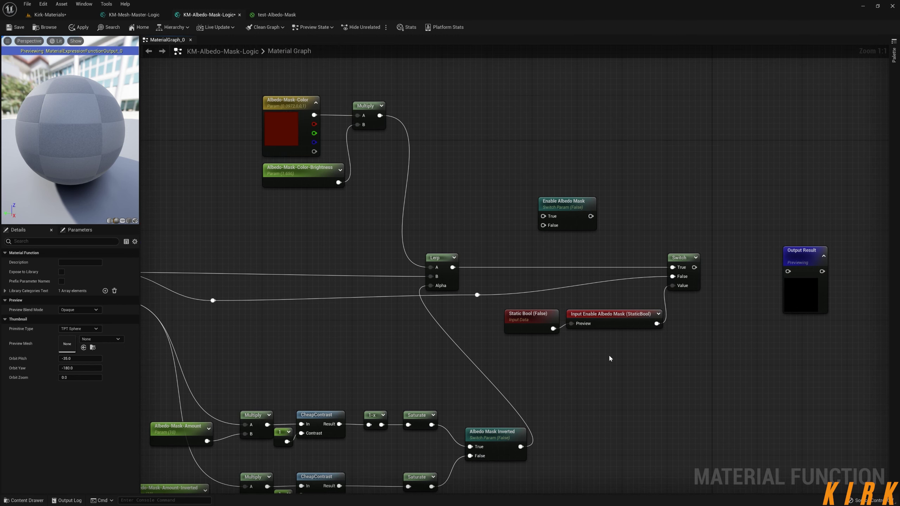
{"action": "left_click_drag", "start_coordinate": [631, 175], "coordinate": [535, 223]}
{"action": "key", "text": "Delete"}
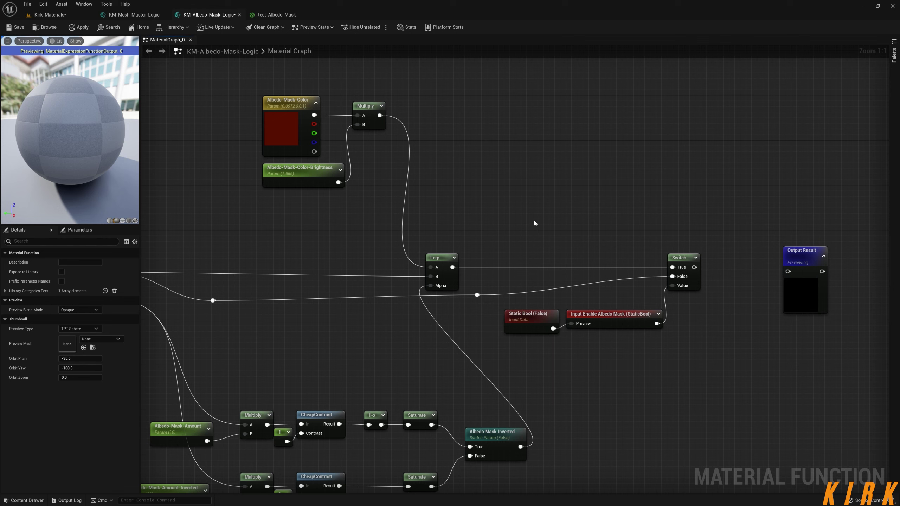
Step: Move the Lerp node and its neighbouring reroute point closer to the Switch
{"action": "left_click_drag", "start_coordinate": [496, 246], "coordinate": [423, 301]}
{"action": "left_click_drag", "start_coordinate": [450, 261], "coordinate": [584, 261]}
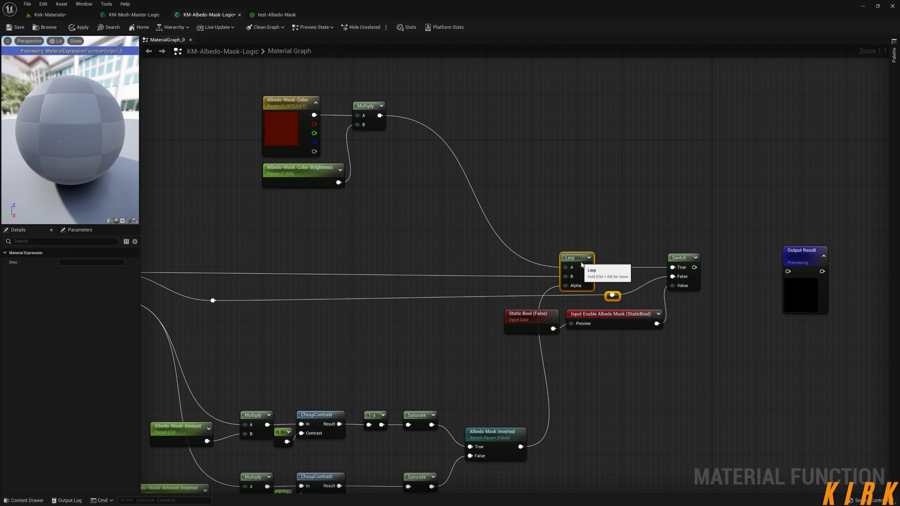
{"action": "left_click", "coordinate": [540, 229]}
Step: Move the colour Multiply and Albedo-Mask-Color-Brightness nodes nearer to the Lerp and shift Albedo-Mask-Color away to leave a gap
{"action": "right_click_drag", "start_coordinate": [379, 79], "coordinate": [529, 134]}
{"action": "left_click_drag", "start_coordinate": [528, 134], "coordinate": [404, 244]}
{"action": "left_click_drag", "start_coordinate": [469, 228], "coordinate": [548, 240]}
{"action": "left_click", "coordinate": [585, 280]}
{"action": "left_click_drag", "start_coordinate": [530, 174], "coordinate": [383, 106]}
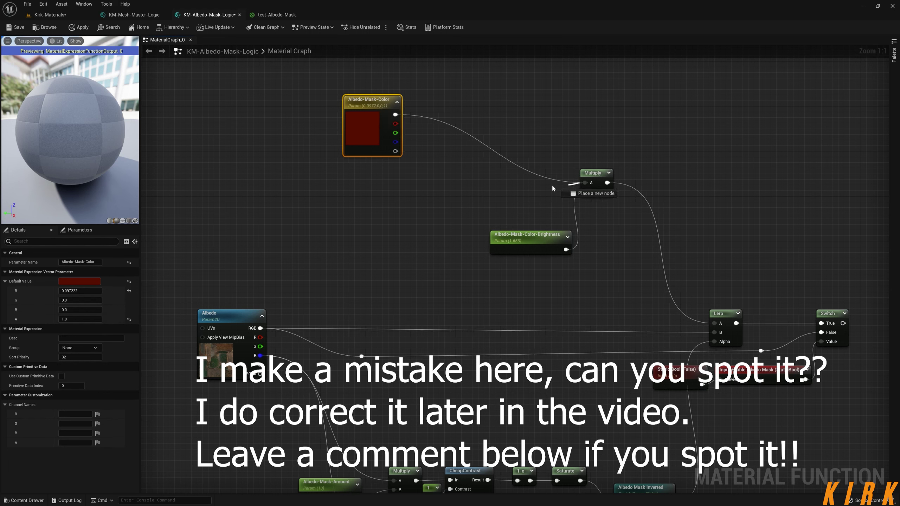
Step: Insert a FunctionInput node between Albedo-Mask-Color and the A input of the colour Multiply
{"action": "right_click", "coordinate": [503, 152]}
{"action": "type", "text": "input"}
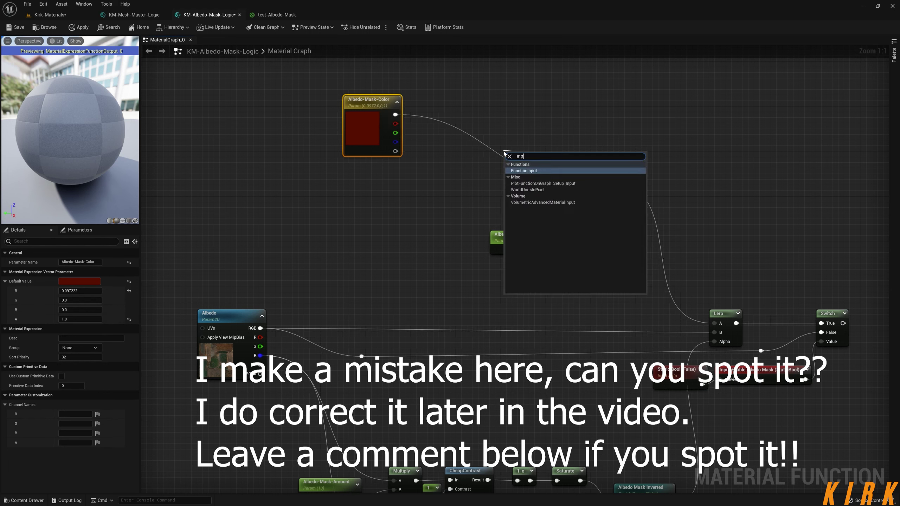
{"action": "key", "text": "Return"}
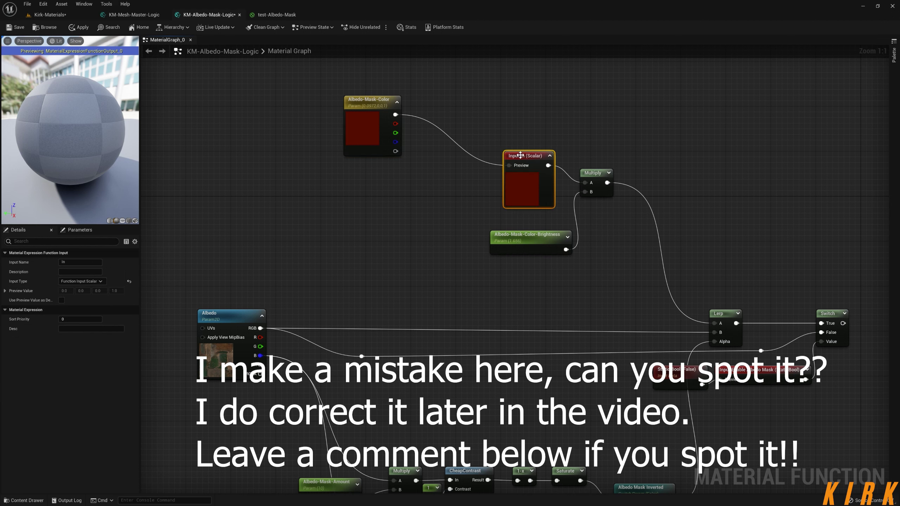
Step: Name the new function input feeding the colour Multiply Albedo-Mask-Color and enable using its preview value as default
{"action": "left_click", "coordinate": [361, 103]}
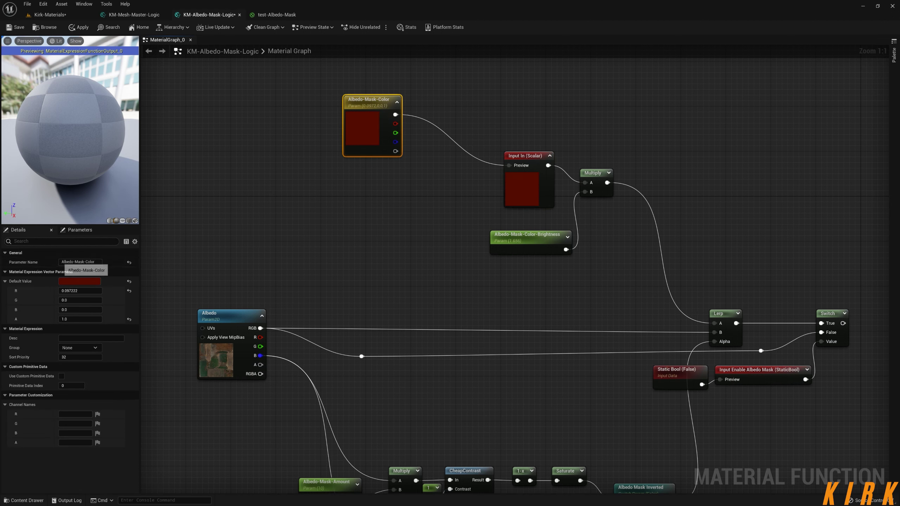
{"action": "left_click_drag", "start_coordinate": [62, 262], "coordinate": [97, 262]}
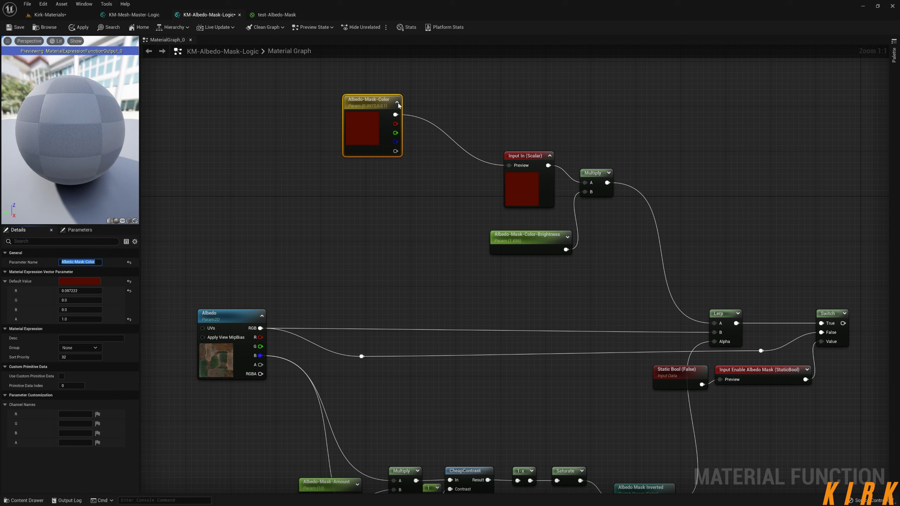
{"action": "left_click", "coordinate": [550, 173]}
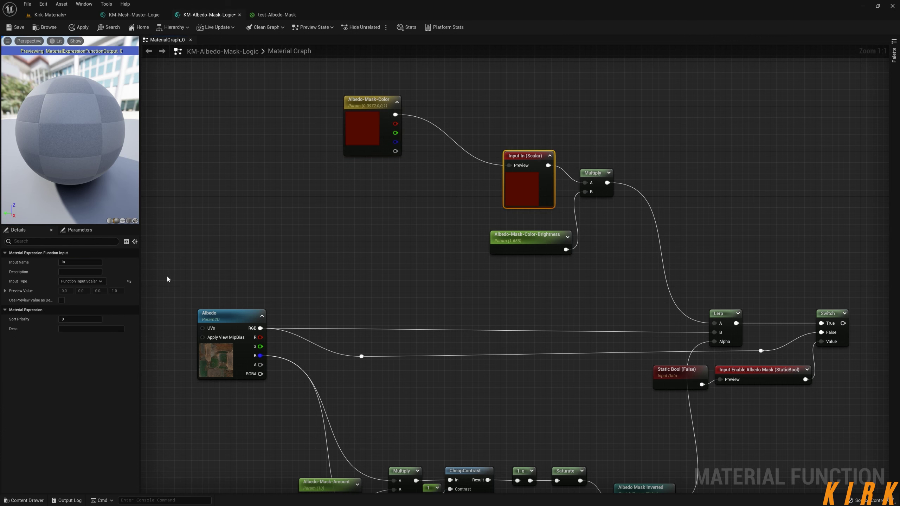
{"action": "left_click", "coordinate": [75, 263]}
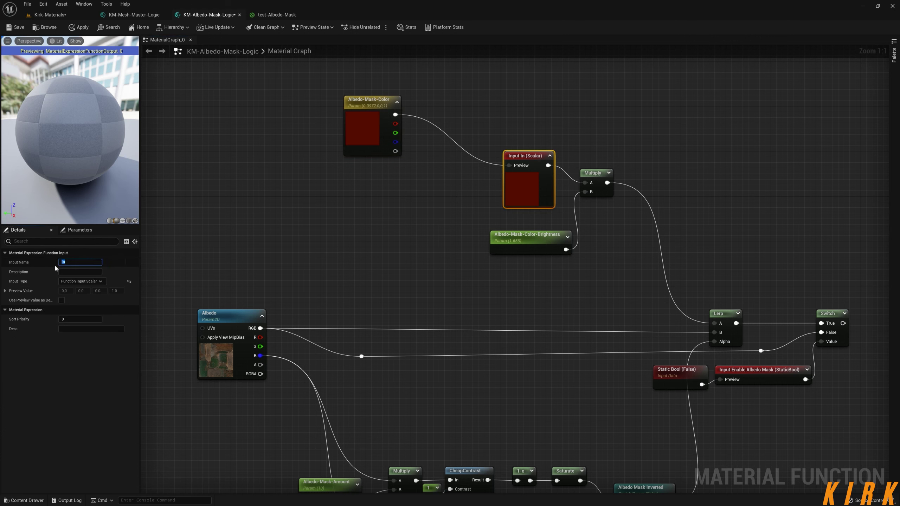
{"action": "type", "text": "Albedo-Mask-Color"}
{"action": "key", "text": "Return"}
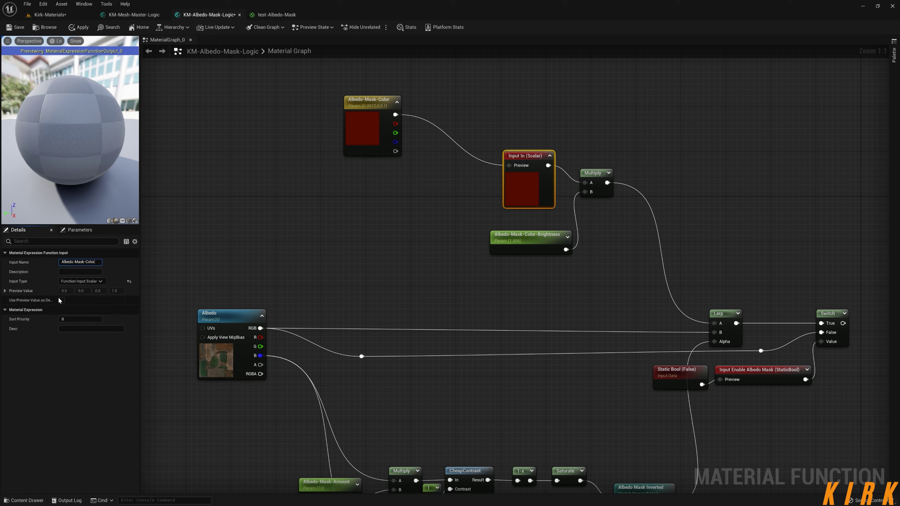
{"action": "left_click", "coordinate": [61, 300]}
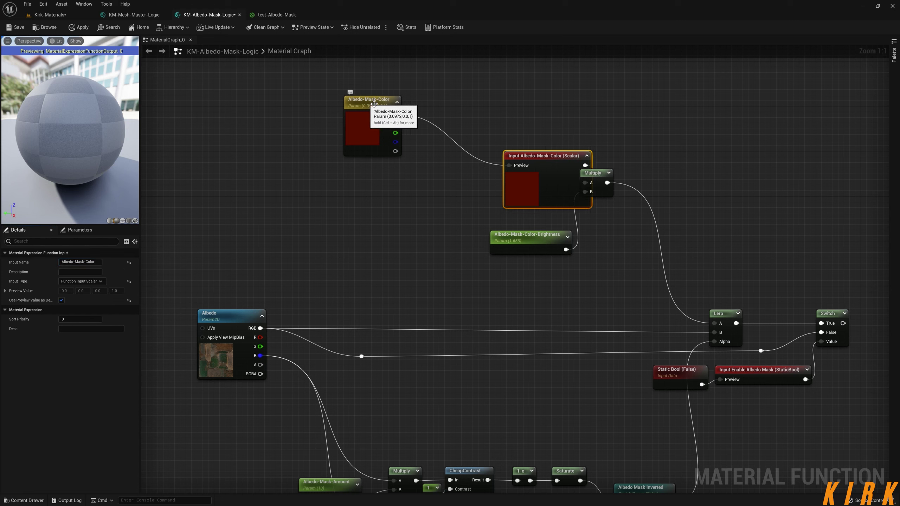
Step: Convert the Albedo-Mask-Color parameter to a constant, then collapse it and its function input and place them side by side
{"action": "left_click_drag", "start_coordinate": [576, 164], "coordinate": [533, 162]}
{"action": "left_click", "coordinate": [539, 150]}
{"action": "right_click", "coordinate": [374, 107]}
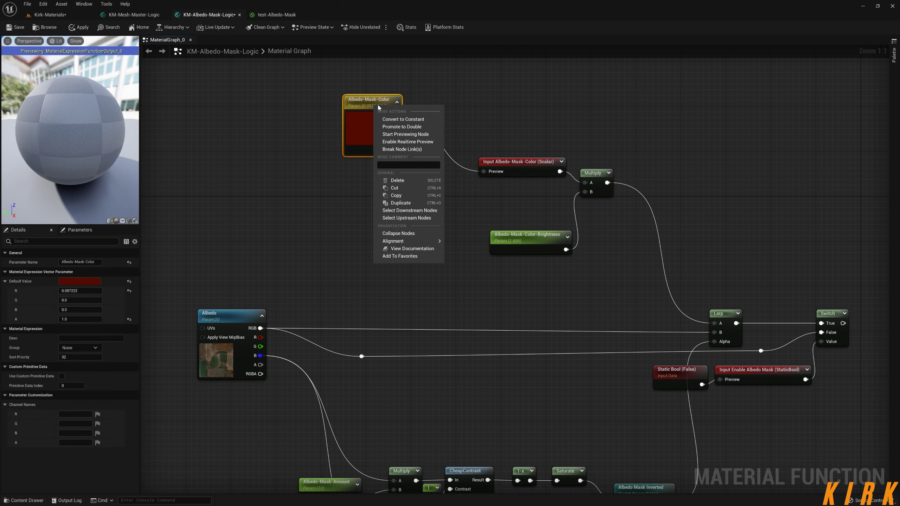
{"action": "left_click", "coordinate": [394, 118]}
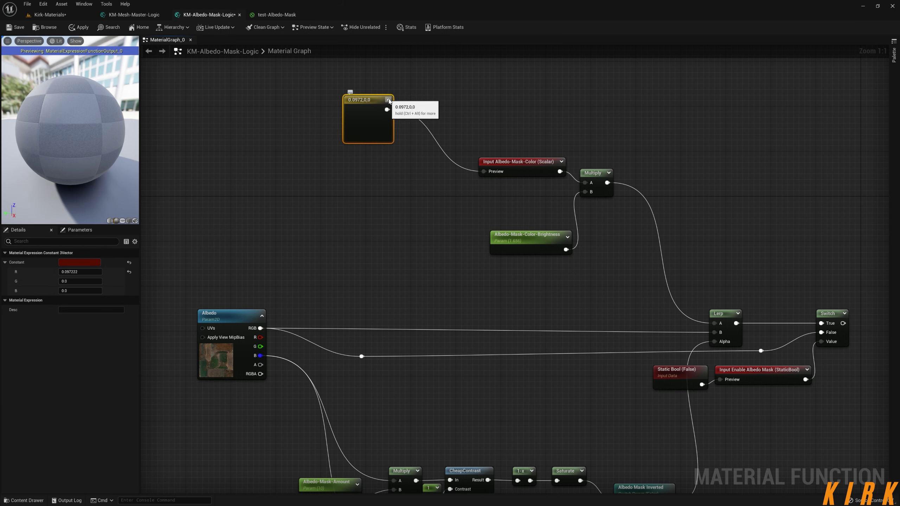
{"action": "left_click", "coordinate": [389, 100]}
{"action": "left_click_drag", "start_coordinate": [359, 101], "coordinate": [457, 161]}
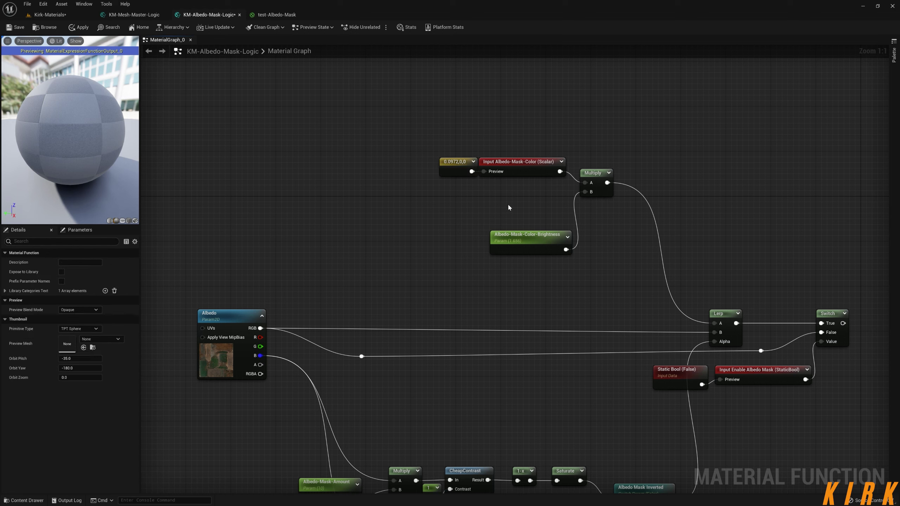
Step: Move Albedo-Mask-Color-Brightness away and insert a FunctionInput node between it and the B input of the colour Multiply
{"action": "left_click_drag", "start_coordinate": [571, 248], "coordinate": [439, 235]}
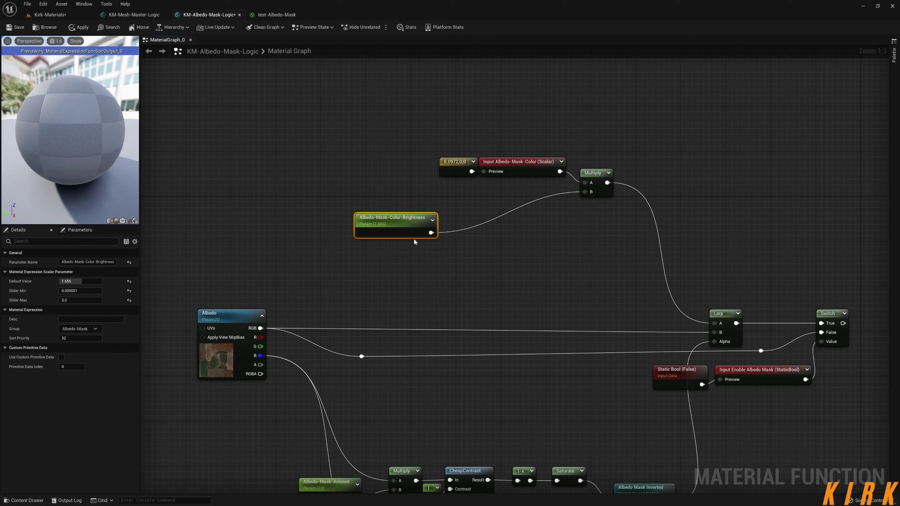
{"action": "left_click_drag", "start_coordinate": [589, 195], "coordinate": [528, 230]}
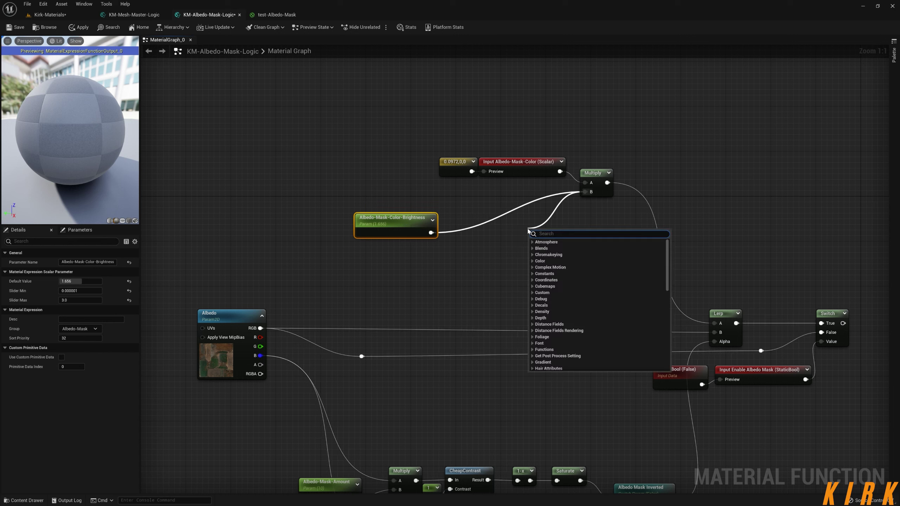
{"action": "type", "text": "clamp"}
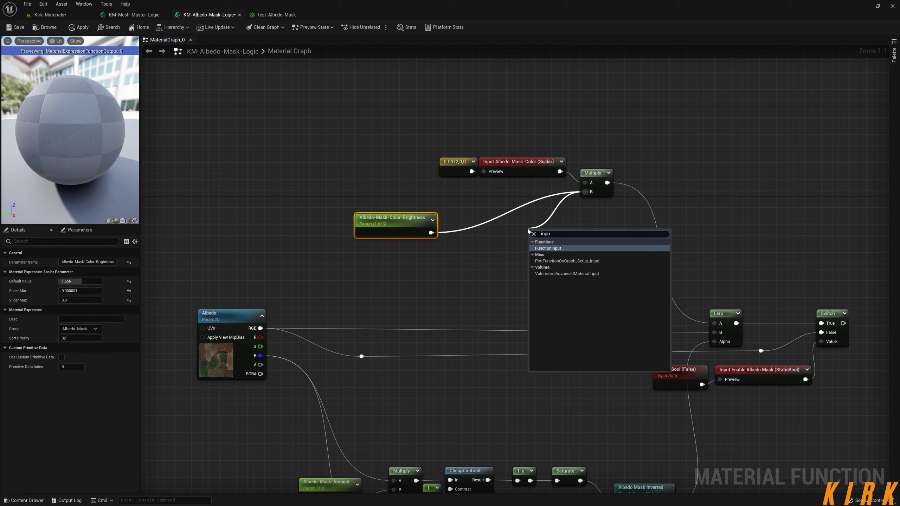
{"action": "key", "text": "Escape"}
{"action": "left_click_drag", "start_coordinate": [528, 231], "coordinate": [539, 223]}
Step: Name the new function input Albedo-Mask-Color-Brightness, collapse its preview and shift it clear of the Multiply
{"action": "left_click", "coordinate": [373, 235]}
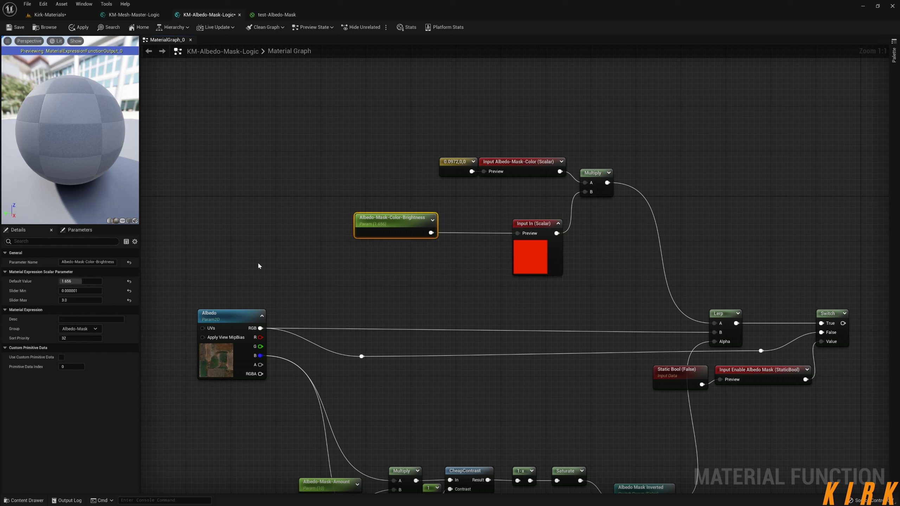
{"action": "left_click", "coordinate": [61, 261]}
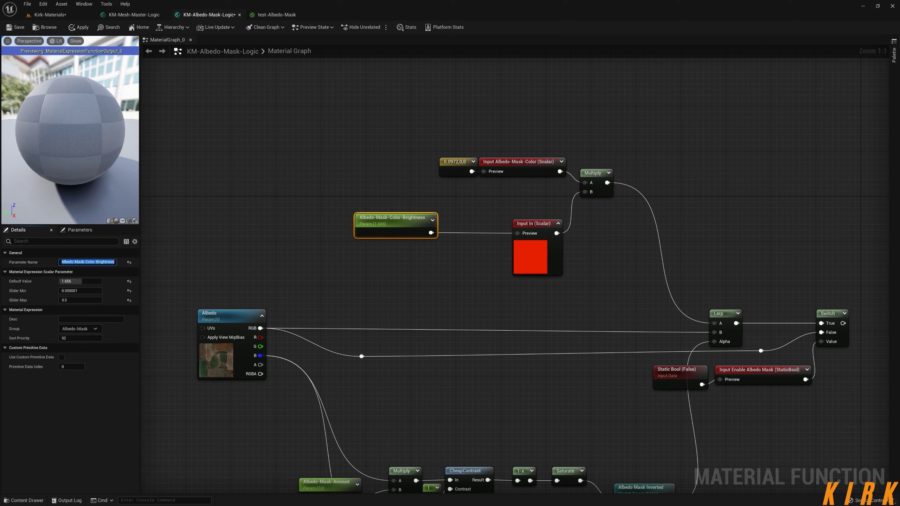
{"action": "left_click", "coordinate": [515, 233]}
{"action": "left_click", "coordinate": [63, 262]}
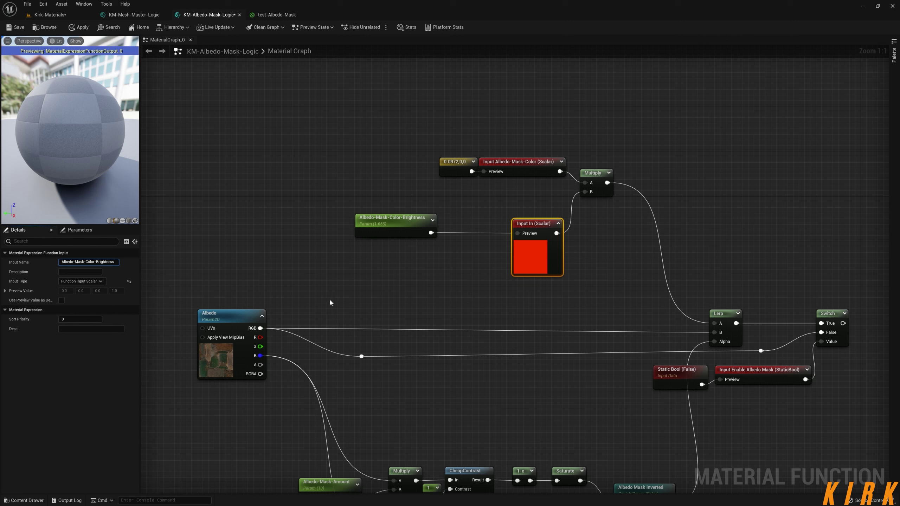
{"action": "left_click", "coordinate": [419, 284]}
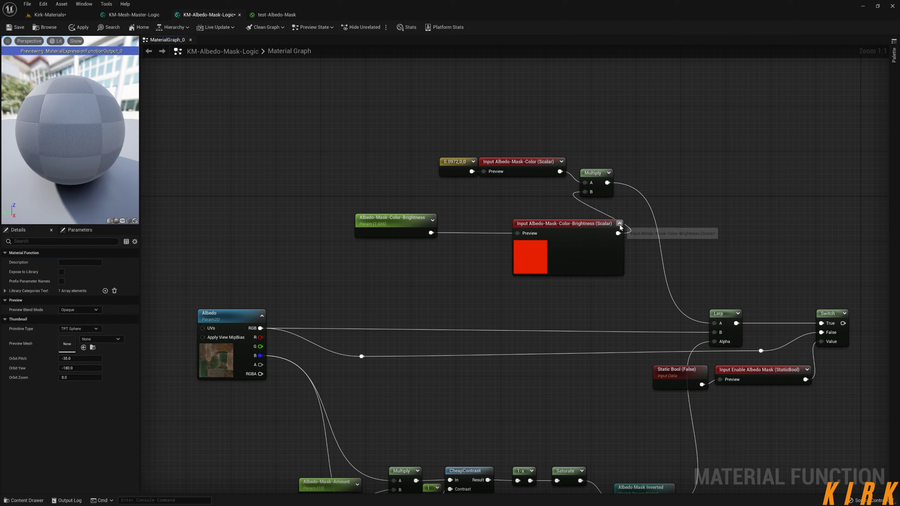
{"action": "left_click_drag", "start_coordinate": [587, 230], "coordinate": [536, 230]}
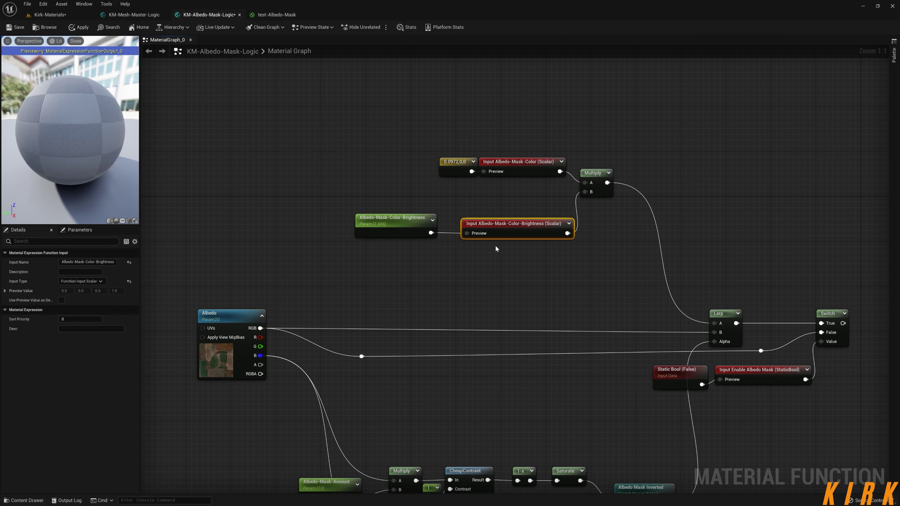
Step: Convert the Albedo-Mask-Color-Brightness parameter to a constant and place it beside its function input
{"action": "scroll", "coordinate": [545, 281], "scroll_direction": "down", "scroll_amount": 5}
{"action": "scroll", "coordinate": [541, 312], "scroll_direction": "up", "scroll_amount": 3}
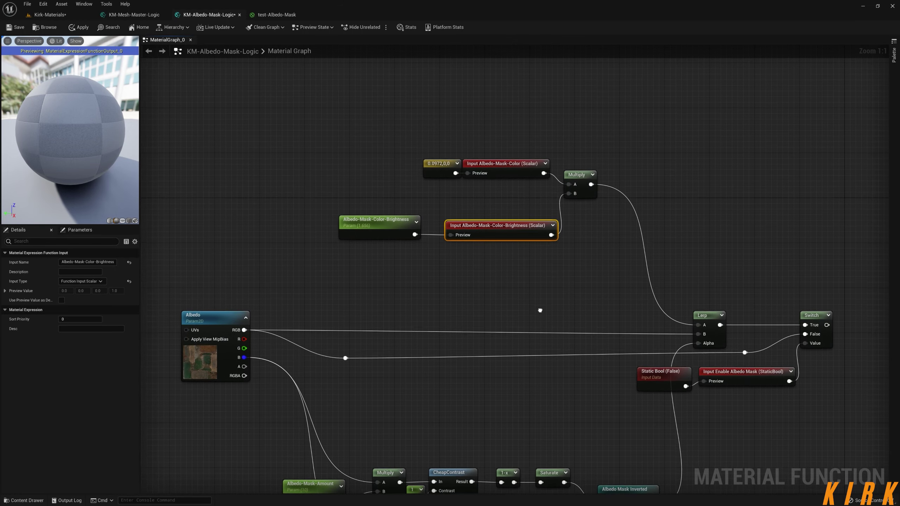
{"action": "scroll", "coordinate": [510, 254], "scroll_direction": "up", "scroll_amount": 2}
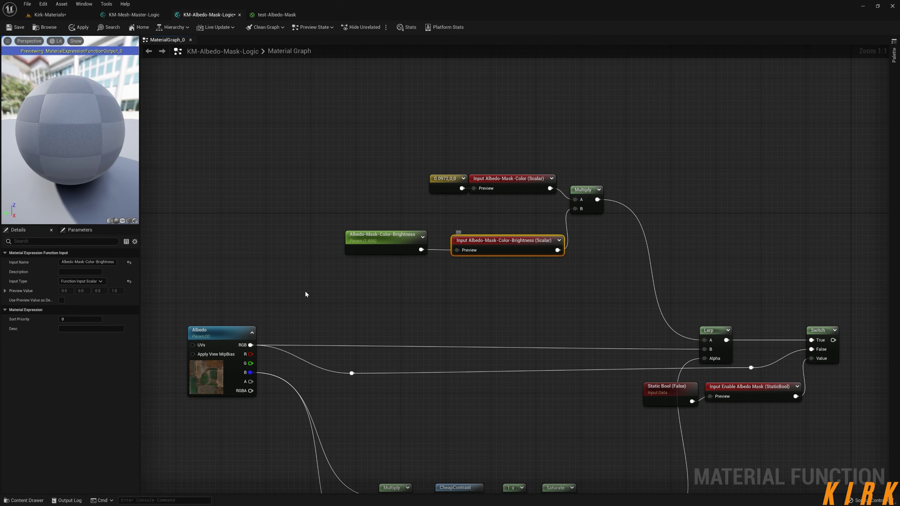
{"action": "left_click", "coordinate": [407, 300]}
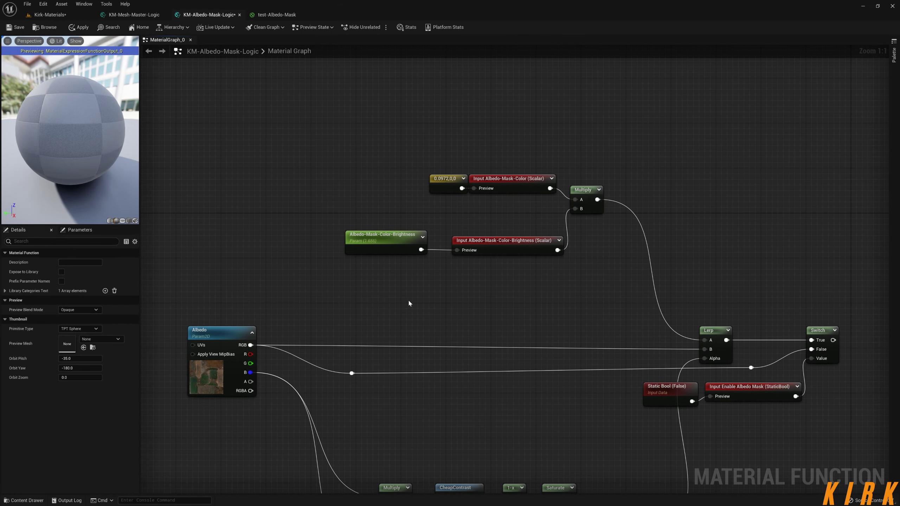
{"action": "right_click", "coordinate": [403, 244]}
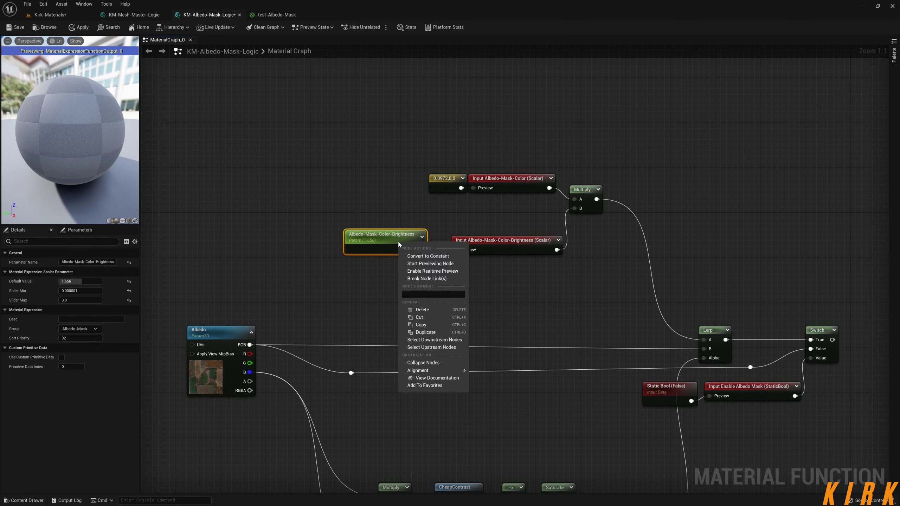
{"action": "left_click", "coordinate": [430, 258]}
{"action": "left_click_drag", "start_coordinate": [365, 235], "coordinate": [439, 240]}
Step: Stack the brightness nodes beneath the colour nodes and move the whole group with its Multiply next to the Lerp
{"action": "left_click_drag", "start_coordinate": [475, 268], "coordinate": [420, 245]}
{"action": "left_click_drag", "start_coordinate": [509, 241], "coordinate": [506, 206]}
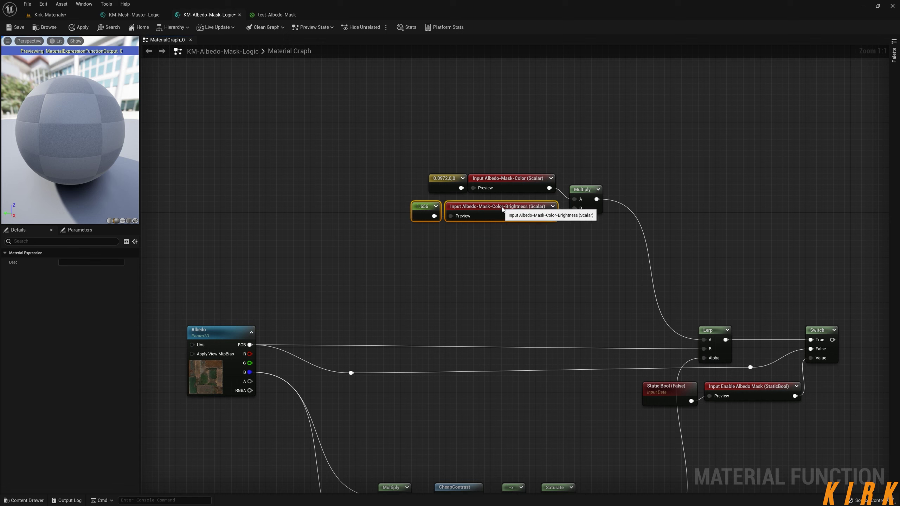
{"action": "left_click_drag", "start_coordinate": [588, 186], "coordinate": [585, 187]}
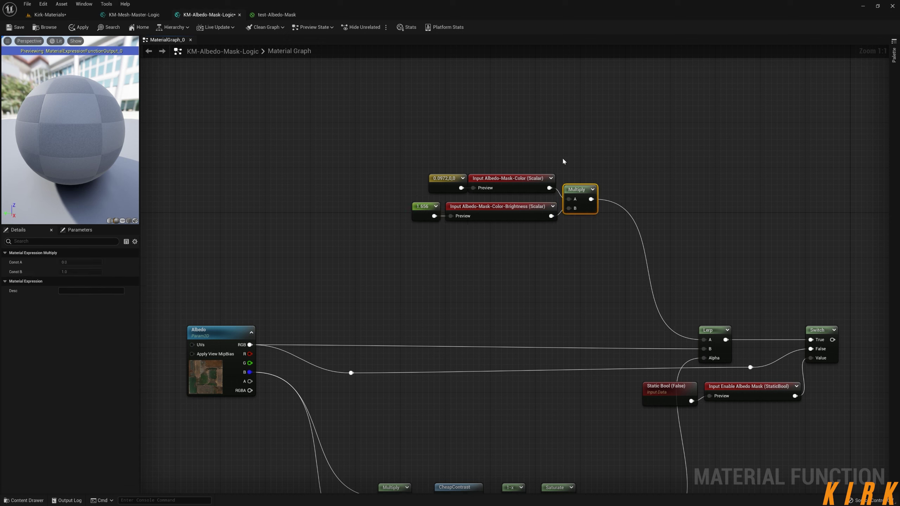
{"action": "left_click_drag", "start_coordinate": [591, 147], "coordinate": [380, 249]}
{"action": "left_click_drag", "start_coordinate": [473, 212], "coordinate": [564, 319]}
{"action": "left_click", "coordinate": [681, 244]}
Step: Duplicate the Switch, Enable Albedo Mask input and Static Bool nodes into the free area beyond Albedo Mask Inverted
{"action": "right_click_drag", "start_coordinate": [681, 244], "coordinate": [673, 142]}
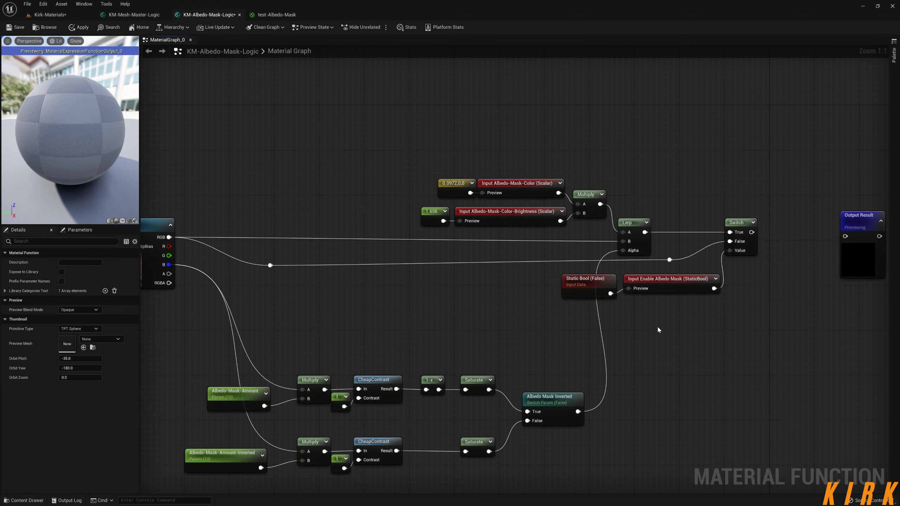
{"action": "right_click_drag", "start_coordinate": [678, 346], "coordinate": [652, 305]}
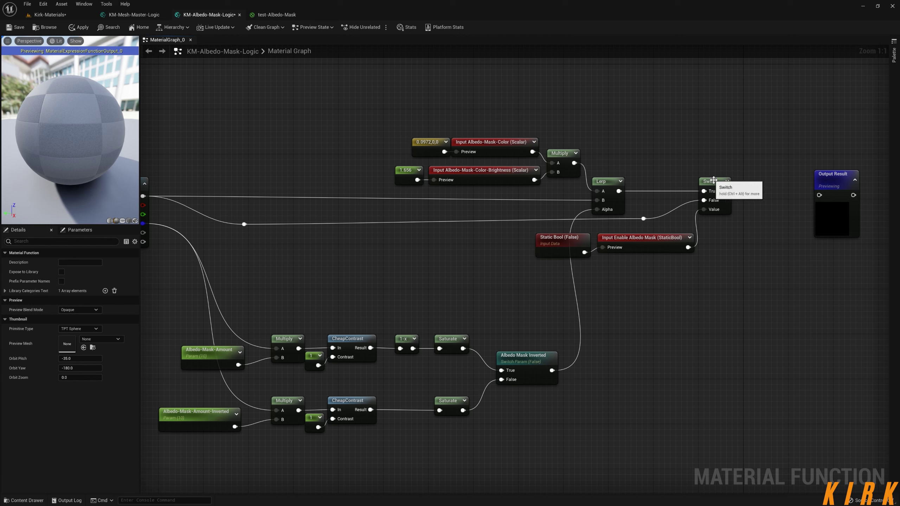
{"action": "left_click", "coordinate": [713, 200]}
{"action": "left_click", "coordinate": [656, 244], "text": "ctrl"}
{"action": "left_click", "coordinate": [547, 241], "text": "ctrl"}
{"action": "right_click_drag", "start_coordinate": [666, 388], "coordinate": [654, 312]}
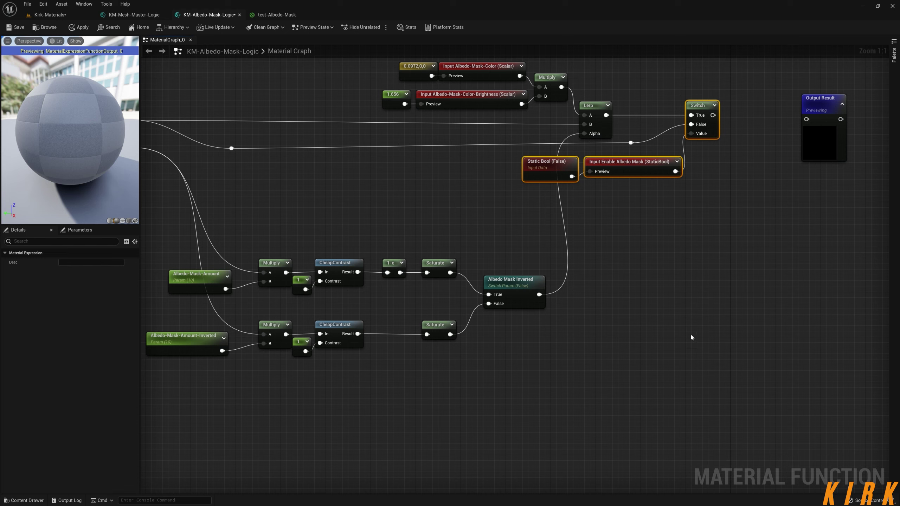
{"action": "key", "text": "ctrl+v"}
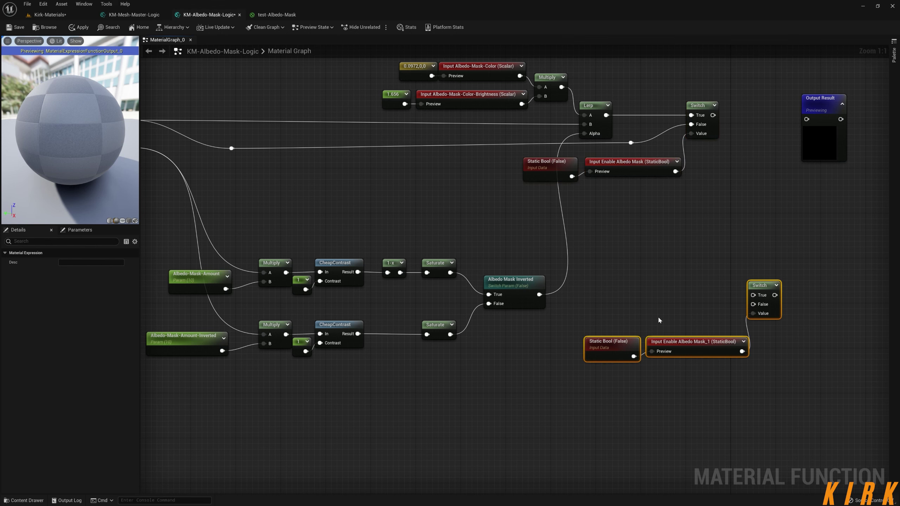
{"action": "left_click", "coordinate": [677, 287]}
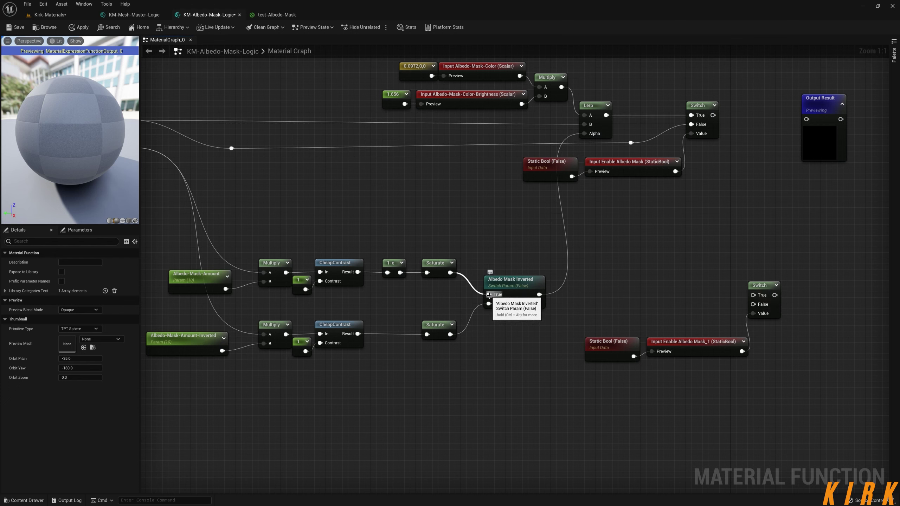
Step: Transfer the True and False connections of Albedo Mask Inverted to the duplicated Switch node
{"action": "left_click_drag", "start_coordinate": [489, 294], "coordinate": [755, 297], "text": "ctrl"}
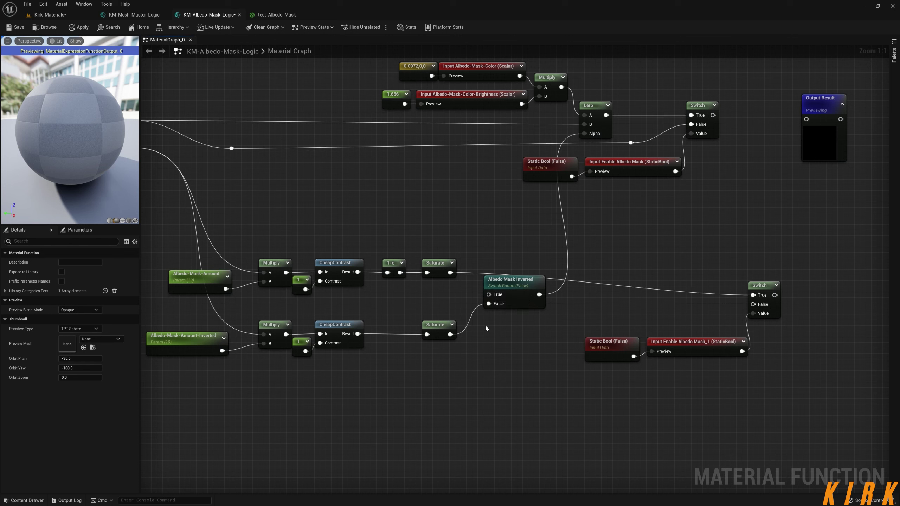
{"action": "left_click_drag", "start_coordinate": [489, 304], "coordinate": [754, 304], "text": "ctrl"}
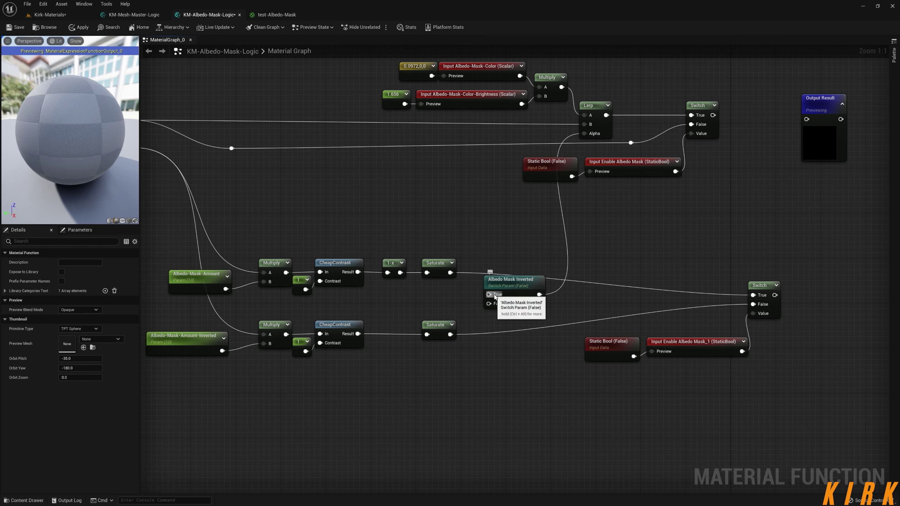
Step: Rename the duplicated static bool function input as Albedo Mask Inverted, copying the name from the old switch parameter
{"action": "right_click_drag", "start_coordinate": [359, 213], "coordinate": [555, 245]}
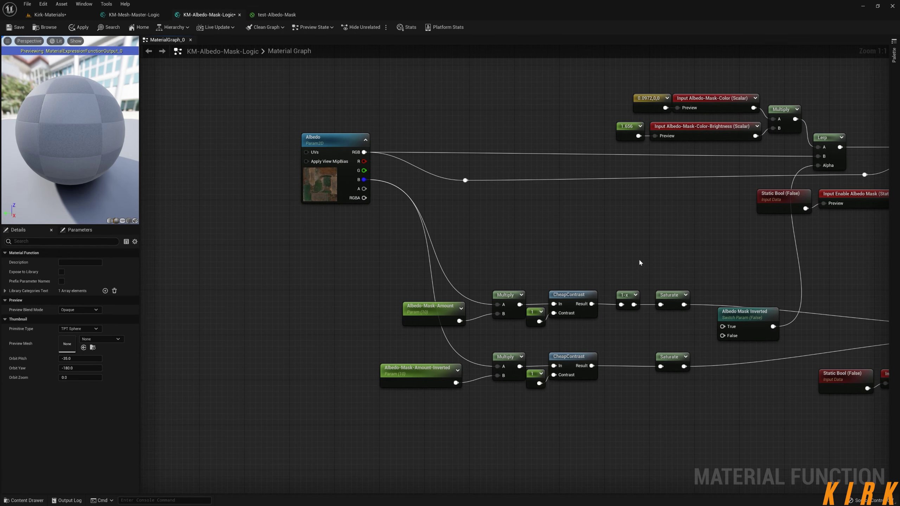
{"action": "right_click_drag", "start_coordinate": [640, 262], "coordinate": [478, 214]}
{"action": "right_click_drag", "start_coordinate": [654, 276], "coordinate": [623, 237]}
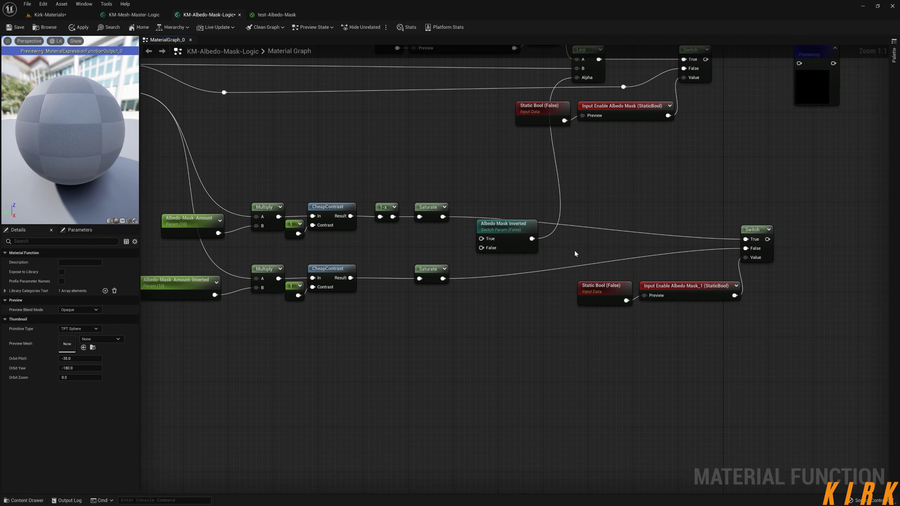
{"action": "left_click", "coordinate": [507, 250]}
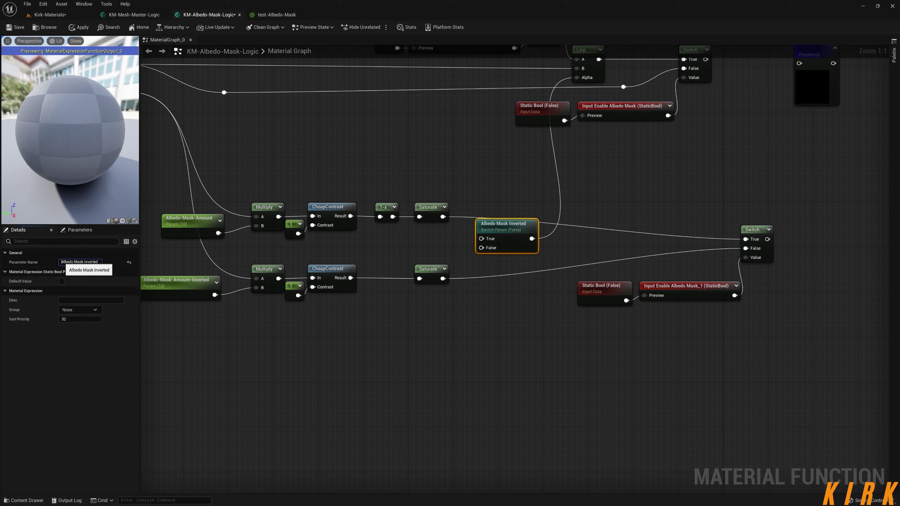
{"action": "left_click", "coordinate": [61, 262]}
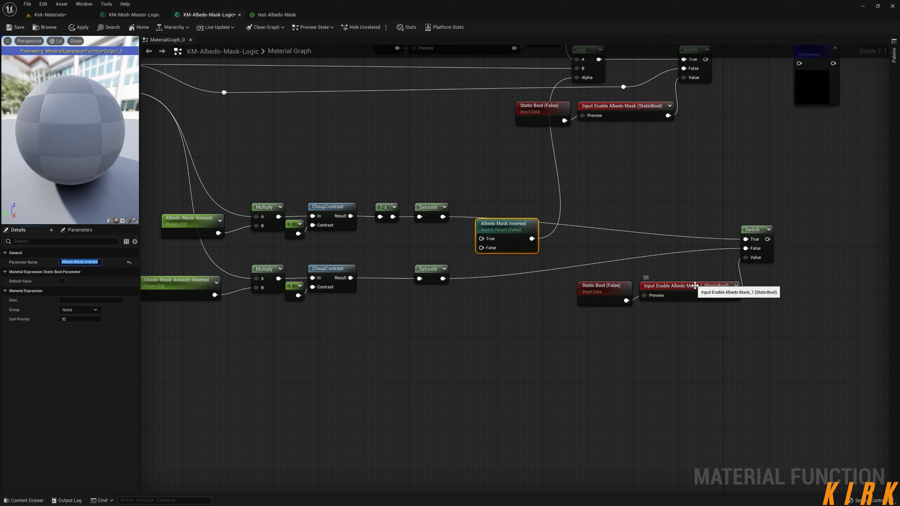
{"action": "left_click", "coordinate": [682, 286]}
{"action": "left_click", "coordinate": [81, 262]}
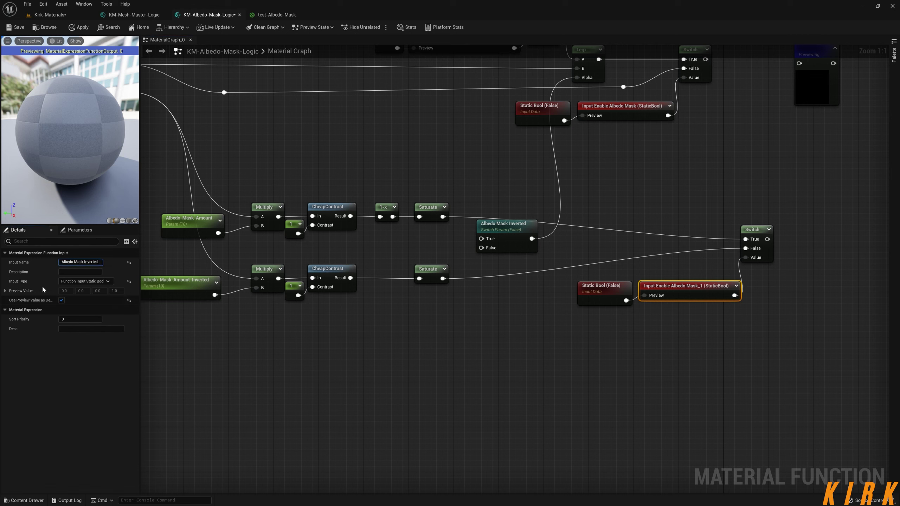
{"action": "left_click", "coordinate": [636, 293]}
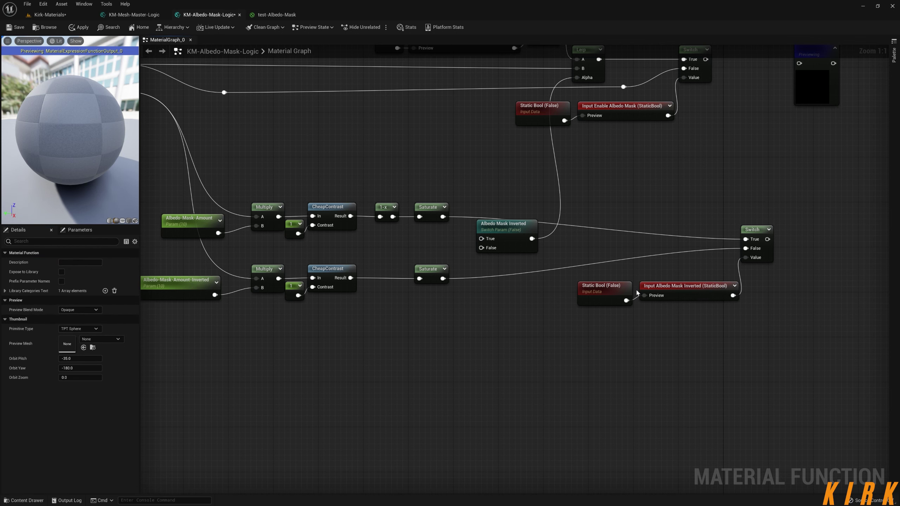
Step: Delete the old Albedo Mask Inverted switch parameter and connect the new Switch's output to the Lerp's Alpha
{"action": "left_click", "coordinate": [516, 233]}
{"action": "key", "text": "Delete"}
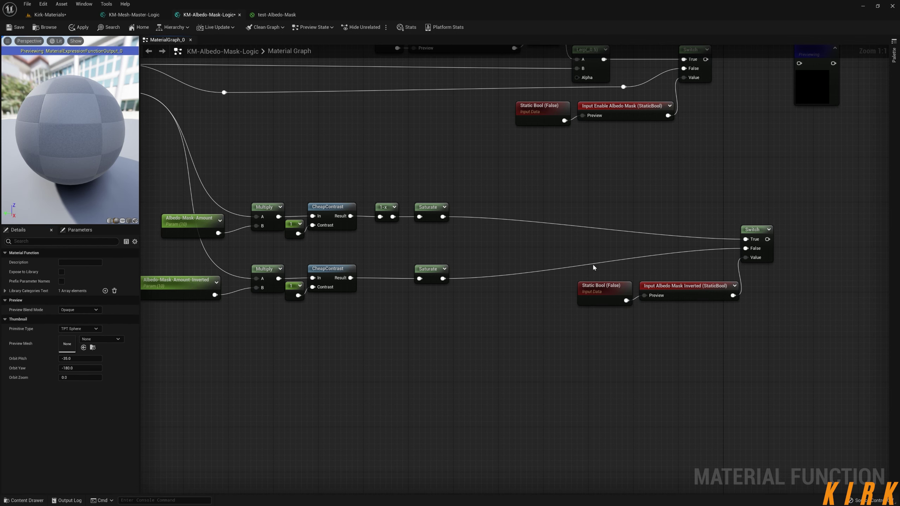
{"action": "right_click_drag", "start_coordinate": [594, 267], "coordinate": [521, 262]}
{"action": "right_click_drag", "start_coordinate": [400, 272], "coordinate": [481, 269]}
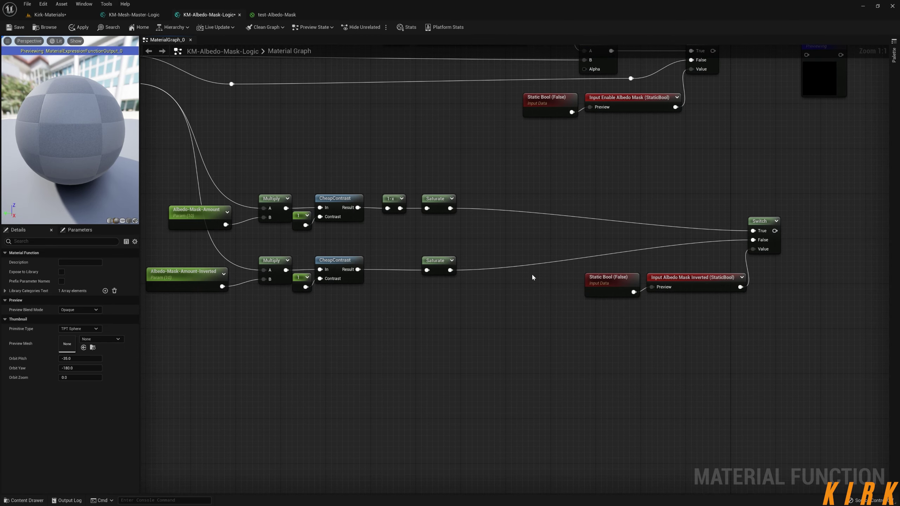
{"action": "right_click_drag", "start_coordinate": [675, 205], "coordinate": [480, 264]}
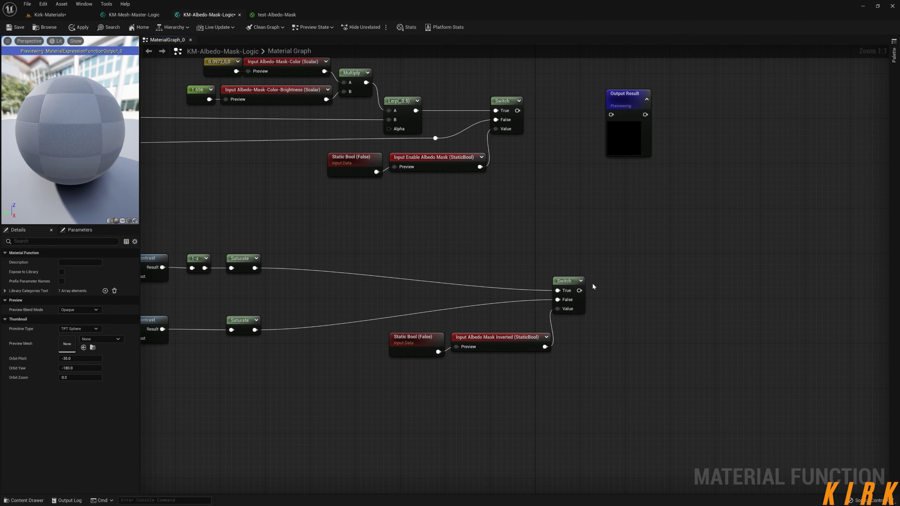
{"action": "left_click_drag", "start_coordinate": [580, 291], "coordinate": [389, 129]}
Step: Straighten the Albedo RGB bypass wire by moving its first reroute node level with the second one
{"action": "right_click_drag", "start_coordinate": [414, 280], "coordinate": [663, 280]}
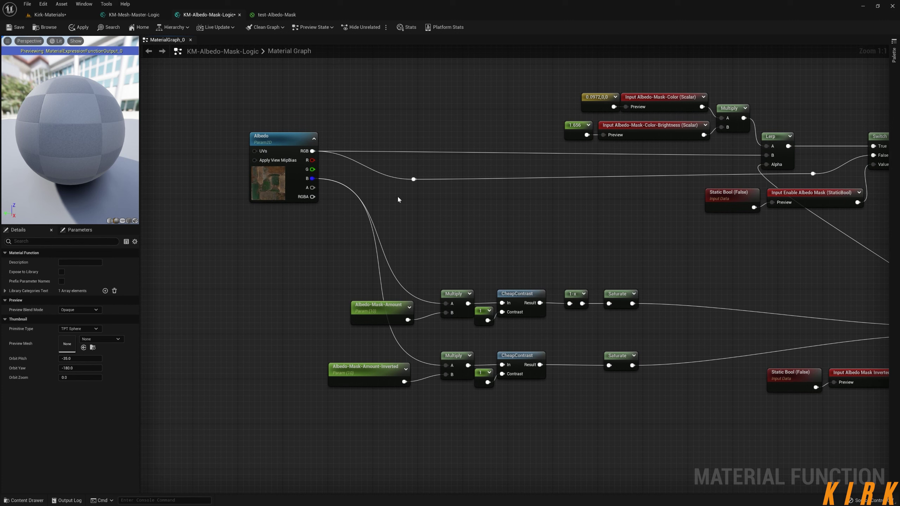
{"action": "left_click_drag", "start_coordinate": [407, 184], "coordinate": [482, 182]}
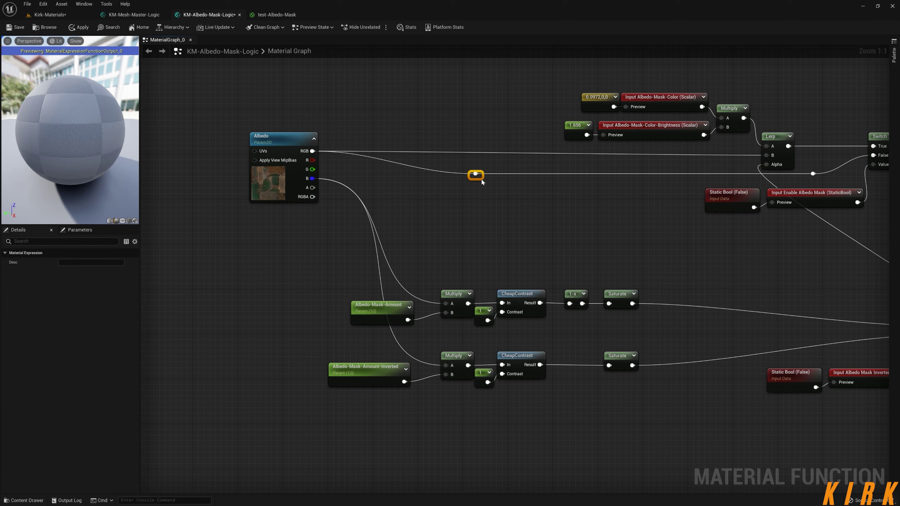
{"action": "left_click", "coordinate": [536, 216]}
Step: Close up the 1-x and Saturate nodes behind CheapContrast and move both mask rows up toward the Albedo texture
{"action": "right_click_drag", "start_coordinate": [536, 216], "coordinate": [544, 277]}
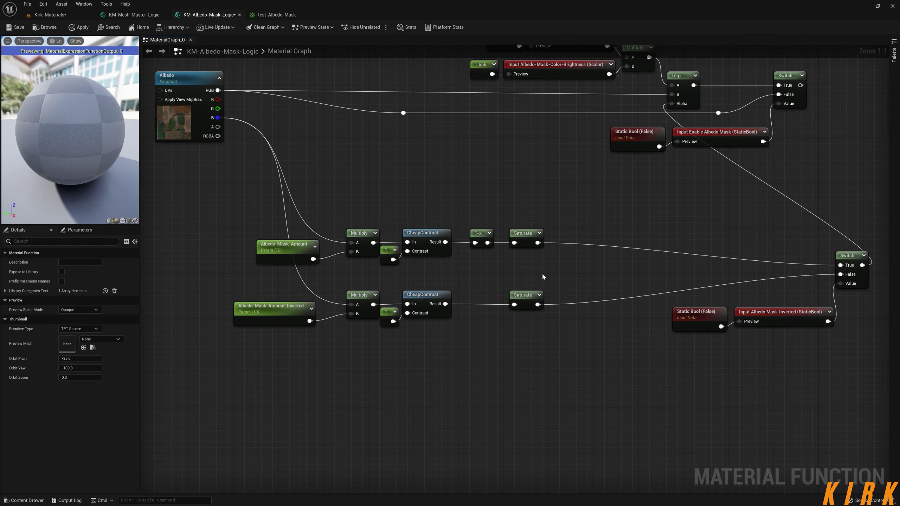
{"action": "mouse_move", "coordinate": [556, 201]}
{"action": "left_mouse_down"}
{"action": "mouse_move", "coordinate": [528, 297]}
{"action": "mouse_move", "coordinate": [513, 295]}
{"action": "mouse_move", "coordinate": [520, 268]}
{"action": "mouse_move", "coordinate": [488, 323]}
{"action": "mouse_move", "coordinate": [500, 302]}
{"action": "left_mouse_up"}
{"action": "left_click", "coordinate": [545, 283]}
{"action": "left_click_drag", "start_coordinate": [563, 191], "coordinate": [354, 350]}
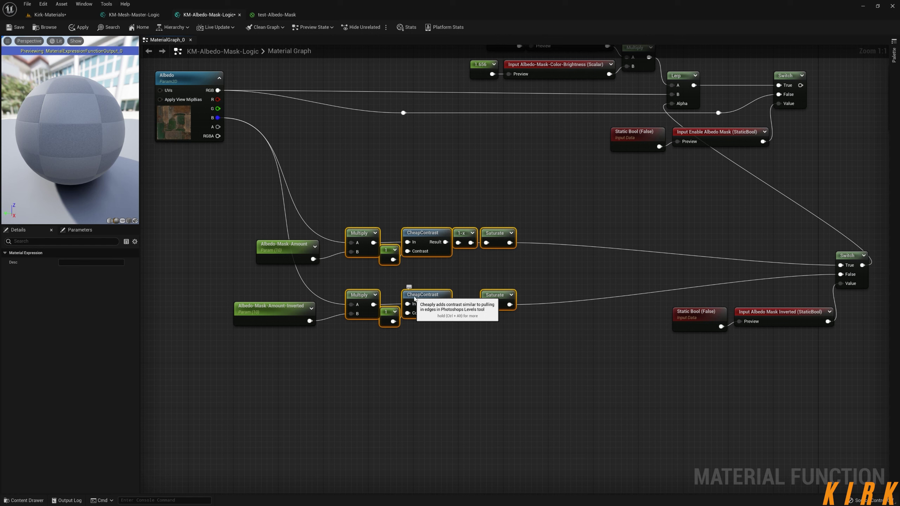
{"action": "left_click_drag", "start_coordinate": [414, 299], "coordinate": [319, 223]}
Step: Move the Albedo-Mask-Amount and Albedo-Mask-Amount-Inverted parameters to the far side of Albedo, level with their Multiply nodes
{"action": "left_click_drag", "start_coordinate": [203, 265], "coordinate": [308, 322]}
{"action": "left_click_drag", "start_coordinate": [208, 258], "coordinate": [309, 321]}
{"action": "left_click_drag", "start_coordinate": [309, 319], "coordinate": [344, 232]}
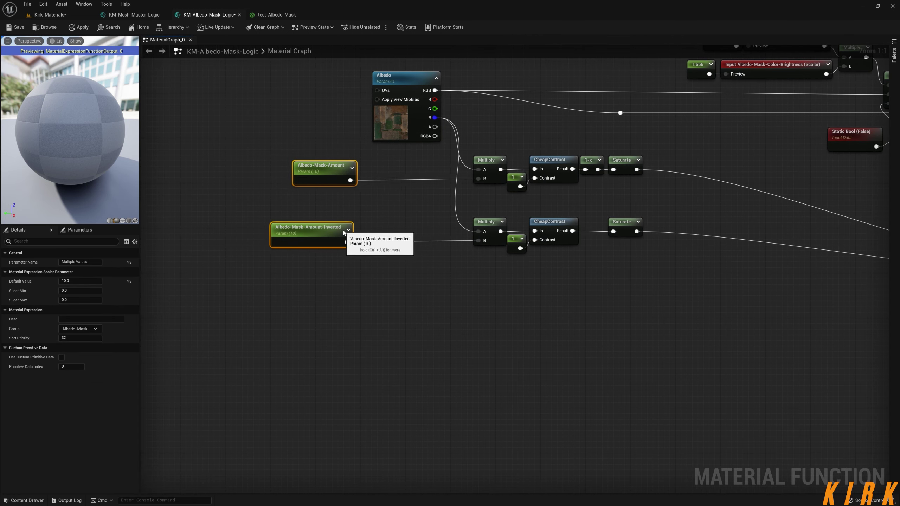
Step: Bring the mask Switch and its Albedo Mask Inverted nodes next to the Saturate nodes, aligning the Switch with the upper row
{"action": "left_click", "coordinate": [716, 301]}
{"action": "right_click_drag", "start_coordinate": [715, 301], "coordinate": [335, 298]}
{"action": "left_click_drag", "start_coordinate": [721, 247], "coordinate": [553, 323]}
{"action": "left_click_drag", "start_coordinate": [616, 313], "coordinate": [211, 203]}
{"action": "left_click", "coordinate": [269, 221]}
{"action": "left_click_drag", "start_coordinate": [268, 204], "coordinate": [221, 301]}
{"action": "left_click", "coordinate": [363, 144]}
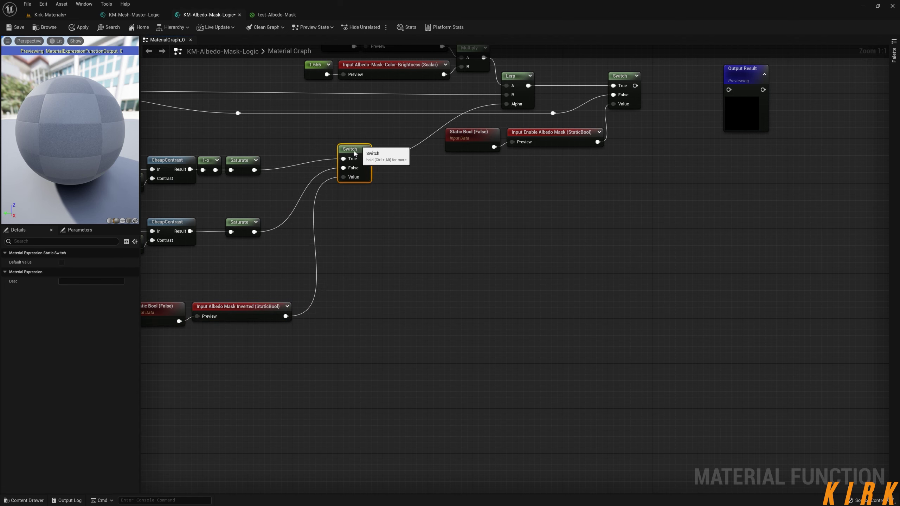
{"action": "left_click_drag", "start_coordinate": [364, 146], "coordinate": [312, 157]}
{"action": "left_click", "coordinate": [331, 233]}
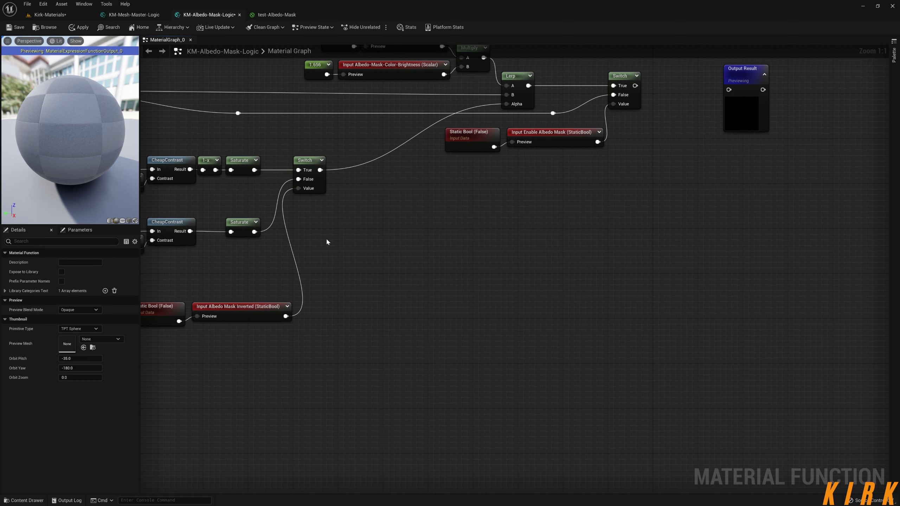
Step: Place the Static Bool and Albedo Mask Inverted input beneath the lower row and add a reroute node on their wire to the Switch
{"action": "right_click_drag", "start_coordinate": [331, 232], "coordinate": [523, 235]}
{"action": "left_click_drag", "start_coordinate": [441, 268], "coordinate": [351, 321]}
{"action": "left_click_drag", "start_coordinate": [440, 291], "coordinate": [400, 245]}
{"action": "left_click", "coordinate": [497, 245]}
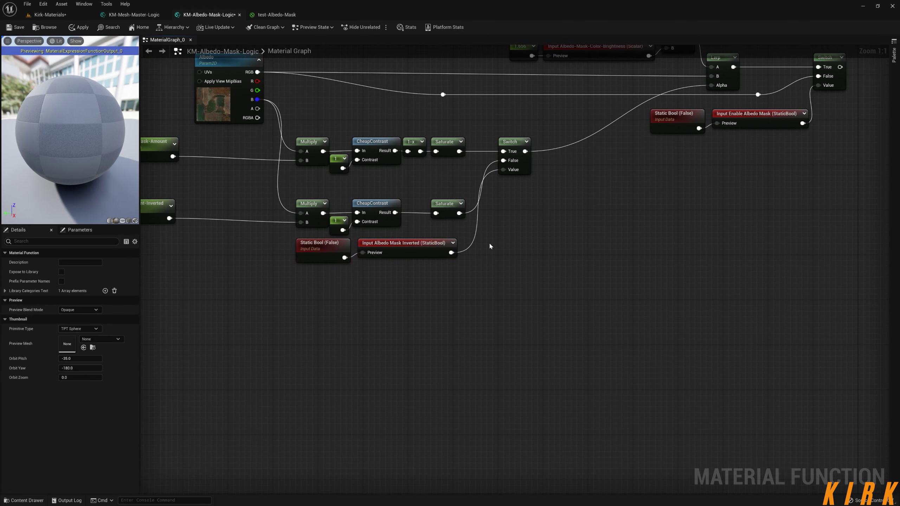
{"action": "double_click", "coordinate": [468, 245]}
{"action": "left_click_drag", "start_coordinate": [468, 245], "coordinate": [502, 234]}
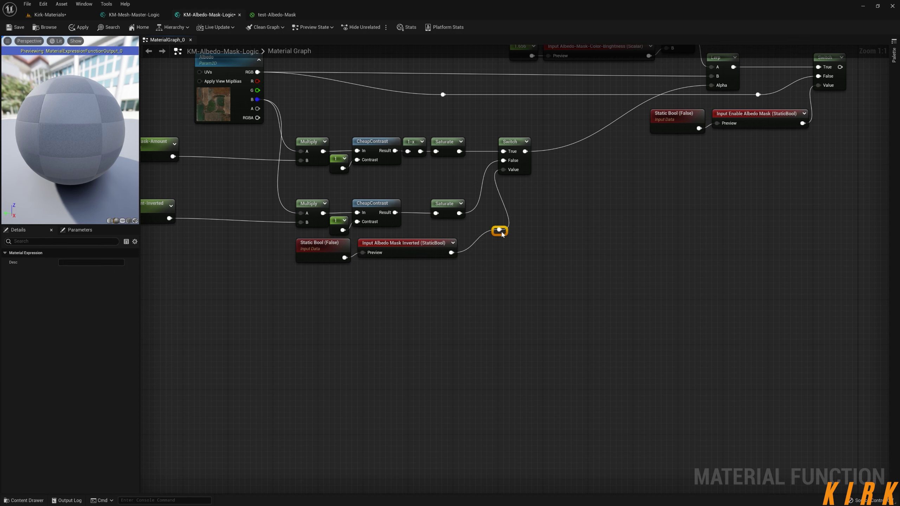
{"action": "left_click", "coordinate": [582, 249]}
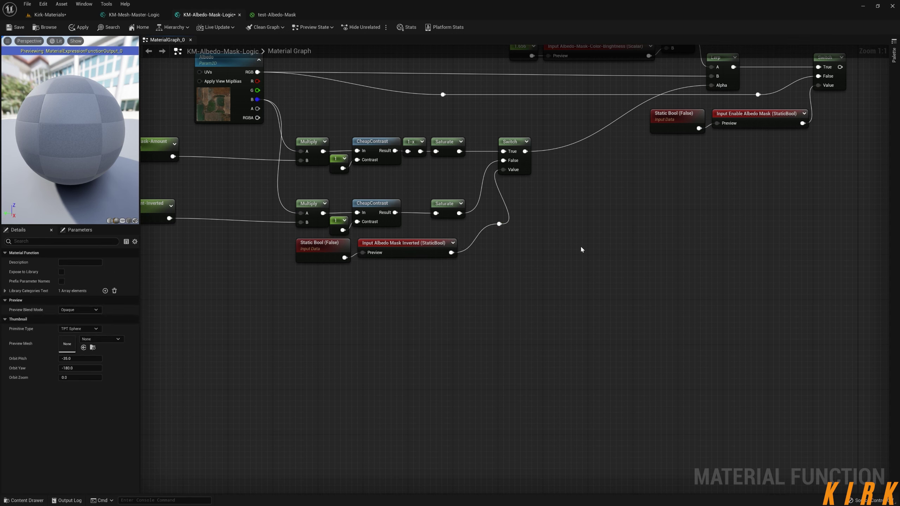
Step: Add a reroute node on the wire into the Lerp's Alpha and place it above the mask Switch
{"action": "right_click_drag", "start_coordinate": [615, 236], "coordinate": [488, 217]}
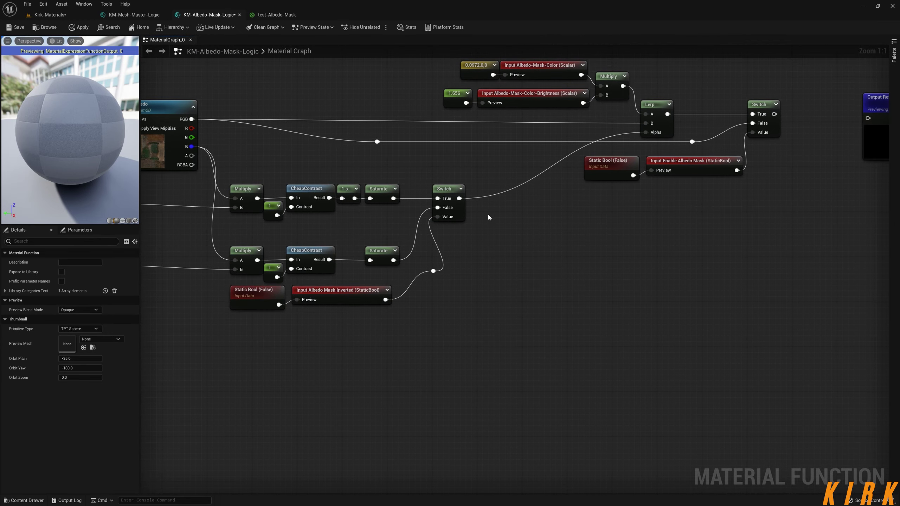
{"action": "double_click", "coordinate": [633, 133]}
{"action": "left_click_drag", "start_coordinate": [637, 135], "coordinate": [488, 139]}
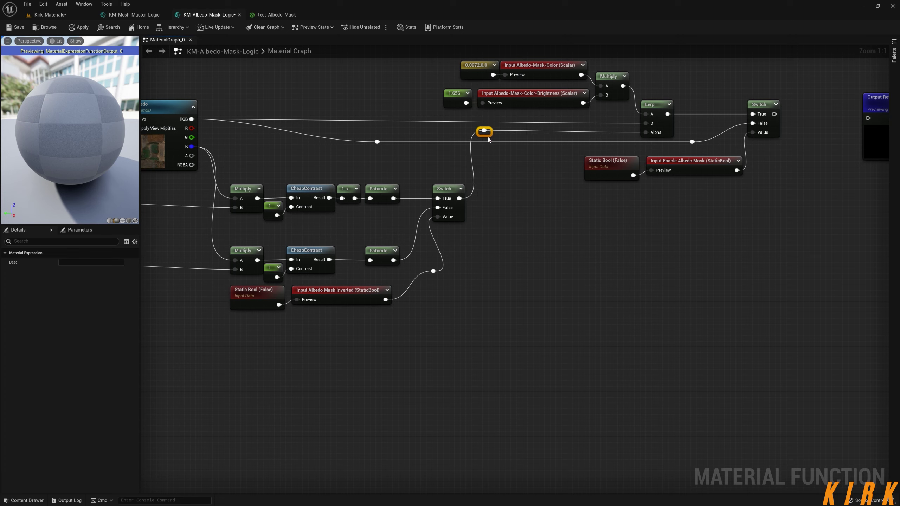
{"action": "left_click", "coordinate": [504, 170]}
Step: Move both mask rows with their Switch and reroute nodes away from the Albedo texture, closer to the Lerp
{"action": "right_click_drag", "start_coordinate": [518, 203], "coordinate": [580, 239]}
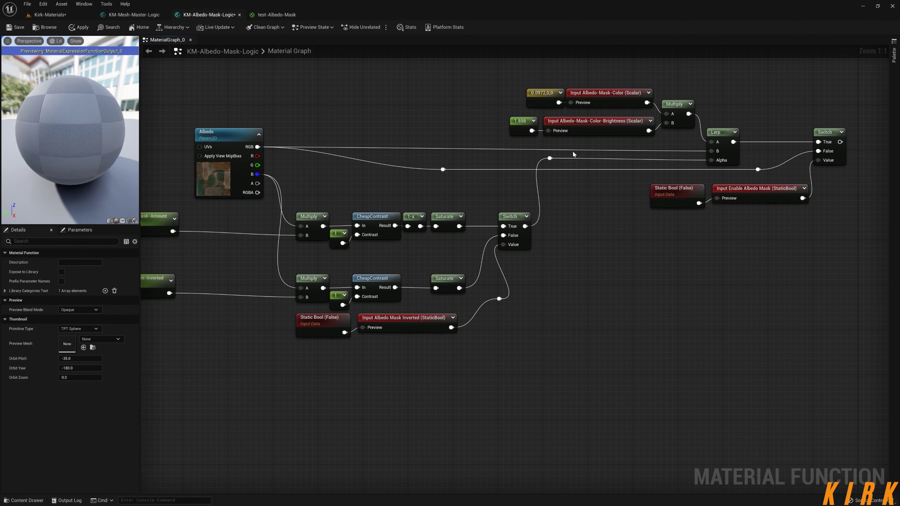
{"action": "left_click_drag", "start_coordinate": [574, 151], "coordinate": [411, 320]}
{"action": "left_click", "coordinate": [653, 304]}
{"action": "right_click_drag", "start_coordinate": [653, 304], "coordinate": [718, 329]}
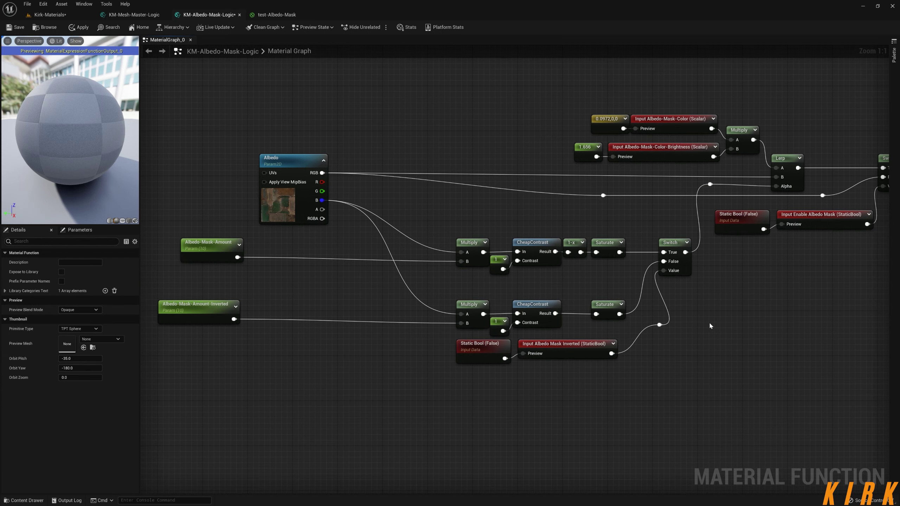
Step: Move the Albedo texture closer to the mask rows and set the two amount parameters lower, leaving free space before the Multiply nodes
{"action": "right_click_drag", "start_coordinate": [441, 260], "coordinate": [518, 280]}
{"action": "left_click_drag", "start_coordinate": [345, 213], "coordinate": [446, 180]}
{"action": "left_click_drag", "start_coordinate": [335, 238], "coordinate": [361, 323]}
{"action": "left_click", "coordinate": [486, 309]}
{"action": "right_click_drag", "start_coordinate": [486, 310], "coordinate": [441, 287]}
{"action": "left_click_drag", "start_coordinate": [384, 223], "coordinate": [285, 321]}
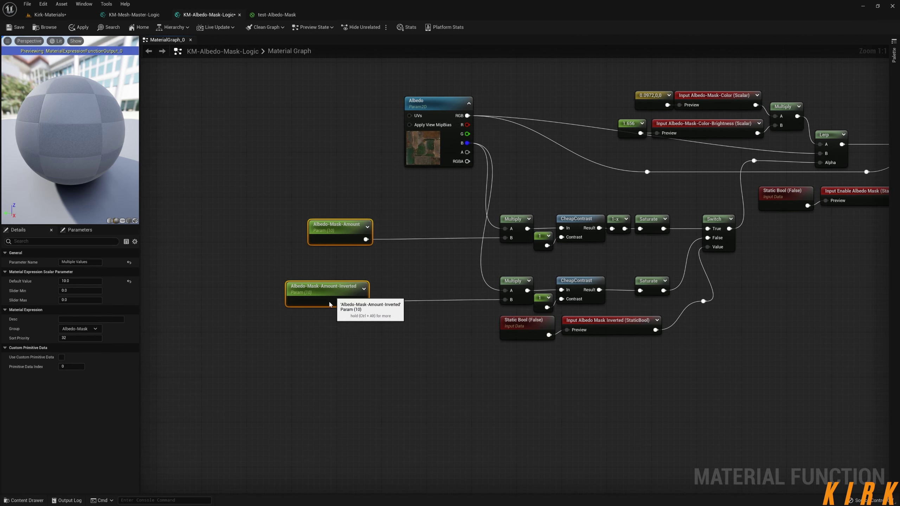
{"action": "left_click_drag", "start_coordinate": [311, 291], "coordinate": [260, 357]}
{"action": "left_click", "coordinate": [341, 329]}
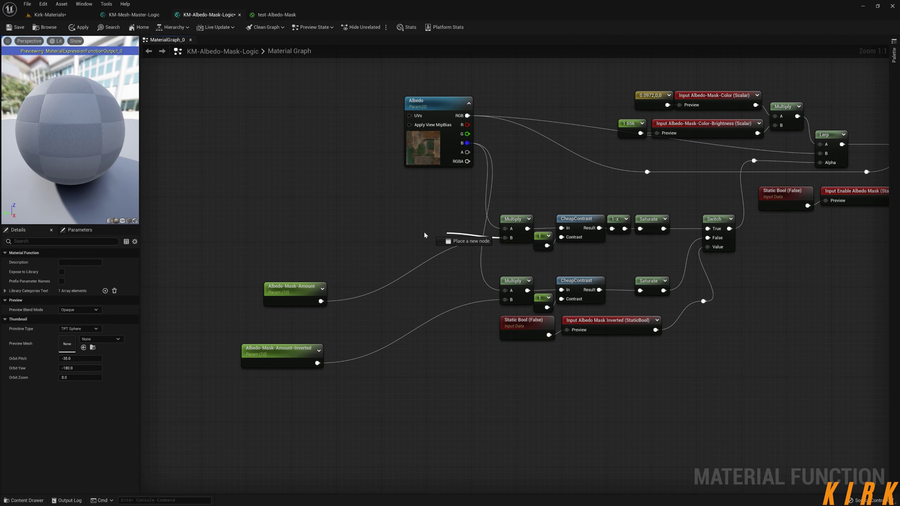
Step: Insert a scalar function input named Albedo-Mask-Amount between its parameter and the upper Multiply's B, using the preview value as default
{"action": "right_click", "coordinate": [359, 217]}
{"action": "type", "text": "inp"}
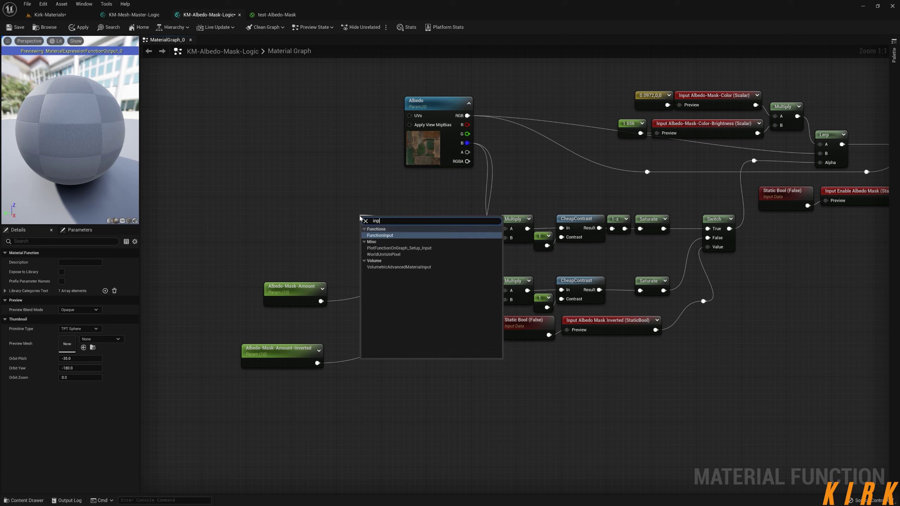
{"action": "key", "text": "Return"}
{"action": "left_click", "coordinate": [296, 302]}
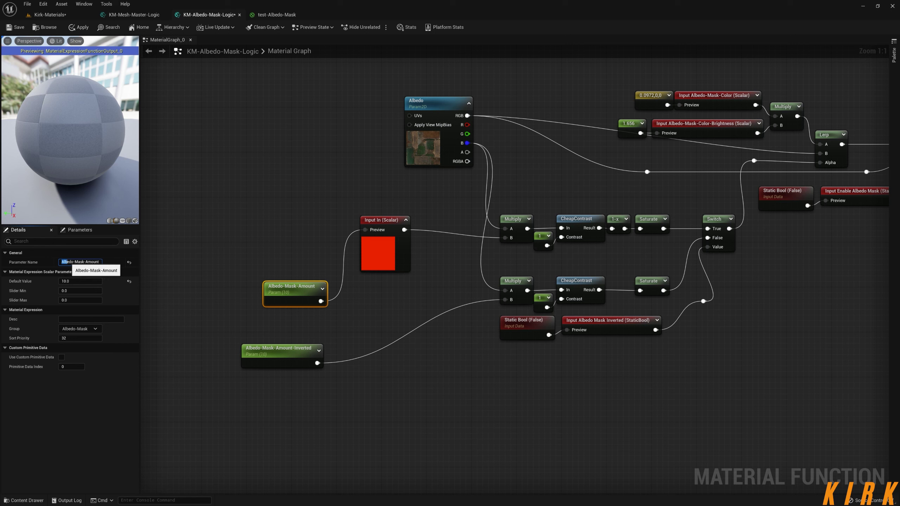
{"action": "left_click", "coordinate": [71, 262]}
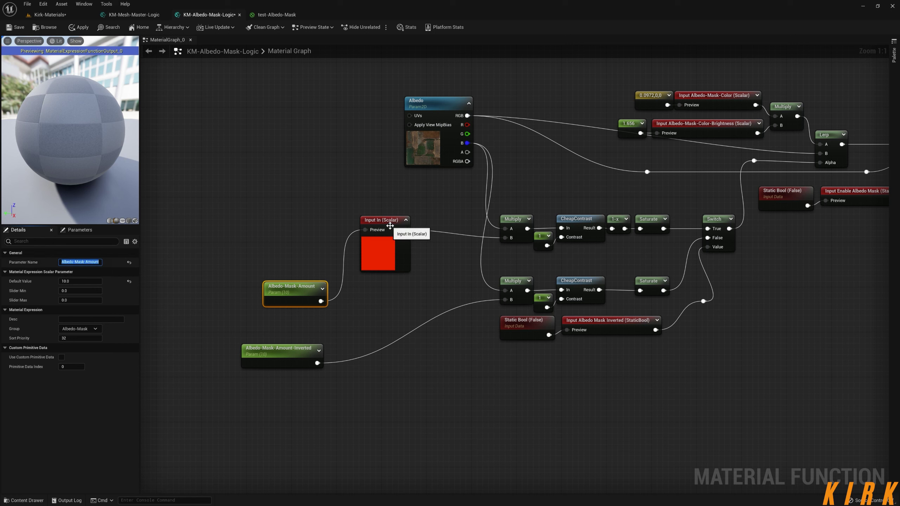
{"action": "left_click", "coordinate": [386, 238]}
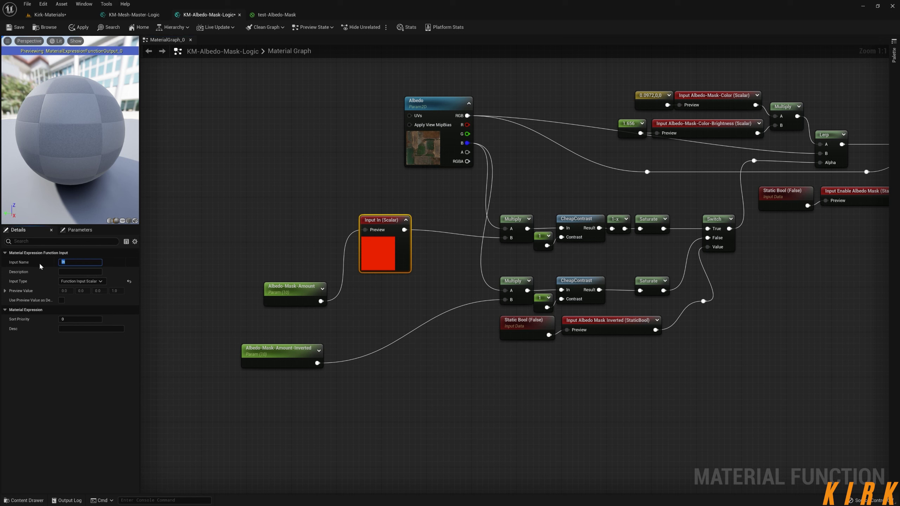
{"action": "left_click", "coordinate": [357, 321]}
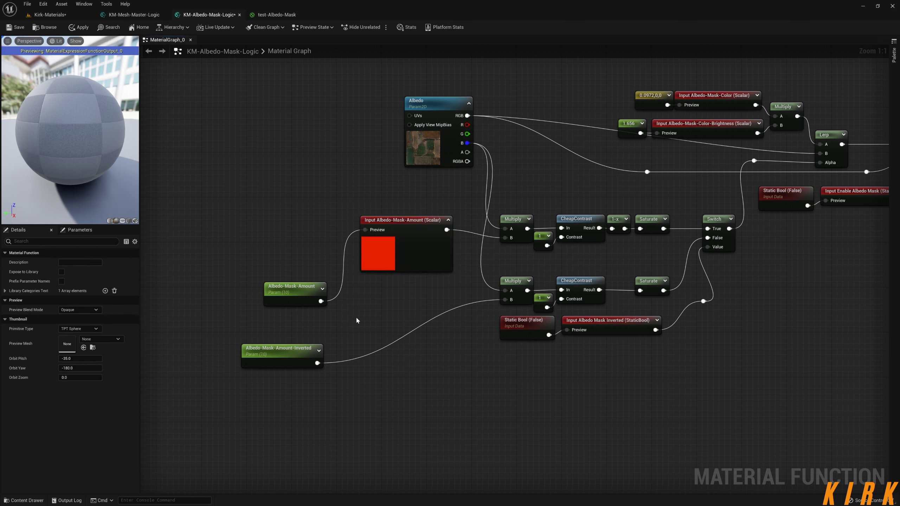
{"action": "left_click_drag", "start_coordinate": [417, 222], "coordinate": [423, 229]}
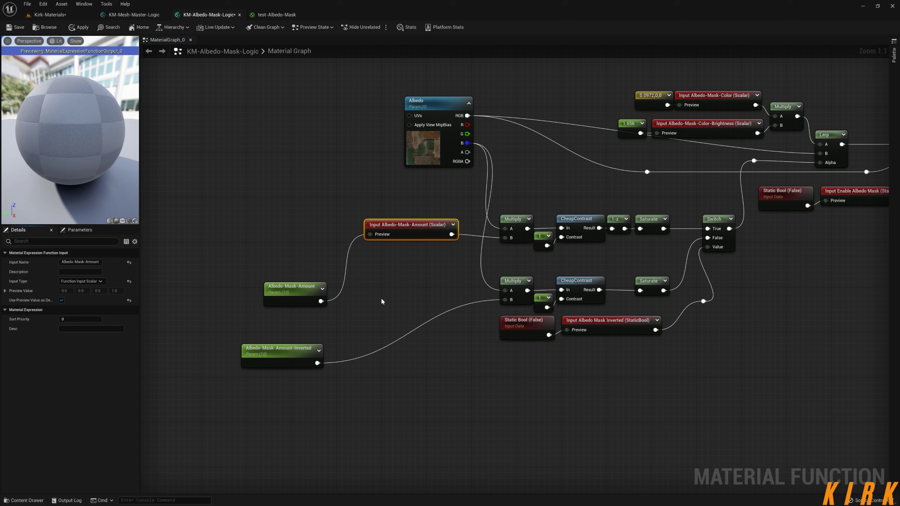
Step: Convert the Albedo-Mask-Amount parameter to a constant and place it near its function input
{"action": "right_click", "coordinate": [296, 295]}
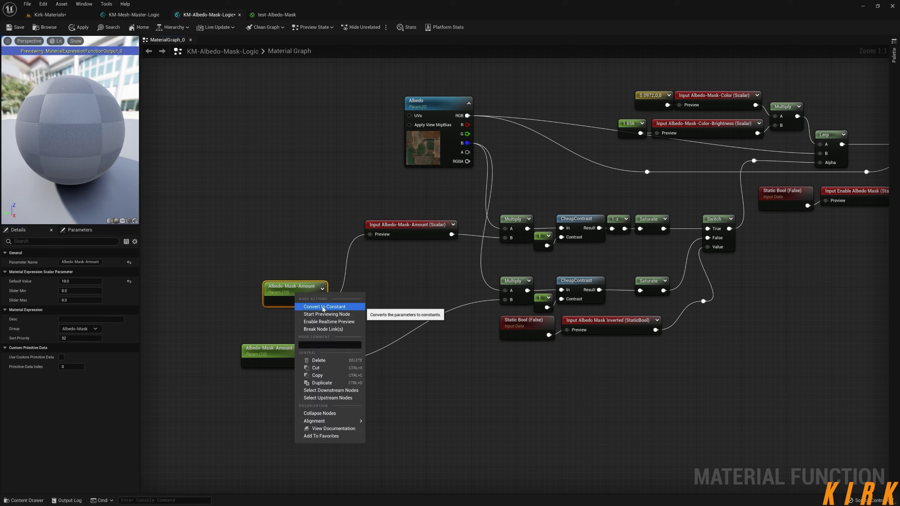
{"action": "left_click", "coordinate": [323, 307]}
{"action": "left_click_drag", "start_coordinate": [274, 288], "coordinate": [325, 255]}
{"action": "left_click", "coordinate": [501, 312]}
Step: Insert a scalar function input named Albedo-Mask-Amount-Inverted between its parameter and the lower Multiply's B, using the preview value as default
{"action": "left_click_drag", "start_coordinate": [501, 301], "coordinate": [439, 282]}
{"action": "type", "text": "input"}
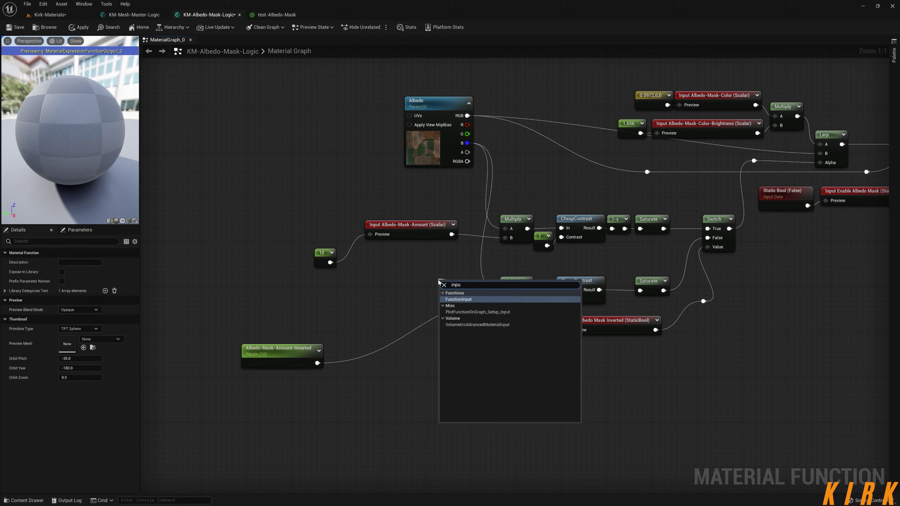
{"action": "key", "text": "Return"}
{"action": "left_click_drag", "start_coordinate": [469, 284], "coordinate": [424, 286]}
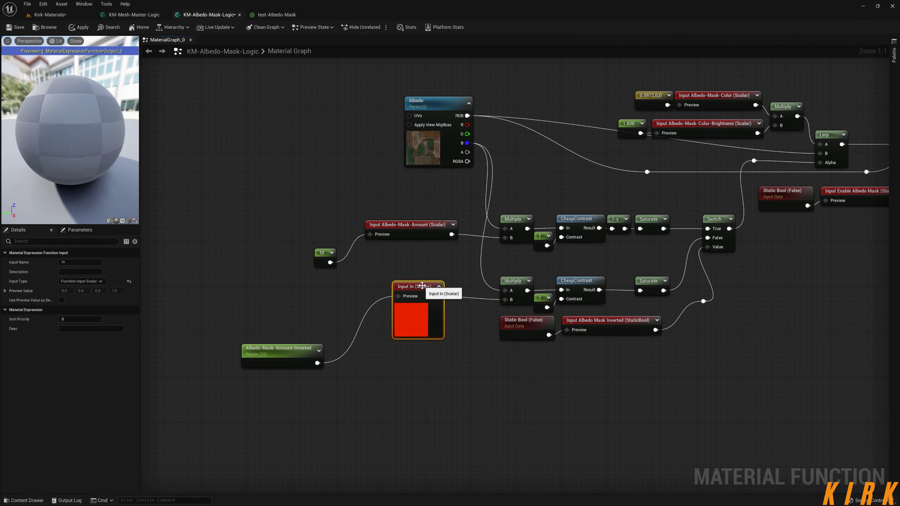
{"action": "left_click", "coordinate": [285, 357]}
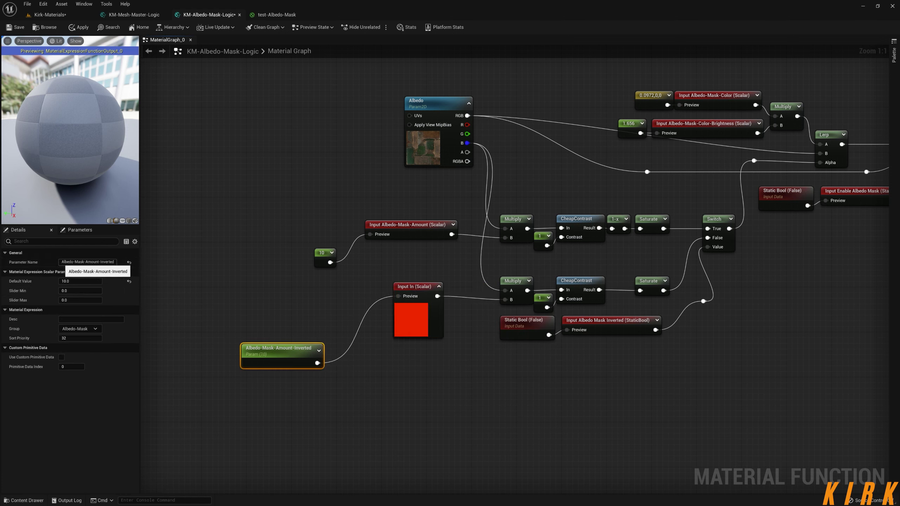
{"action": "left_click", "coordinate": [76, 263]}
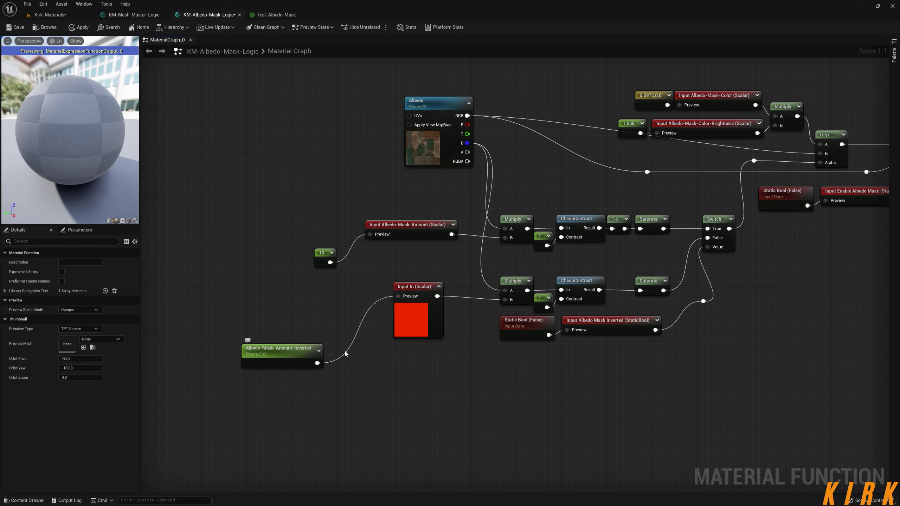
{"action": "left_click", "coordinate": [408, 290]}
{"action": "left_click", "coordinate": [66, 263]}
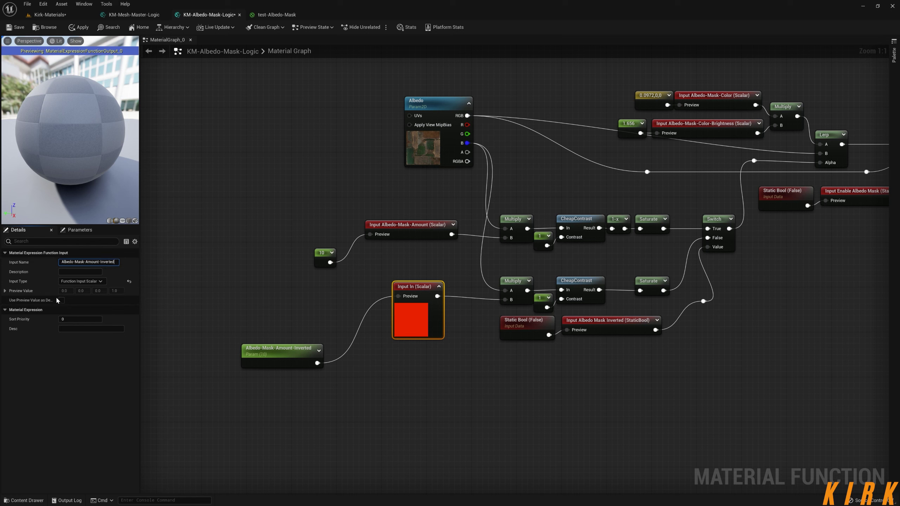
{"action": "left_click", "coordinate": [61, 300]}
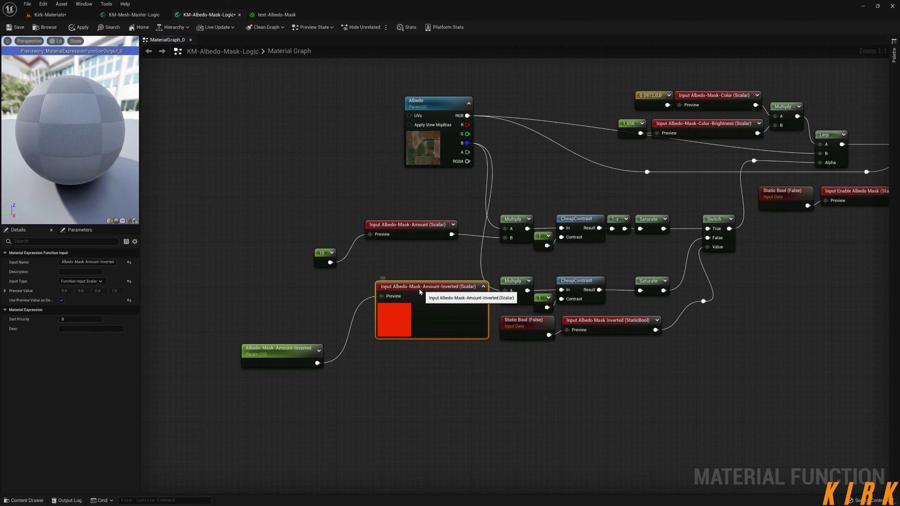
Step: Feed the Albedo-Mask-Amount constant into the Albedo-Mask-Amount-Inverted input's Preview and collapse that input's thumbnail
{"action": "left_click_drag", "start_coordinate": [330, 262], "coordinate": [375, 296]}
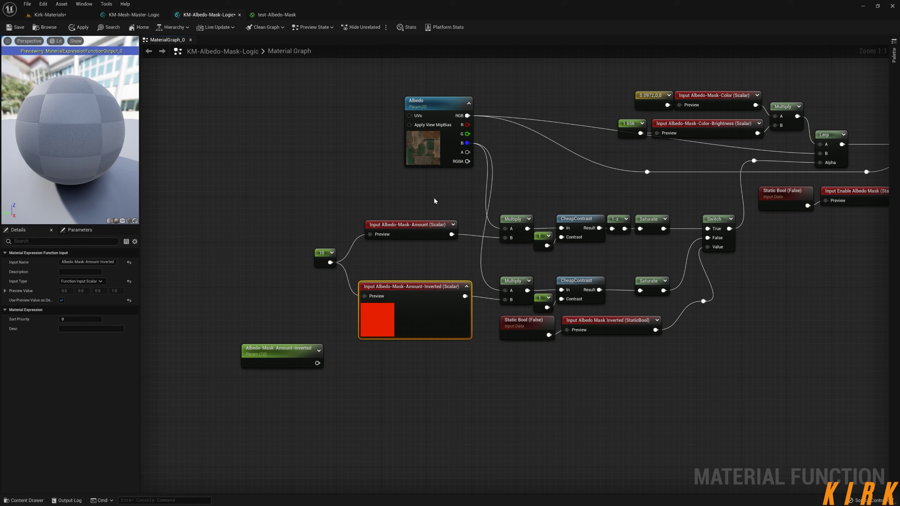
{"action": "left_click_drag", "start_coordinate": [434, 194], "coordinate": [403, 297]}
{"action": "left_click", "coordinate": [466, 286]}
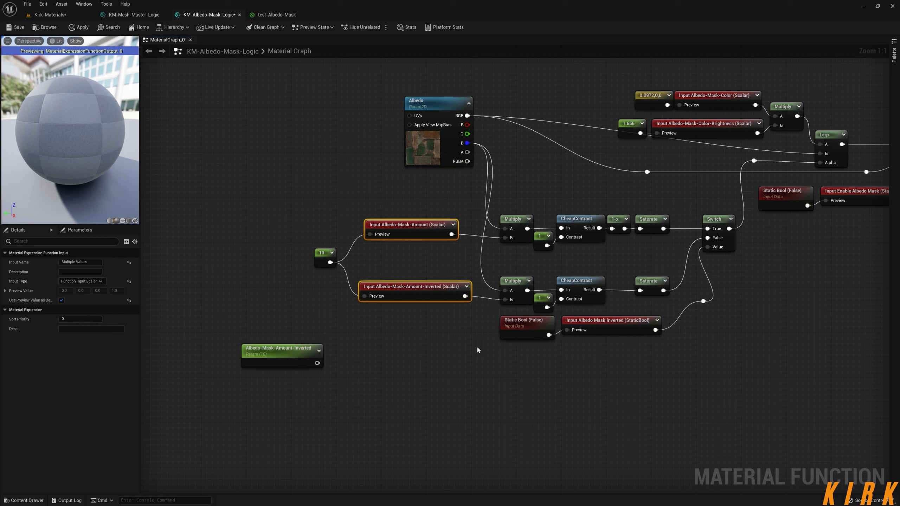
Step: Move the lower mask row with its inputs up closer to the upper row and realign the Switch and its reroute node
{"action": "mouse_move", "coordinate": [397, 283]}
{"action": "left_mouse_down"}
{"action": "mouse_move", "coordinate": [397, 260]}
{"action": "mouse_move", "coordinate": [398, 284]}
{"action": "left_mouse_up"}
{"action": "left_click_drag", "start_coordinate": [405, 290], "coordinate": [410, 257]}
{"action": "left_click_drag", "start_coordinate": [728, 279], "coordinate": [518, 305]}
{"action": "left_click", "coordinate": [629, 355]}
{"action": "right_click_drag", "start_coordinate": [673, 314], "coordinate": [679, 315]}
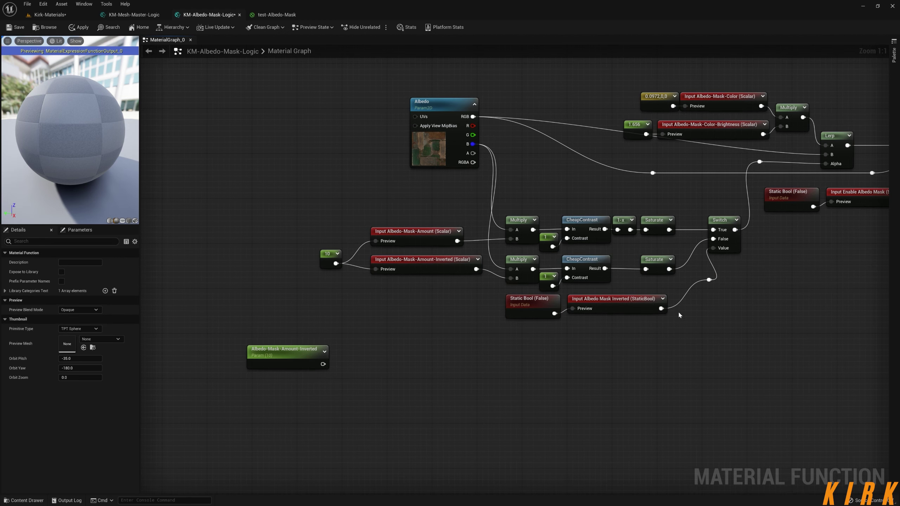
{"action": "left_click_drag", "start_coordinate": [730, 249], "coordinate": [735, 250]}
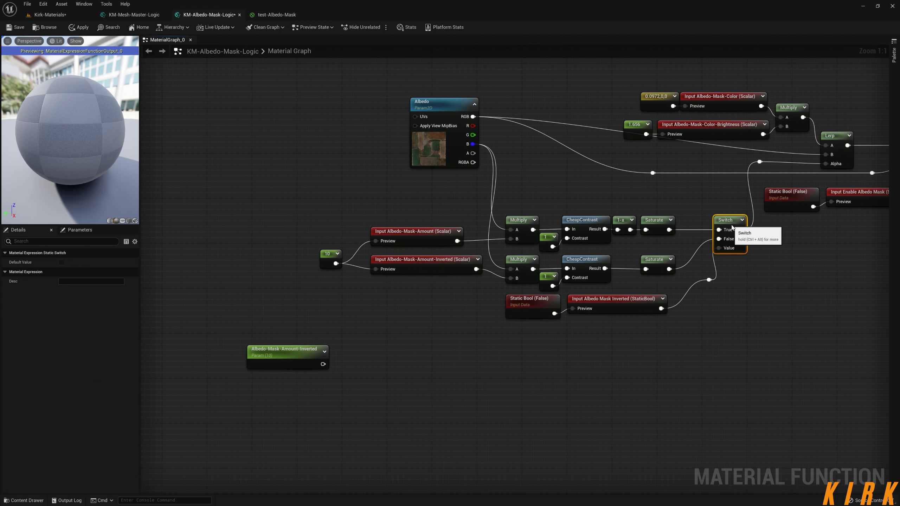
{"action": "left_click", "coordinate": [709, 281]}
{"action": "left_click_drag", "start_coordinate": [716, 285], "coordinate": [705, 285]}
{"action": "left_click", "coordinate": [701, 308]}
{"action": "right_click_drag", "start_coordinate": [702, 308], "coordinate": [704, 328]}
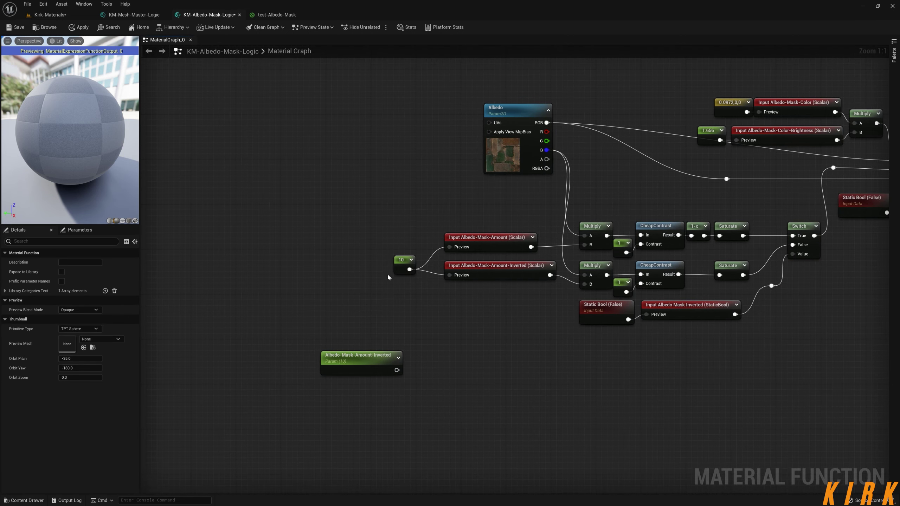
Step: Place the shared constant closer to the two amount inputs and delete the leftover Albedo-Mask-Amount-Inverted parameter
{"action": "left_click_drag", "start_coordinate": [407, 267], "coordinate": [431, 256]}
{"action": "left_click", "coordinate": [326, 365]}
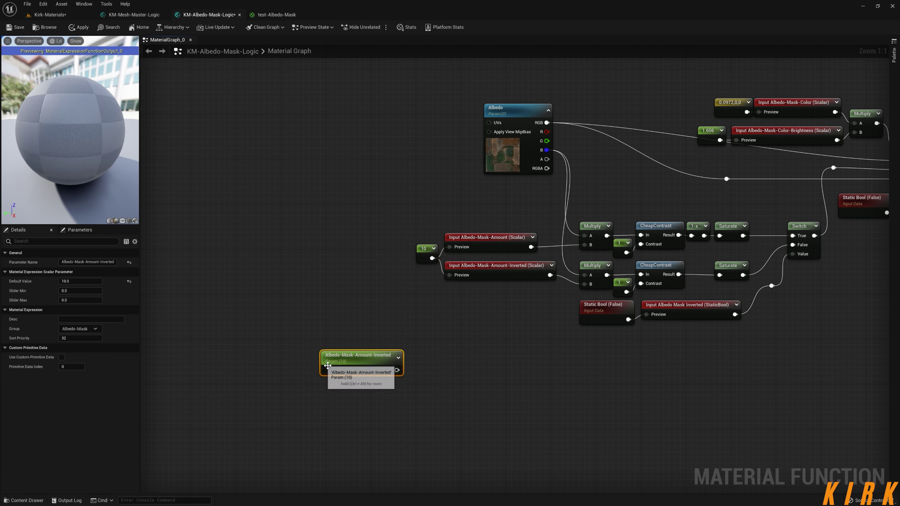
{"action": "key", "text": "Delete"}
Step: Move the Albedo texture away from the mask rows and add a Vector 3 function input fed by its RGB output
{"action": "key", "text": "Home"}
{"action": "mouse_move", "coordinate": [600, 357]}
{"action": "right_mouse_down"}
{"action": "mouse_move", "coordinate": [449, 377]}
{"action": "mouse_move", "coordinate": [588, 366]}
{"action": "right_mouse_up"}
{"action": "scroll", "coordinate": [460, 374], "scroll_direction": "down", "scroll_amount": 2}
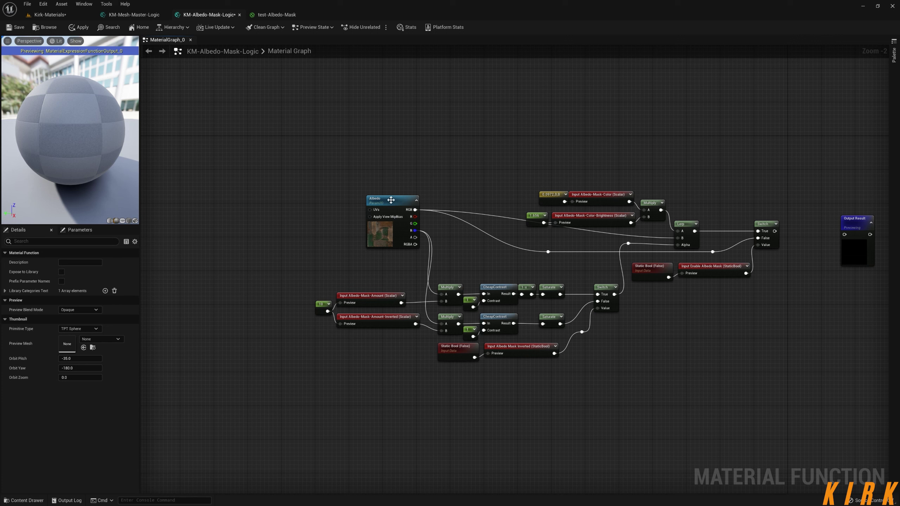
{"action": "left_click_drag", "start_coordinate": [391, 200], "coordinate": [369, 243]}
{"action": "left_click", "coordinate": [356, 199]}
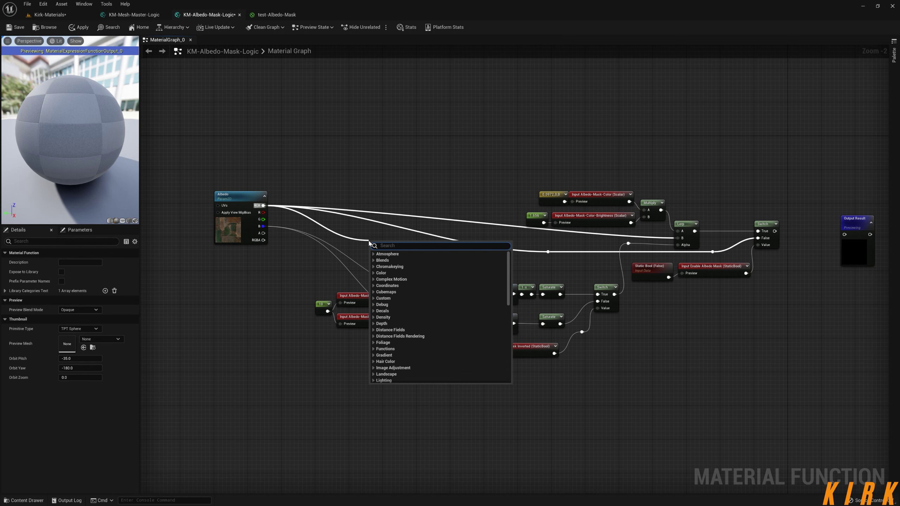
{"action": "type", "text": "inpu"}
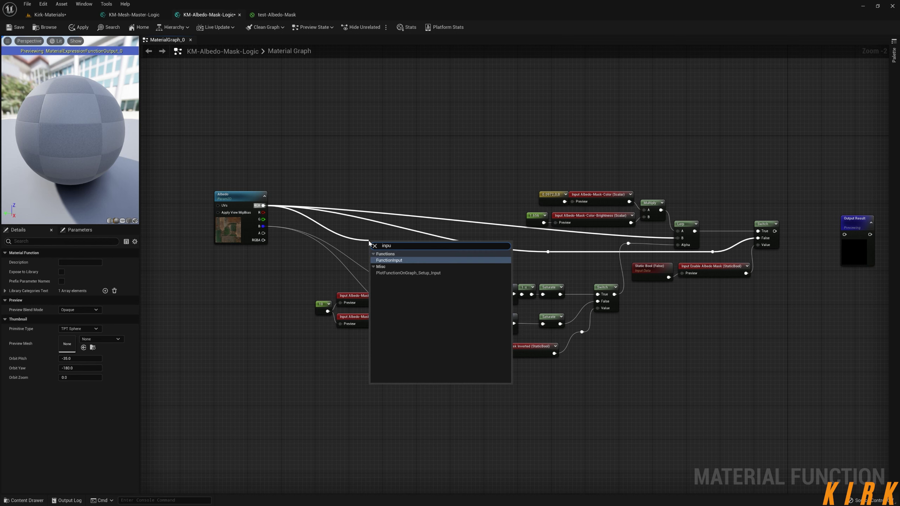
{"action": "key", "text": "Return"}
{"action": "scroll", "coordinate": [369, 244], "scroll_direction": "up", "scroll_amount": 2}
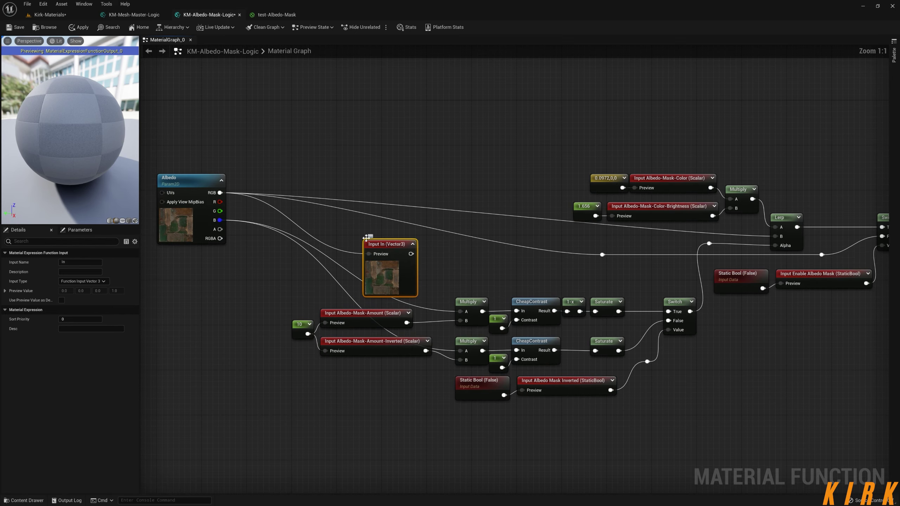
{"action": "left_click_drag", "start_coordinate": [416, 265], "coordinate": [411, 262]}
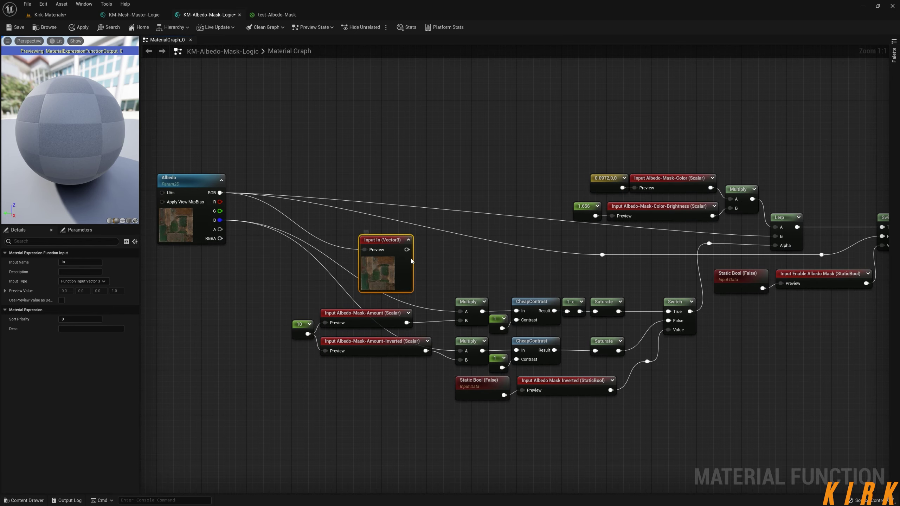
{"action": "left_click", "coordinate": [98, 282]}
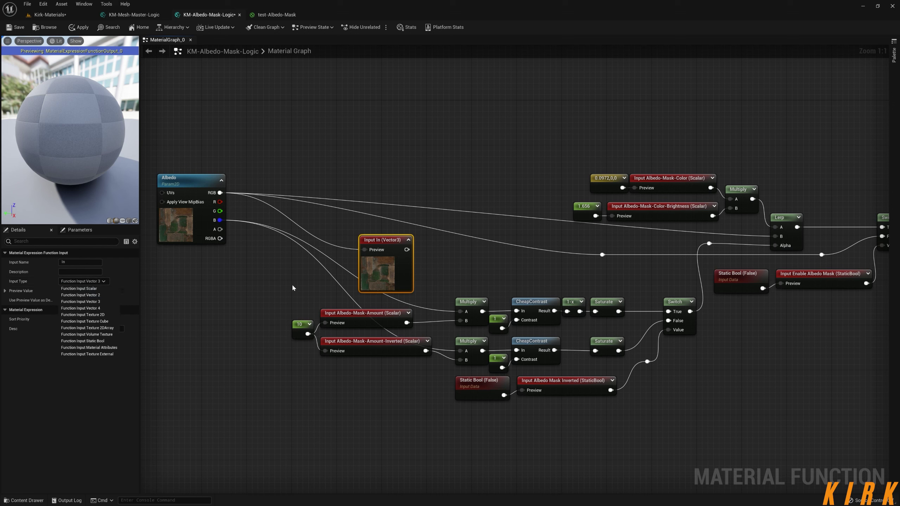
{"action": "left_click", "coordinate": [95, 302]}
Step: Connect the new Vector 3 input to the Lerp's B and the Switch's reroute node, replacing the direct Albedo RGB links
{"action": "left_click_drag", "start_coordinate": [397, 243], "coordinate": [408, 237]}
{"action": "key", "text": "ctrl+z"}
{"action": "left_click_drag", "start_coordinate": [412, 241], "coordinate": [777, 236]}
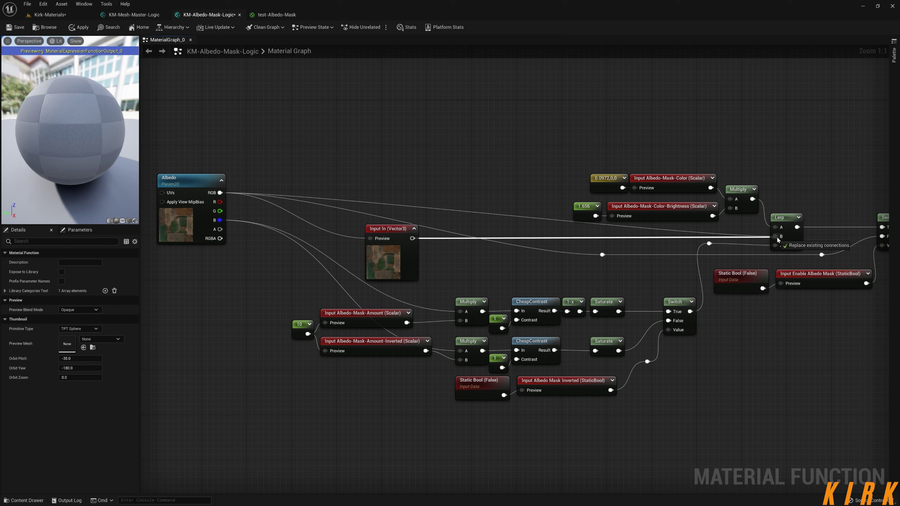
{"action": "left_click_drag", "start_coordinate": [413, 238], "coordinate": [602, 255]}
{"action": "mouse_move", "coordinate": [402, 229]}
{"action": "left_mouse_down"}
{"action": "mouse_move", "coordinate": [473, 230]}
{"action": "mouse_move", "coordinate": [384, 228]}
{"action": "left_mouse_up"}
{"action": "left_click", "coordinate": [299, 199]}
{"action": "left_click", "coordinate": [365, 224]}
{"action": "left_click", "coordinate": [229, 251]}
{"action": "right_click_drag", "start_coordinate": [241, 236], "coordinate": [325, 245]}
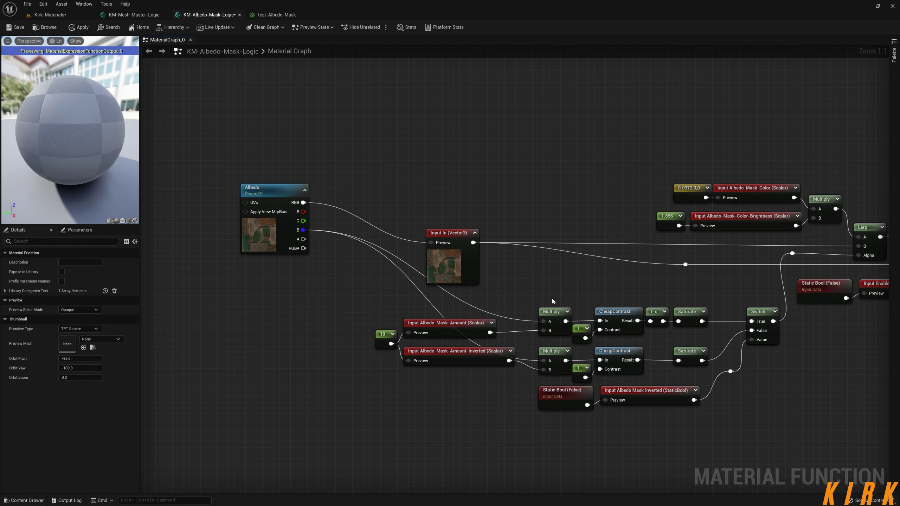
Step: Move the Albedo texture farther away from the Vector 3 function input to leave more space between them
{"action": "left_click_drag", "start_coordinate": [552, 301], "coordinate": [516, 359]}
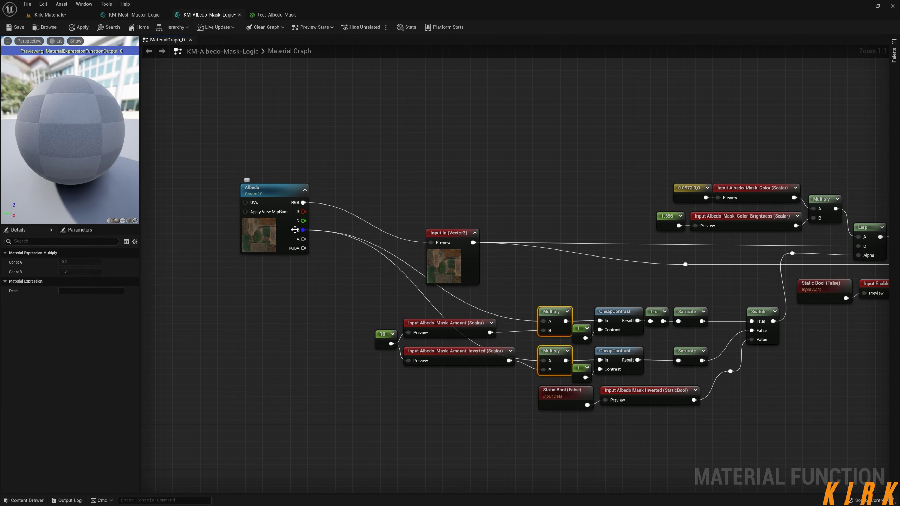
{"action": "right_click_drag", "start_coordinate": [322, 250], "coordinate": [416, 255]}
{"action": "left_click_drag", "start_coordinate": [435, 153], "coordinate": [352, 236]}
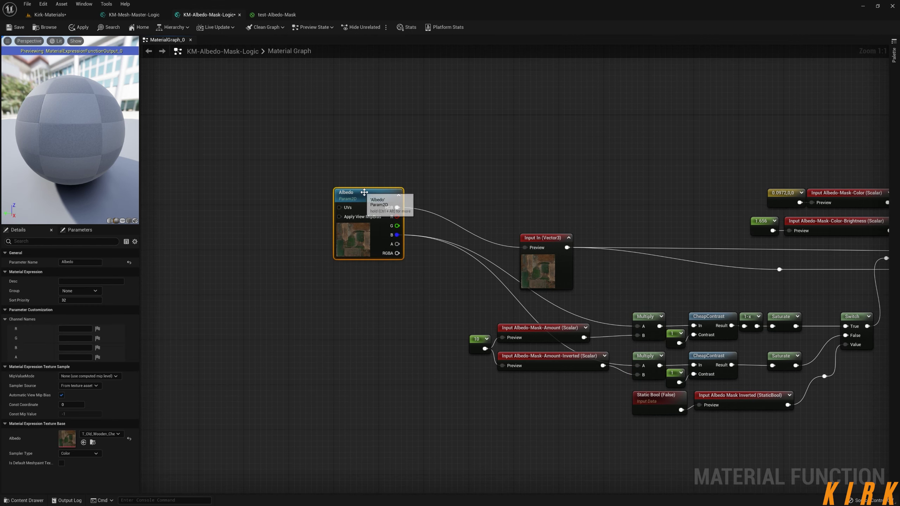
{"action": "left_click_drag", "start_coordinate": [371, 188], "coordinate": [313, 171]}
{"action": "left_click", "coordinate": [401, 284]}
{"action": "right_click_drag", "start_coordinate": [402, 284], "coordinate": [239, 287]}
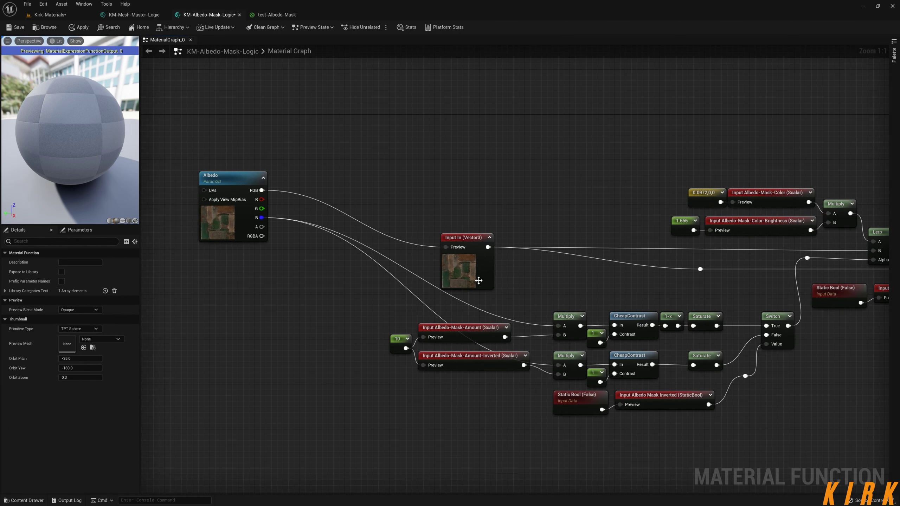
{"action": "right_click_drag", "start_coordinate": [479, 281], "coordinate": [438, 289]}
{"action": "mouse_move", "coordinate": [400, 237]}
{"action": "left_mouse_down"}
{"action": "mouse_move", "coordinate": [448, 301]}
{"action": "mouse_move", "coordinate": [423, 282]}
{"action": "mouse_move", "coordinate": [400, 238]}
{"action": "left_mouse_up"}
{"action": "left_click", "coordinate": [364, 227]}
{"action": "right_click_drag", "start_coordinate": [308, 192], "coordinate": [475, 208]}
{"action": "left_click", "coordinate": [474, 207]}
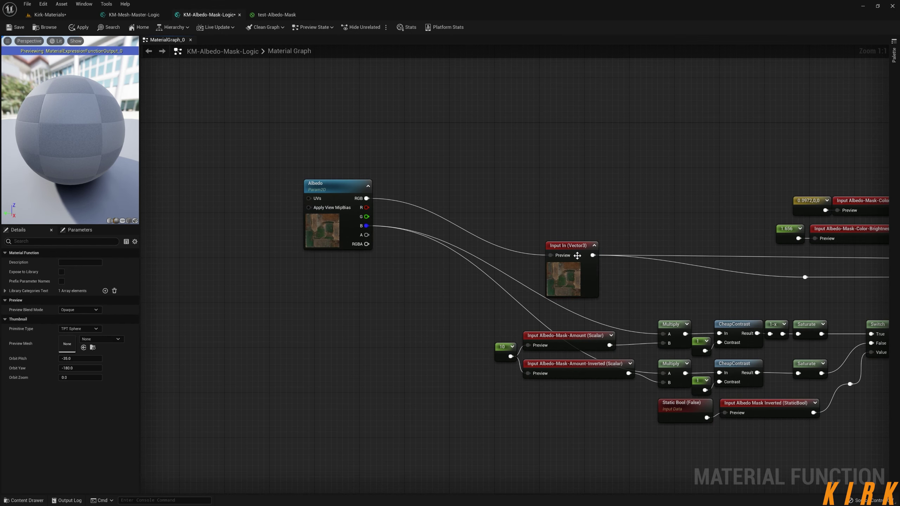
Step: Name the Vector 3 function input Albedo-Input
{"action": "left_click", "coordinate": [351, 209]}
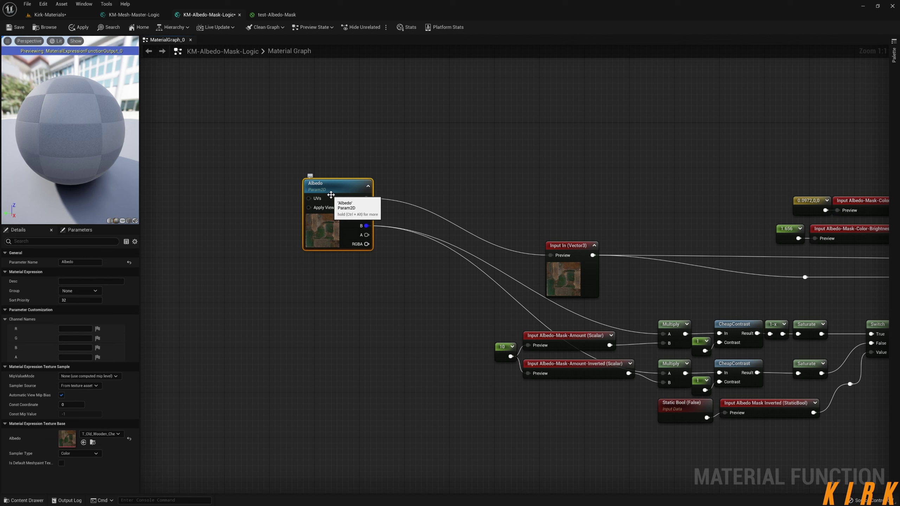
{"action": "left_click", "coordinate": [74, 262]}
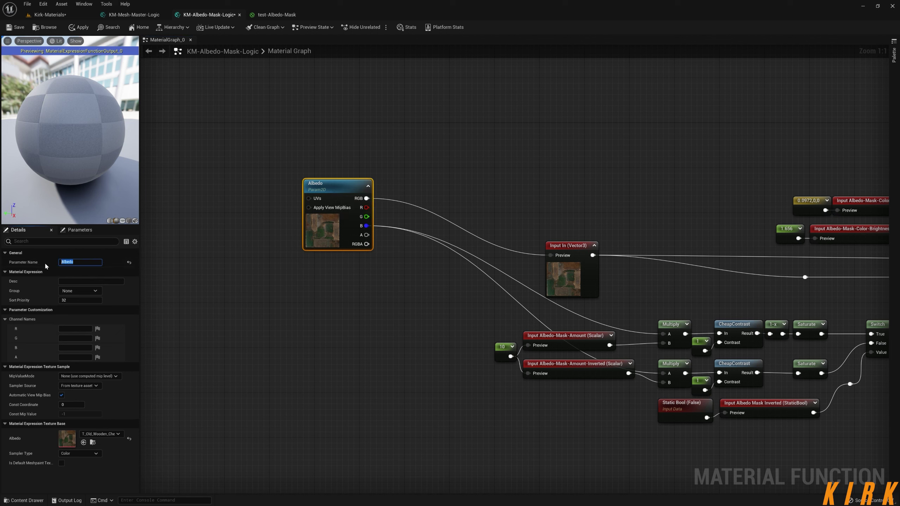
{"action": "left_click", "coordinate": [575, 244]}
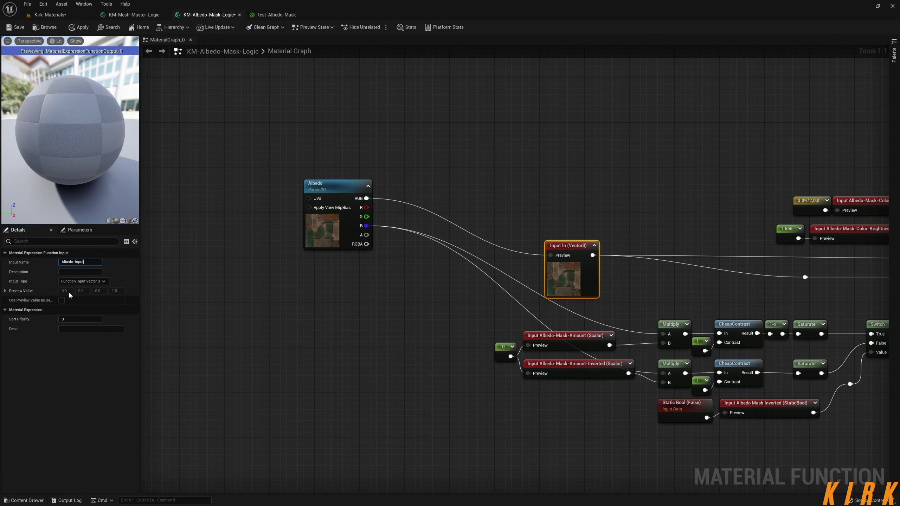
{"action": "left_click", "coordinate": [427, 321]}
{"action": "right_click_drag", "start_coordinate": [427, 321], "coordinate": [358, 319]}
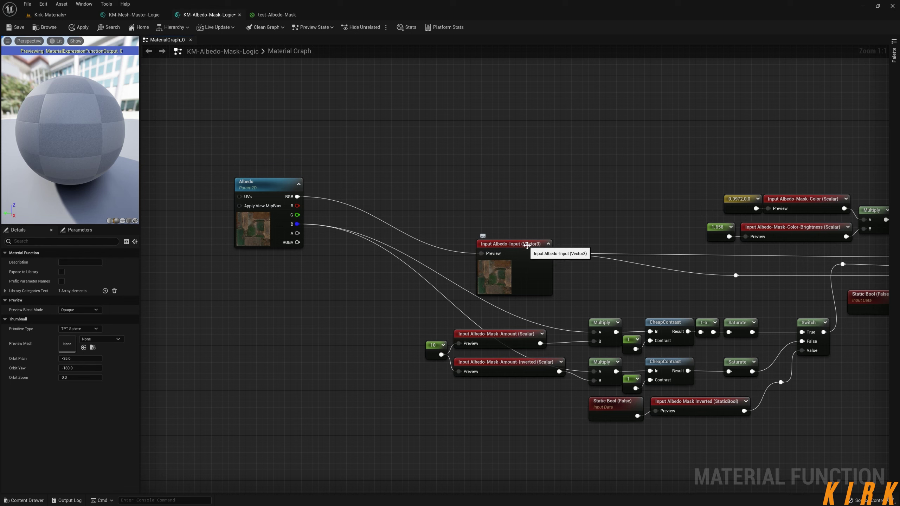
{"action": "left_click", "coordinate": [526, 246]}
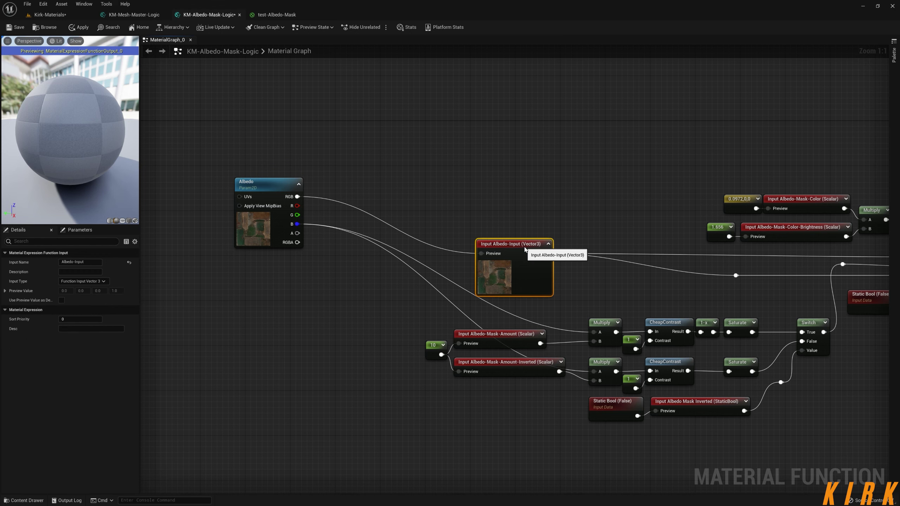
{"action": "left_click", "coordinate": [664, 288]}
{"action": "right_click_drag", "start_coordinate": [664, 287], "coordinate": [580, 288]}
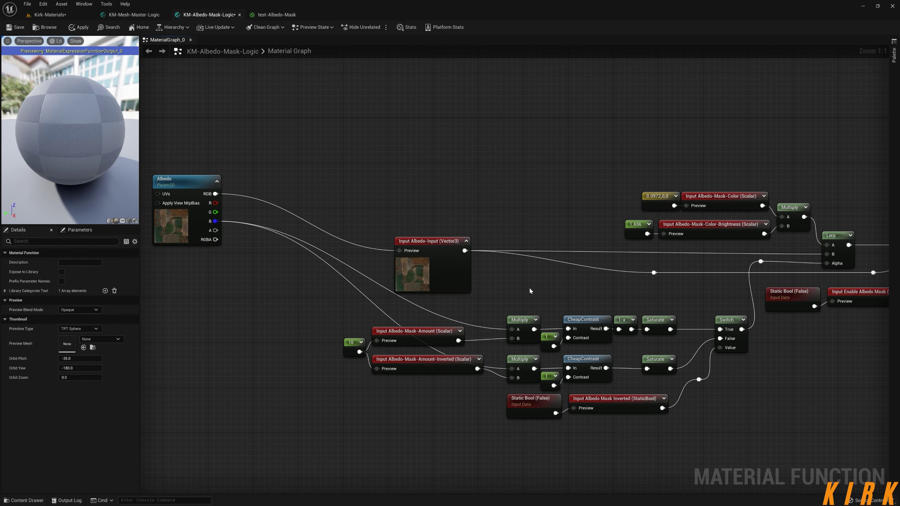
Step: Add a BreakOutFloat3Components node fed by Albedo-Input and place it between that input and the upper mask row
{"action": "left_click_drag", "start_coordinate": [456, 246], "coordinate": [454, 242]}
{"action": "left_click", "coordinate": [477, 283]}
{"action": "right_click_drag", "start_coordinate": [499, 289], "coordinate": [411, 255]}
{"action": "left_click_drag", "start_coordinate": [370, 225], "coordinate": [399, 271]}
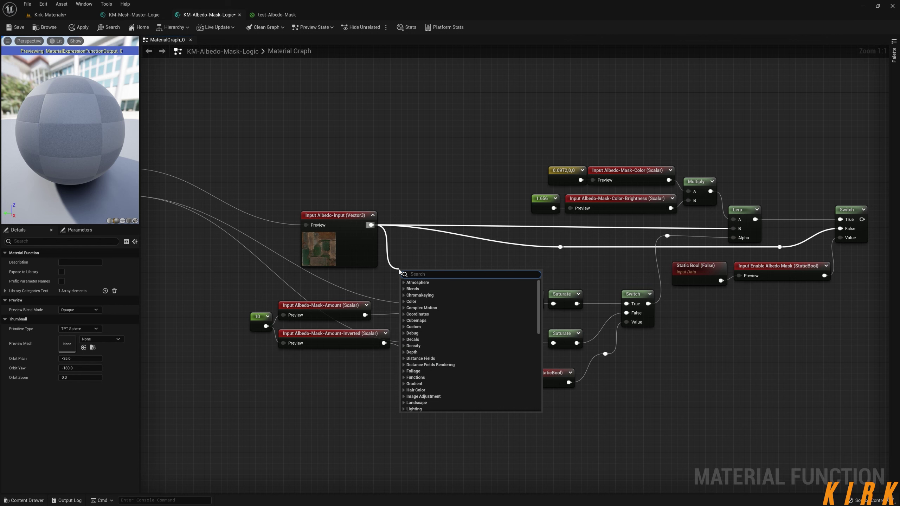
{"action": "type", "text": "break"}
{"action": "key", "text": "Down"}
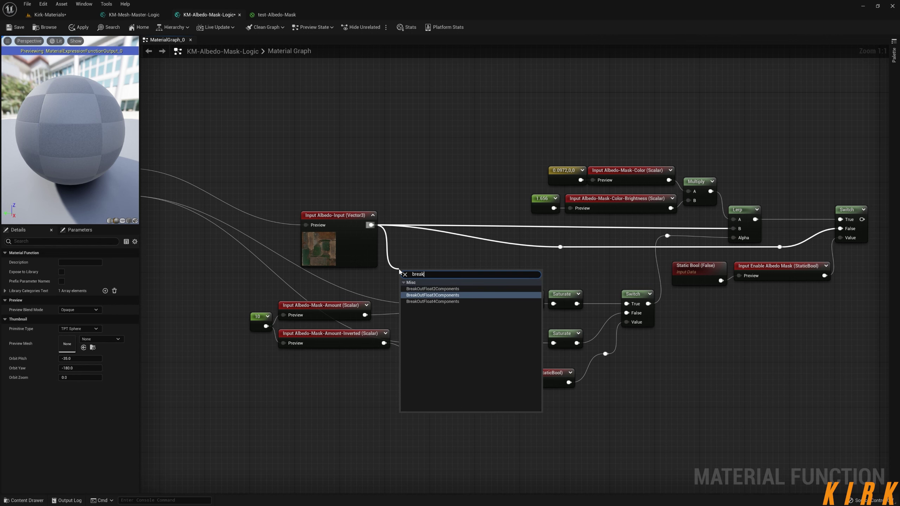
{"action": "key", "text": "Return"}
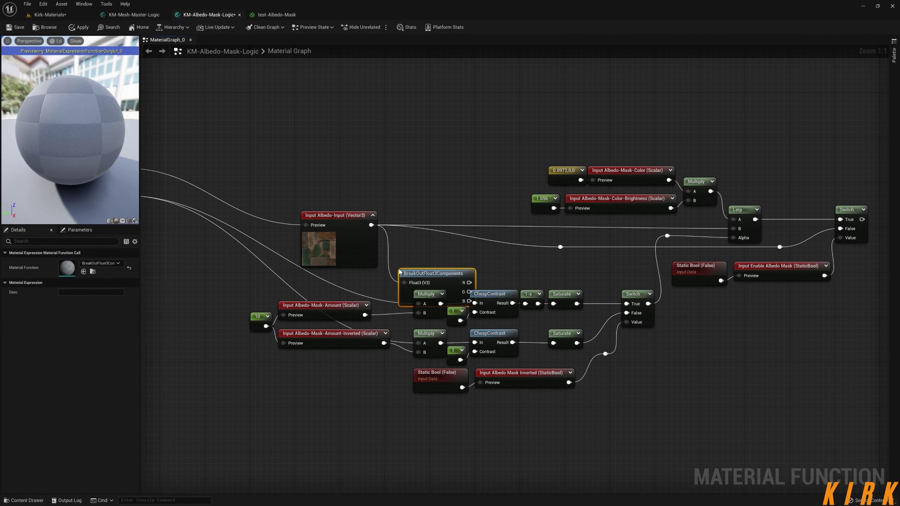
{"action": "left_click_drag", "start_coordinate": [400, 271], "coordinate": [386, 242]}
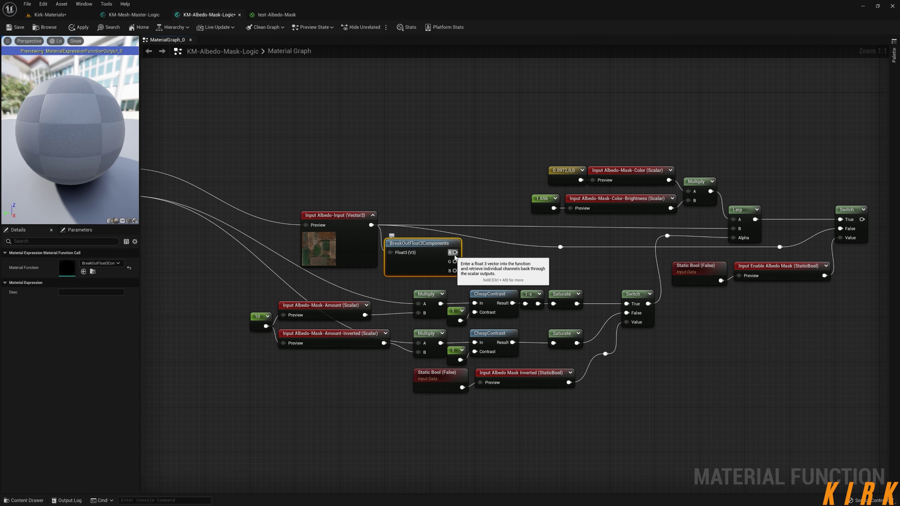
{"action": "right_click_drag", "start_coordinate": [462, 292], "coordinate": [741, 318]}
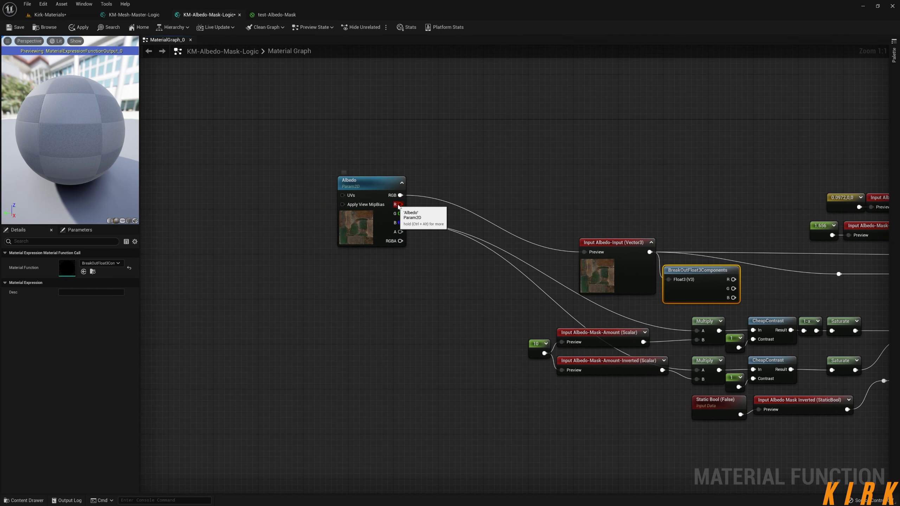
Step: Replace the BreakOutFloat3Components node with a ComponentMask node fed by the Albedo-Input function input
{"action": "right_click_drag", "start_coordinate": [801, 272], "coordinate": [626, 270]}
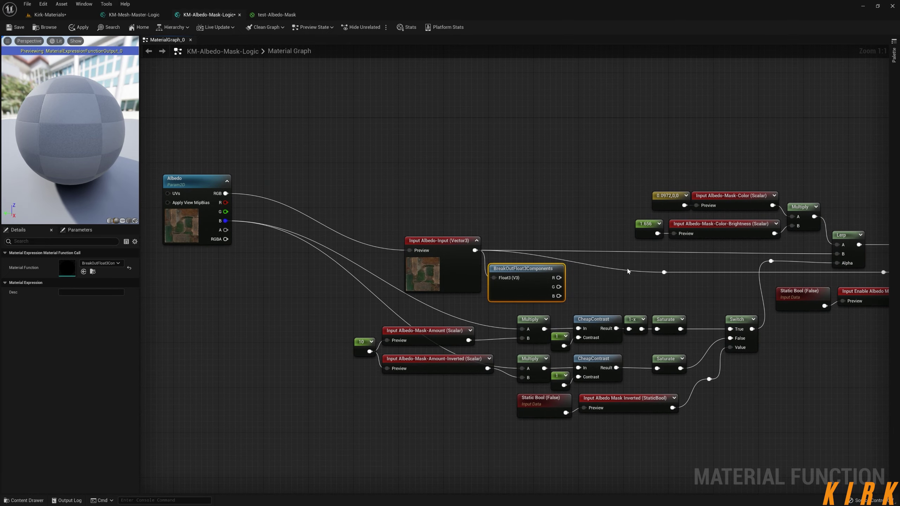
{"action": "left_click_drag", "start_coordinate": [558, 296], "coordinate": [525, 378]}
{"action": "key", "text": "Delete"}
{"action": "left_click_drag", "start_coordinate": [475, 250], "coordinate": [496, 287]}
{"action": "type", "text": "compo"}
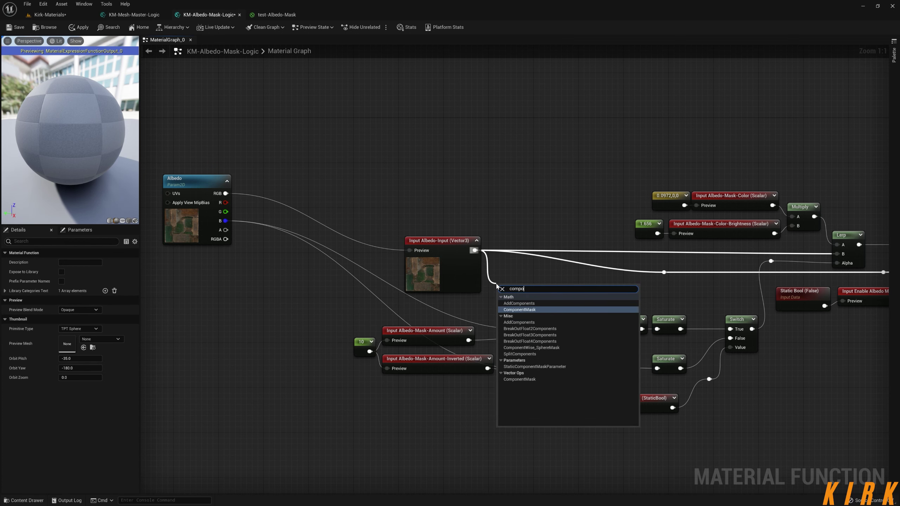
{"action": "key", "text": "Return"}
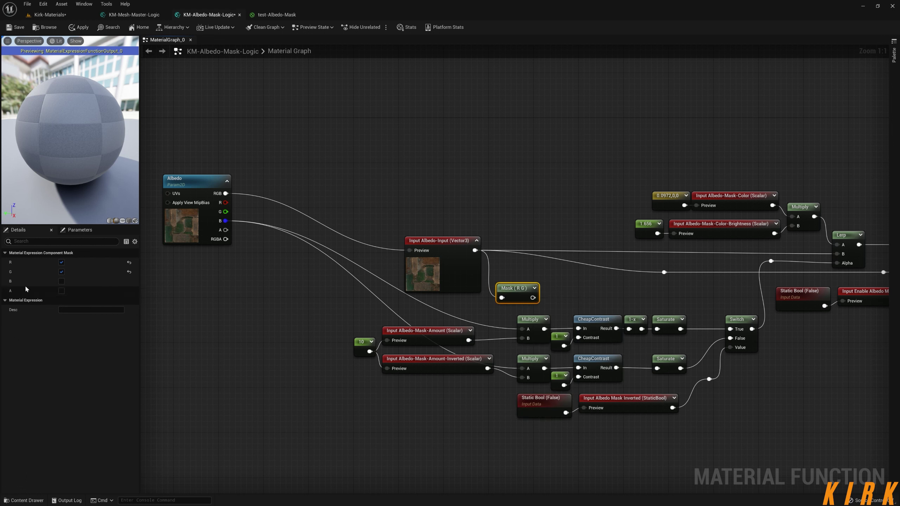
Step: Set the new ComponentMask to pass only the B channel
{"action": "left_click", "coordinate": [61, 282]}
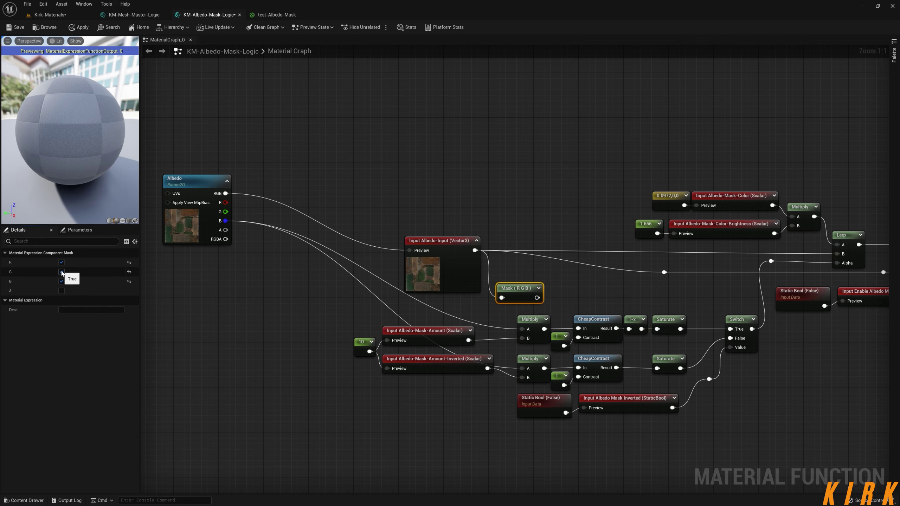
{"action": "left_click", "coordinate": [61, 272]}
{"action": "left_click", "coordinate": [61, 262]}
Step: Delete the Albedo texture parameter and connect the B mask's output to the A inputs of both Multiply nodes in the mask rows
{"action": "right_click_drag", "start_coordinate": [573, 273], "coordinate": [516, 255]}
{"action": "right_click_drag", "start_coordinate": [295, 320], "coordinate": [325, 334]}
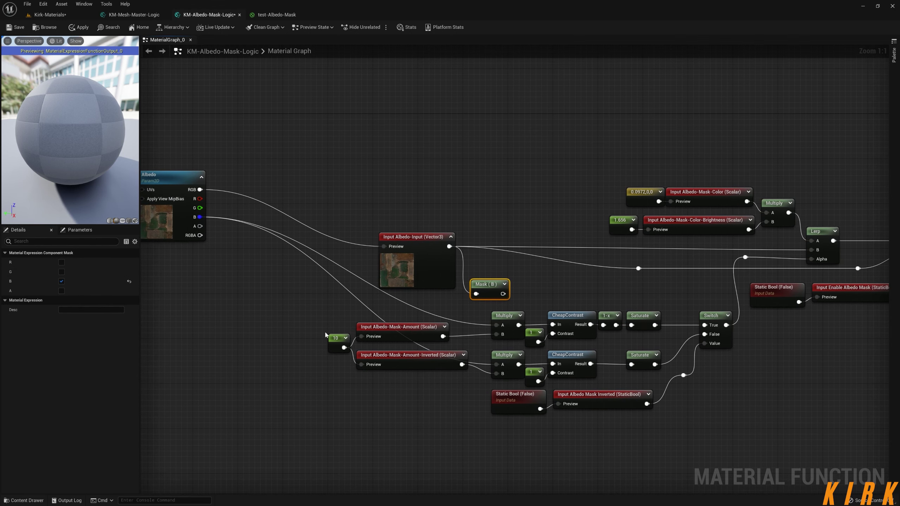
{"action": "right_click_drag", "start_coordinate": [277, 284], "coordinate": [386, 290]}
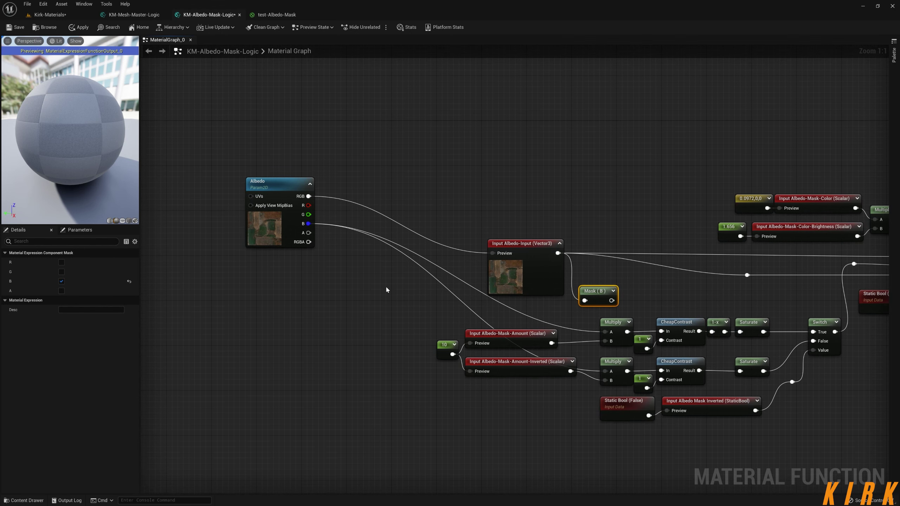
{"action": "left_click_drag", "start_coordinate": [333, 183], "coordinate": [251, 250]}
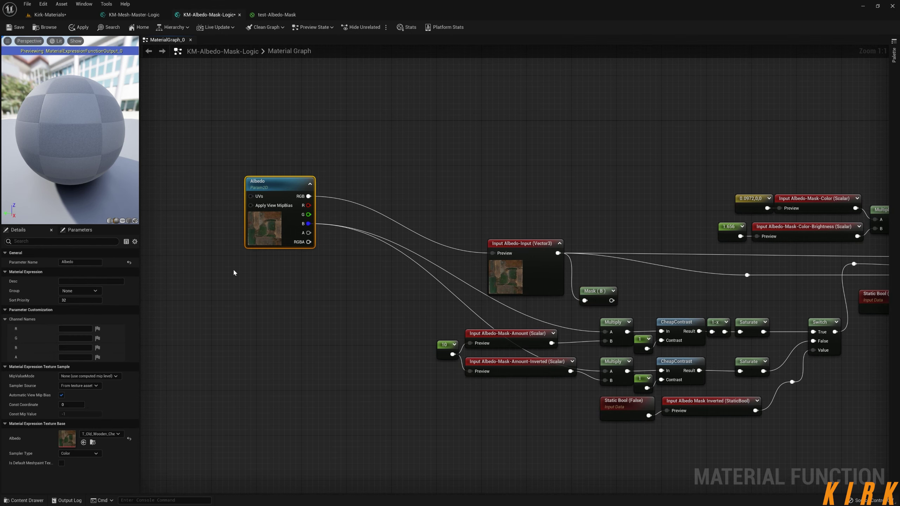
{"action": "key", "text": "Delete"}
{"action": "left_click_drag", "start_coordinate": [441, 295], "coordinate": [606, 216]}
{"action": "left_click_drag", "start_coordinate": [536, 247], "coordinate": [485, 247]}
{"action": "left_click", "coordinate": [595, 299]}
{"action": "left_click_drag", "start_coordinate": [560, 300], "coordinate": [605, 371]}
Step: Delete the first reroute node on the final Switch's False link and reconnect the remaining one directly to Albedo-Input
{"action": "right_click_drag", "start_coordinate": [644, 291], "coordinate": [557, 298]}
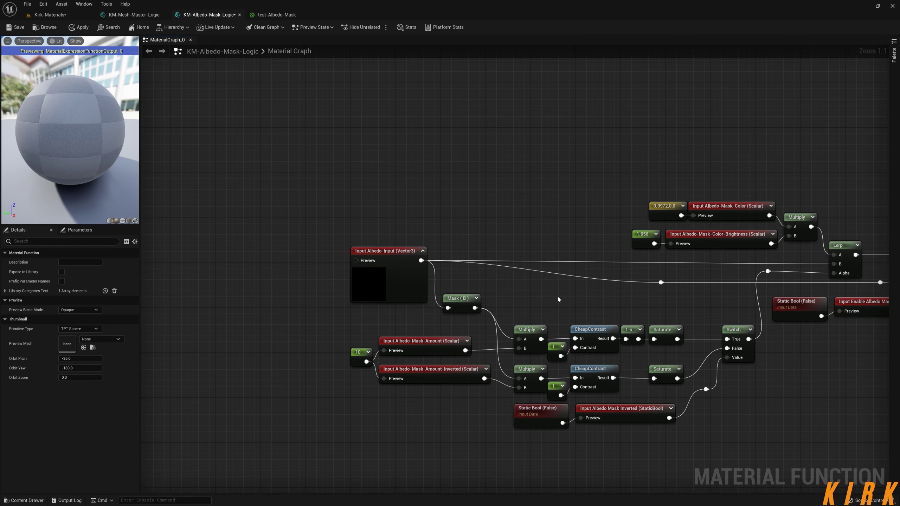
{"action": "left_click", "coordinate": [661, 284]}
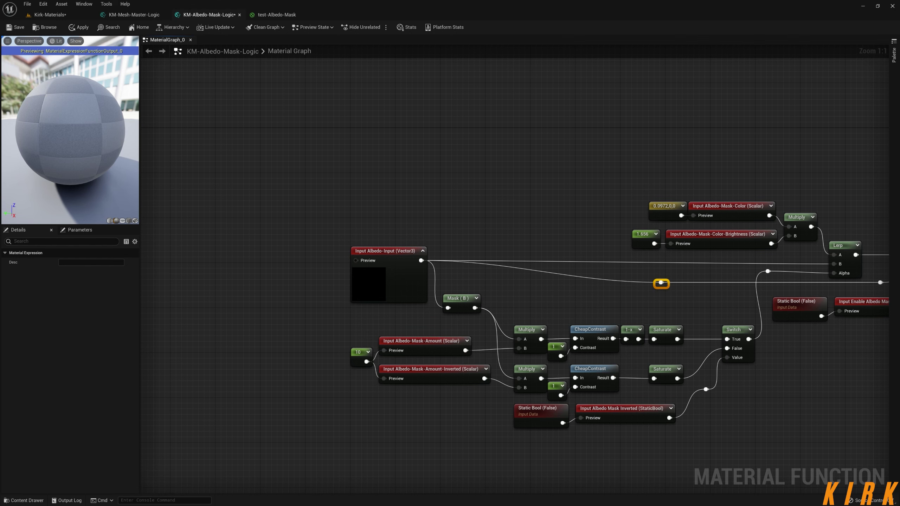
{"action": "right_click_drag", "start_coordinate": [680, 293], "coordinate": [602, 294]}
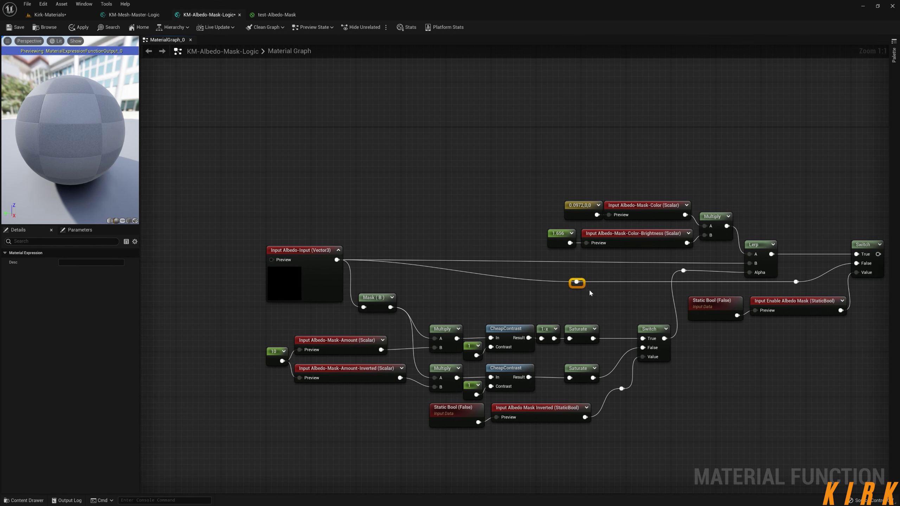
{"action": "key", "text": "Delete"}
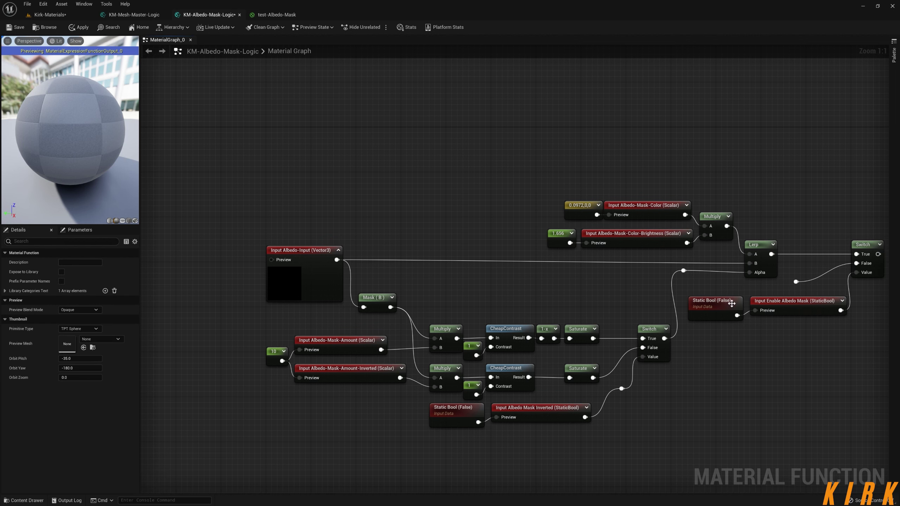
{"action": "left_click", "coordinate": [797, 284]}
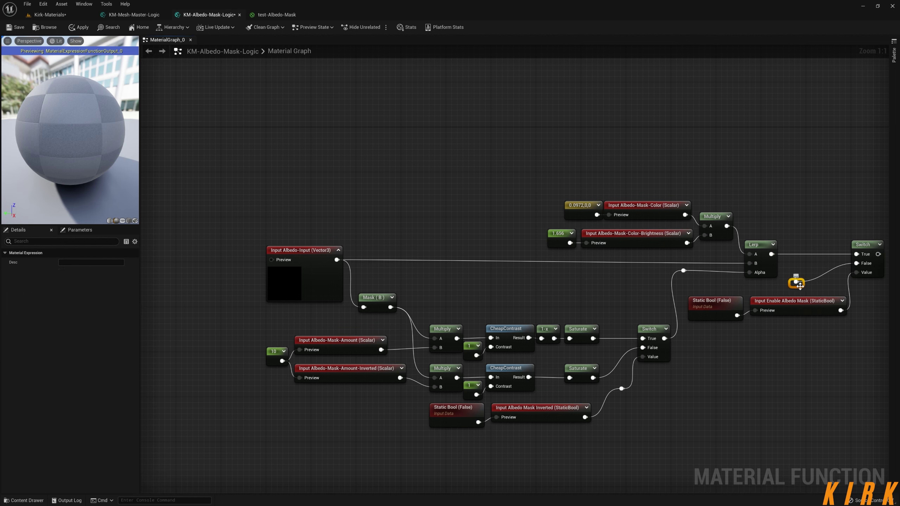
{"action": "left_click", "coordinate": [698, 285]}
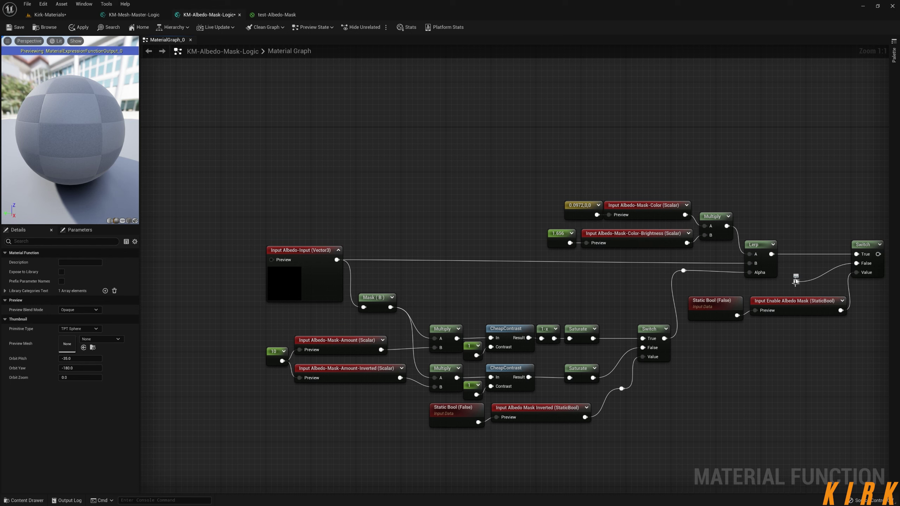
{"action": "left_click_drag", "start_coordinate": [796, 282], "coordinate": [336, 260]}
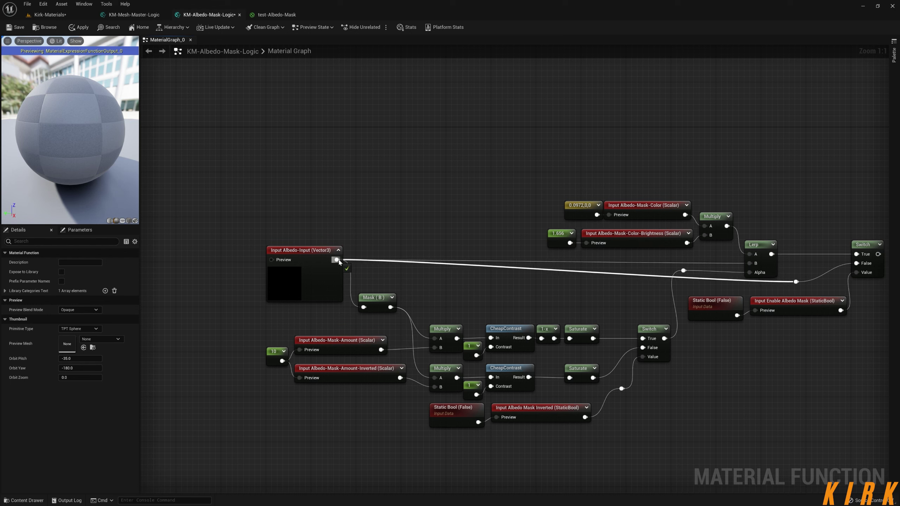
Step: Add a reroute node on the link from Albedo-Input to the final Switch and place it just below and before the Lerp
{"action": "double_click", "coordinate": [774, 281]}
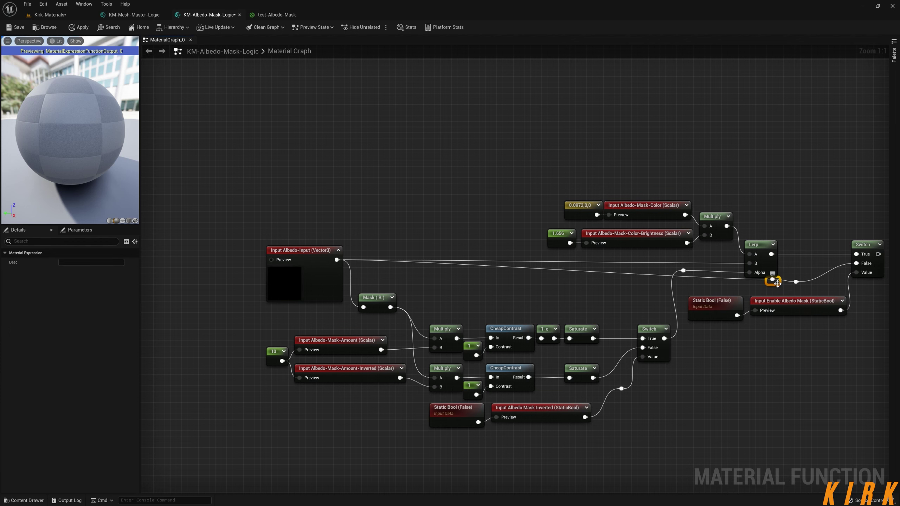
{"action": "left_click_drag", "start_coordinate": [777, 282], "coordinate": [728, 283]}
{"action": "left_click", "coordinate": [685, 287]}
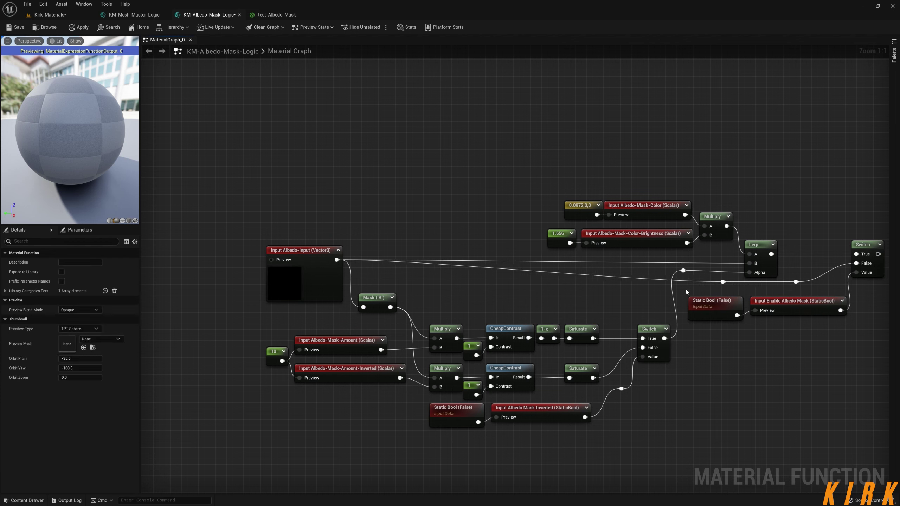
Step: Add a reroute node on the Lerp's B link, place it close to the Lerp and feed the Switch's reroute nodes from it
{"action": "double_click", "coordinate": [660, 262]}
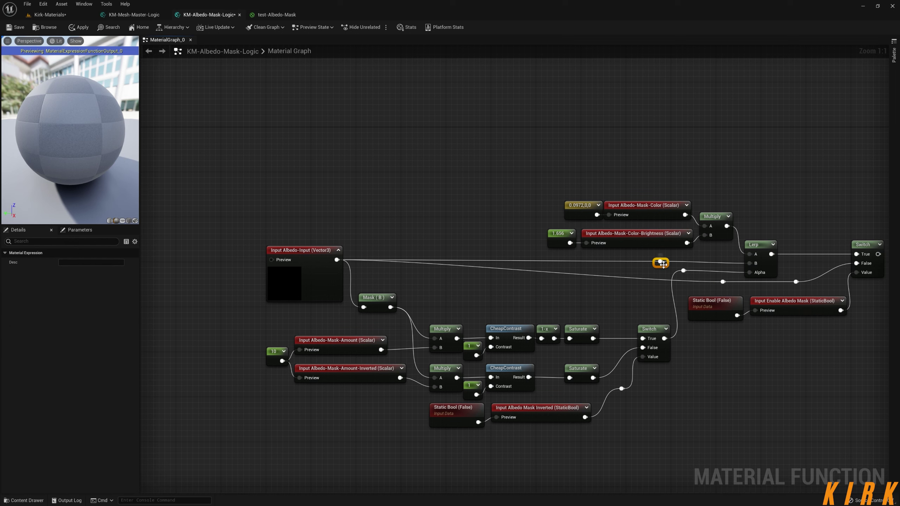
{"action": "left_click_drag", "start_coordinate": [666, 269], "coordinate": [711, 266]}
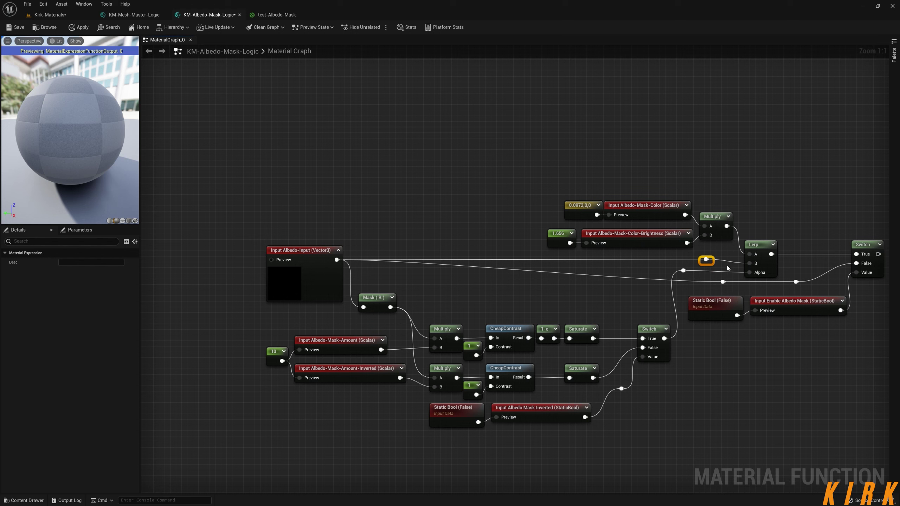
{"action": "left_click", "coordinate": [721, 261]}
{"action": "left_click_drag", "start_coordinate": [707, 260], "coordinate": [722, 282]}
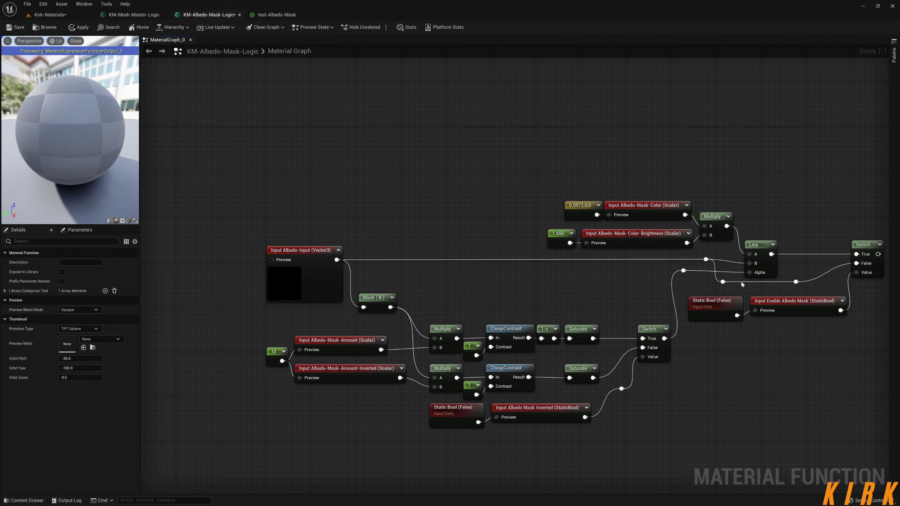
Step: Connect the final Switch to the Output Result node, placed closer to it, and name that output Mask-Output
{"action": "right_click_drag", "start_coordinate": [547, 278], "coordinate": [524, 279]}
{"action": "scroll", "coordinate": [469, 300], "scroll_direction": "down", "scroll_amount": 2}
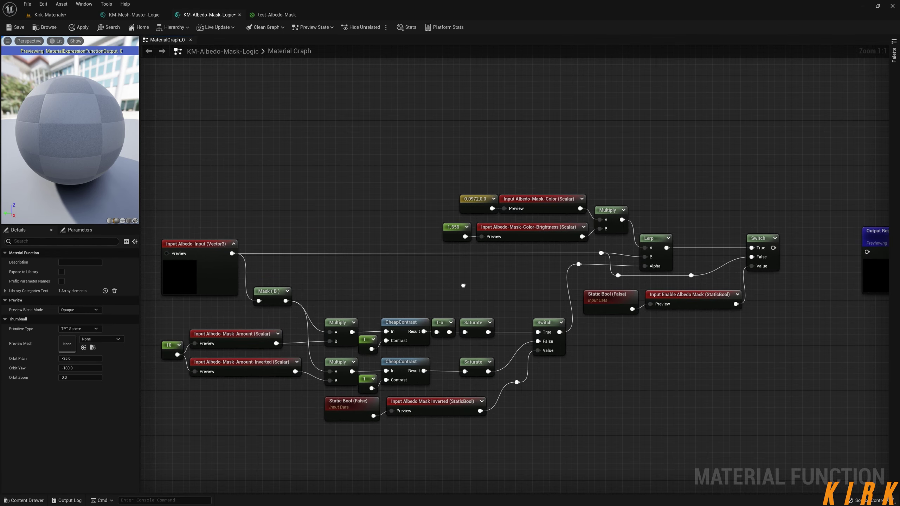
{"action": "right_click_drag", "start_coordinate": [467, 298], "coordinate": [418, 269]}
{"action": "scroll", "coordinate": [771, 281], "scroll_direction": "up", "scroll_amount": 2}
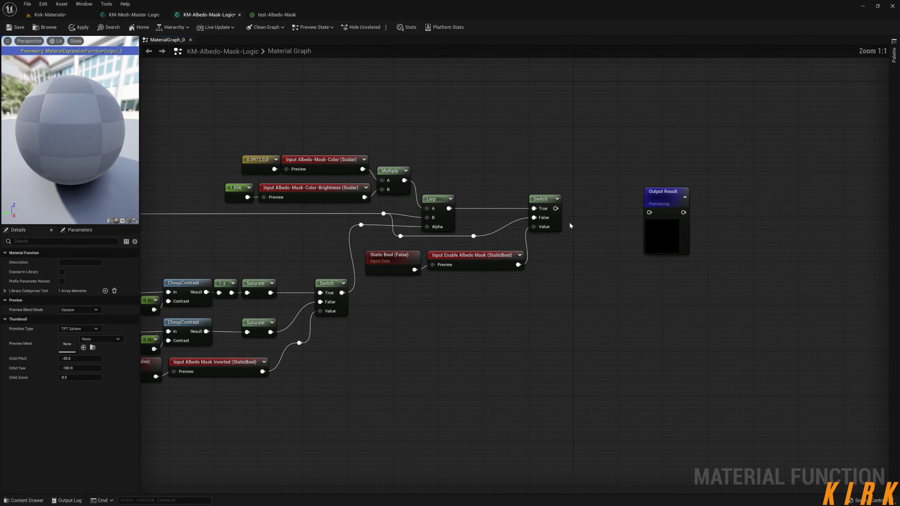
{"action": "left_click_drag", "start_coordinate": [555, 208], "coordinate": [638, 198]}
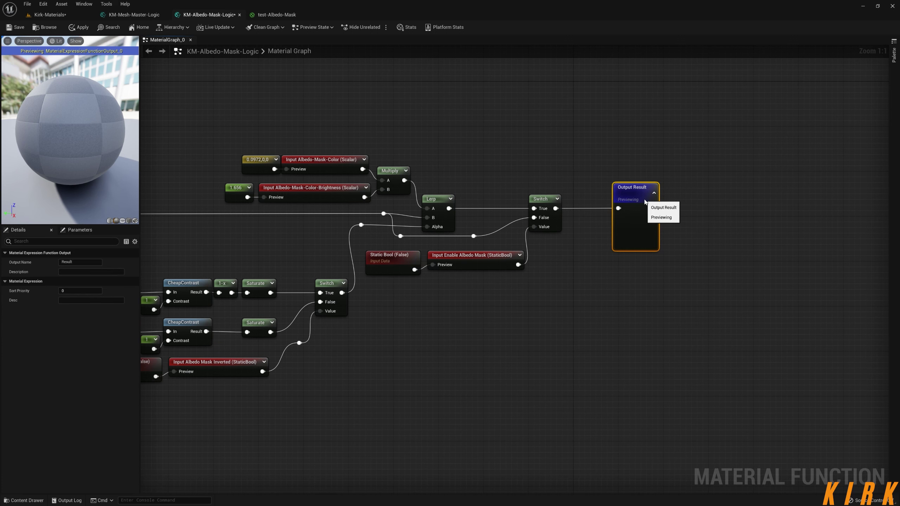
{"action": "left_click", "coordinate": [81, 262]}
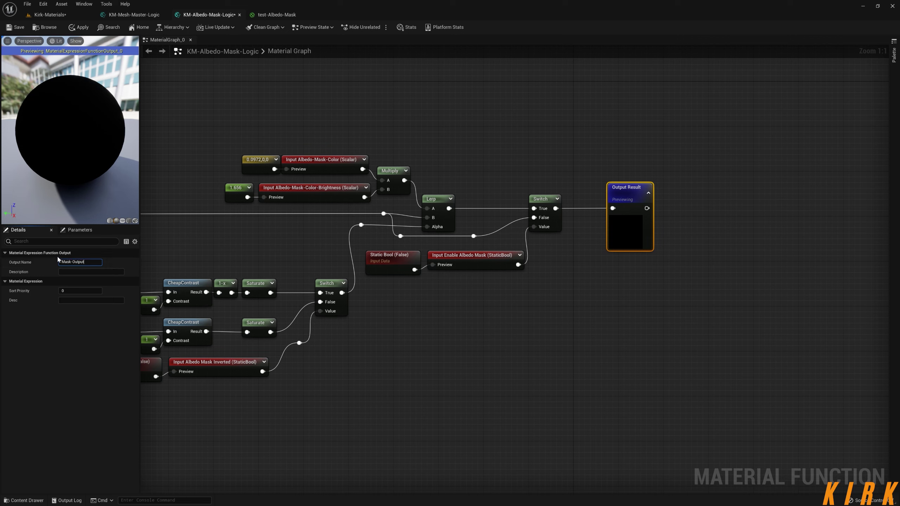
{"action": "left_click", "coordinate": [604, 352]}
Step: Review the finished mask graph from the output back to the Albedo-Input node and its settings
{"action": "right_click_drag", "start_coordinate": [544, 307], "coordinate": [525, 324]}
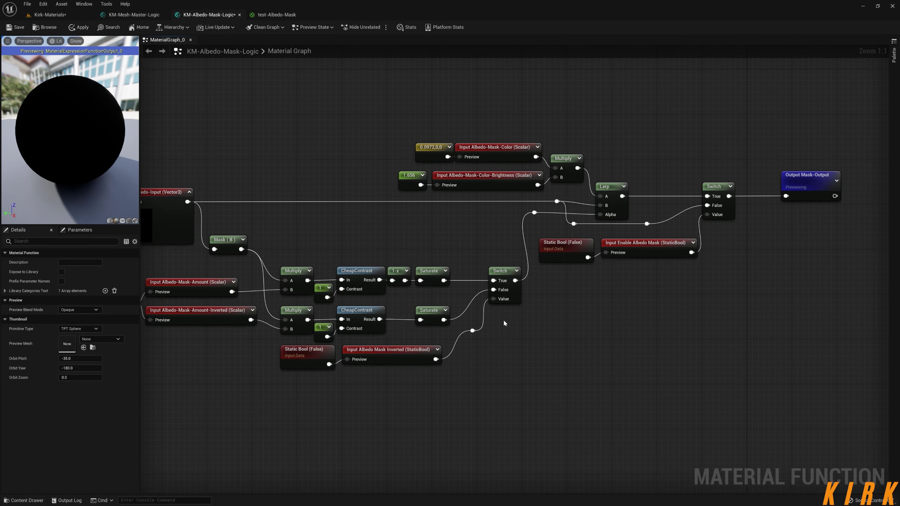
{"action": "right_click_drag", "start_coordinate": [637, 283], "coordinate": [636, 363]}
{"action": "left_click_drag", "start_coordinate": [851, 122], "coordinate": [380, 376]}
{"action": "left_click", "coordinate": [702, 382]}
{"action": "mouse_move", "coordinate": [706, 385]}
{"action": "right_mouse_down"}
{"action": "mouse_move", "coordinate": [651, 391]}
{"action": "mouse_move", "coordinate": [703, 397]}
{"action": "right_mouse_up"}
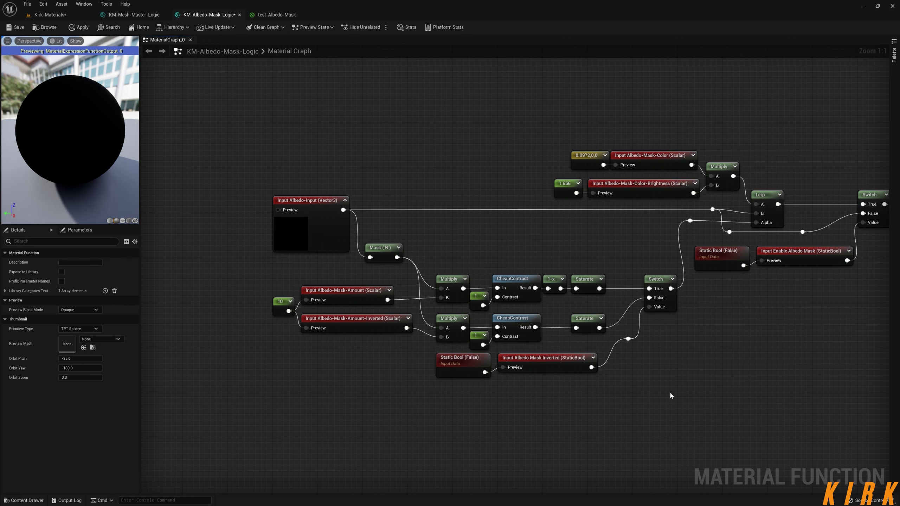
{"action": "right_click_drag", "start_coordinate": [710, 391], "coordinate": [665, 398]}
{"action": "left_click", "coordinate": [268, 206]}
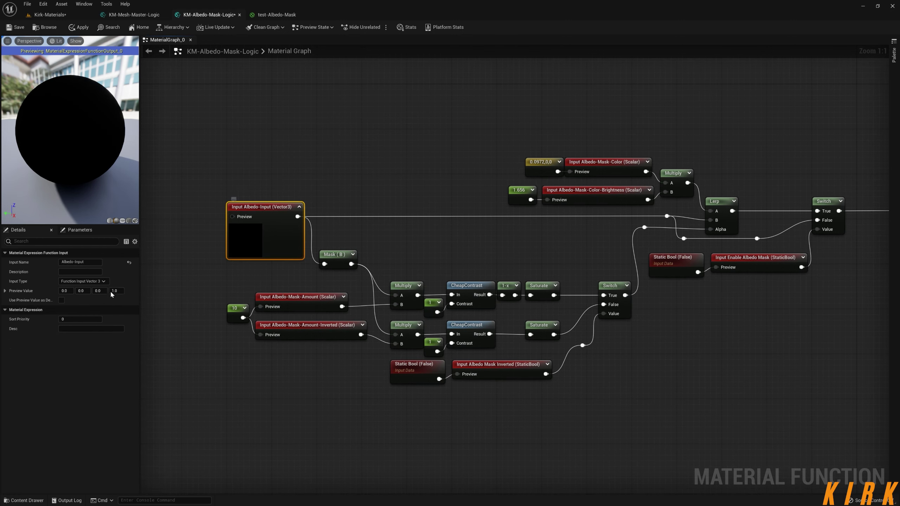
{"action": "right_click_drag", "start_coordinate": [764, 354], "coordinate": [641, 361]}
{"action": "left_click", "coordinate": [607, 364]}
{"action": "right_click_drag", "start_coordinate": [557, 374], "coordinate": [588, 353]}
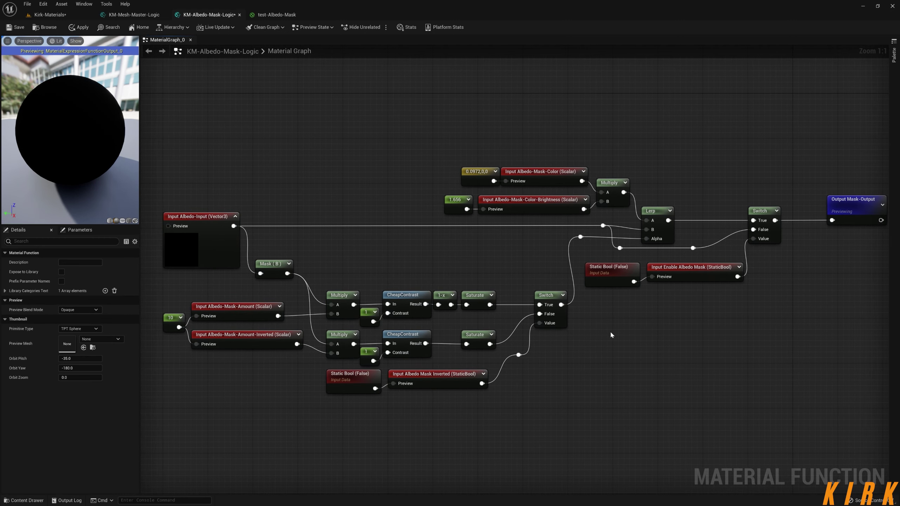
Step: Number the sort priorities of the four scalar inputs in sequence, from 1 for Albedo-Mask-Color to 4 for Albedo-Mask-Amount-Inverted
{"action": "left_click", "coordinate": [553, 177]}
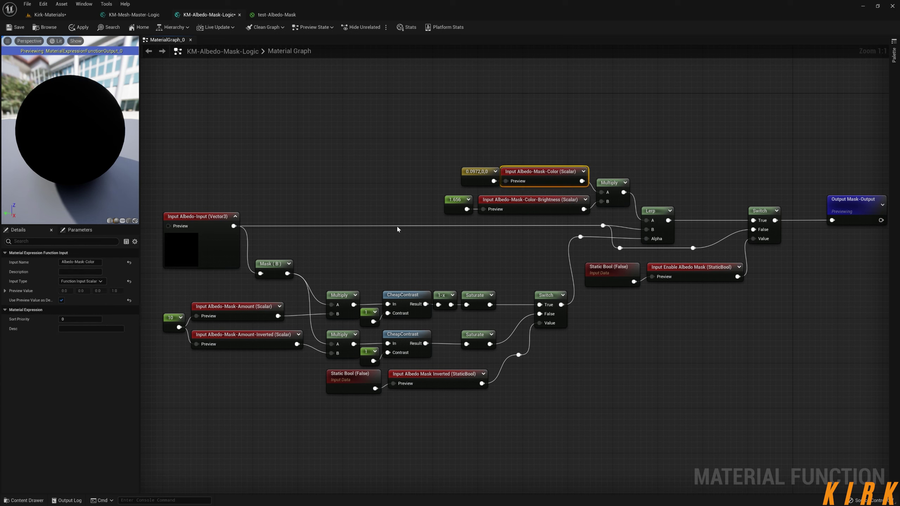
{"action": "left_click", "coordinate": [81, 319]}
{"action": "type", "text": "1"}
{"action": "left_click", "coordinate": [496, 210]}
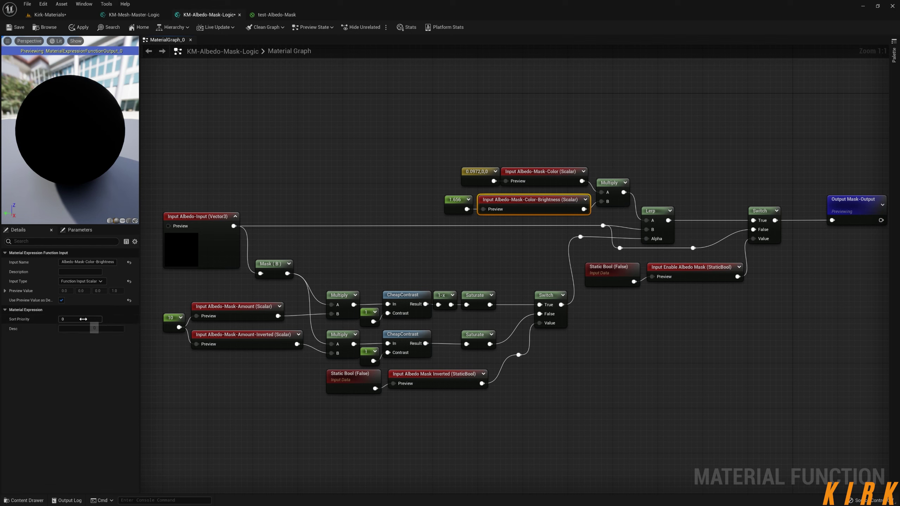
{"action": "left_click", "coordinate": [240, 310]}
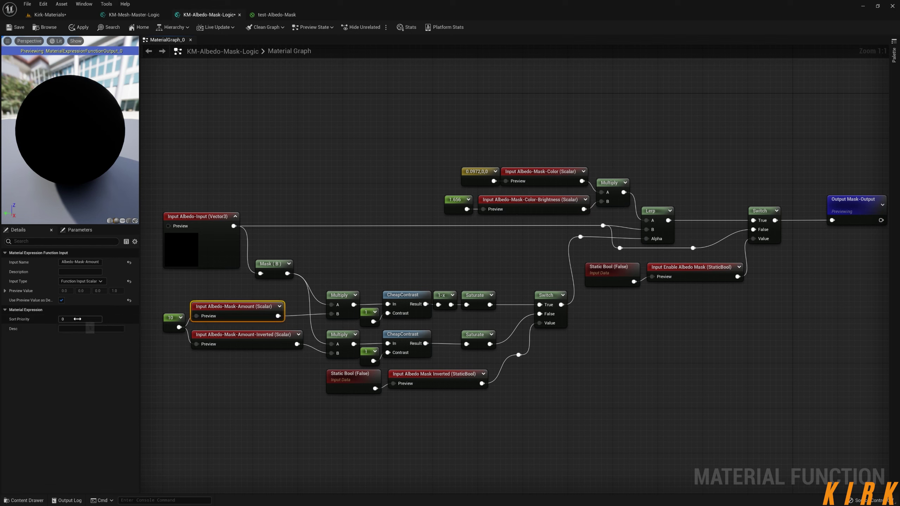
{"action": "left_click", "coordinate": [209, 337]}
{"action": "left_click", "coordinate": [80, 319]}
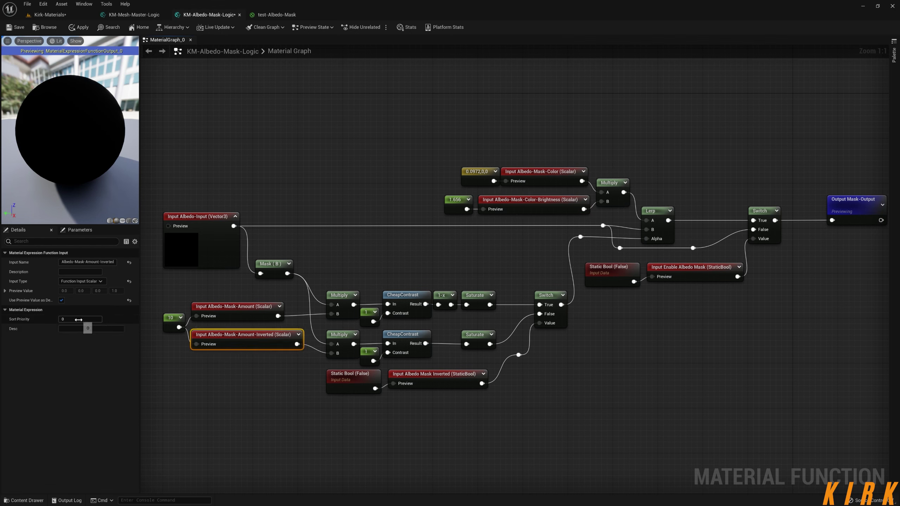
{"action": "type", "text": "4"}
Step: Continue the sort priority numbering on the two Static Bool inputs, giving Albedo Mask Inverted priority 6
{"action": "left_click", "coordinate": [430, 382]}
{"action": "left_click", "coordinate": [660, 277]}
{"action": "left_click", "coordinate": [418, 375]}
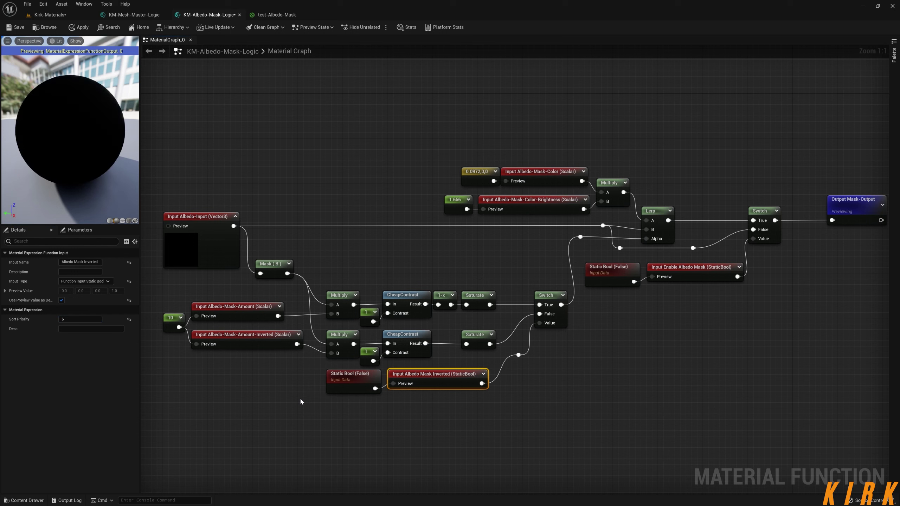
{"action": "left_click", "coordinate": [389, 413]}
Step: Apply and save the changes to the KM-Albedo-Mask-Logic function
{"action": "right_click_drag", "start_coordinate": [674, 353], "coordinate": [715, 353]}
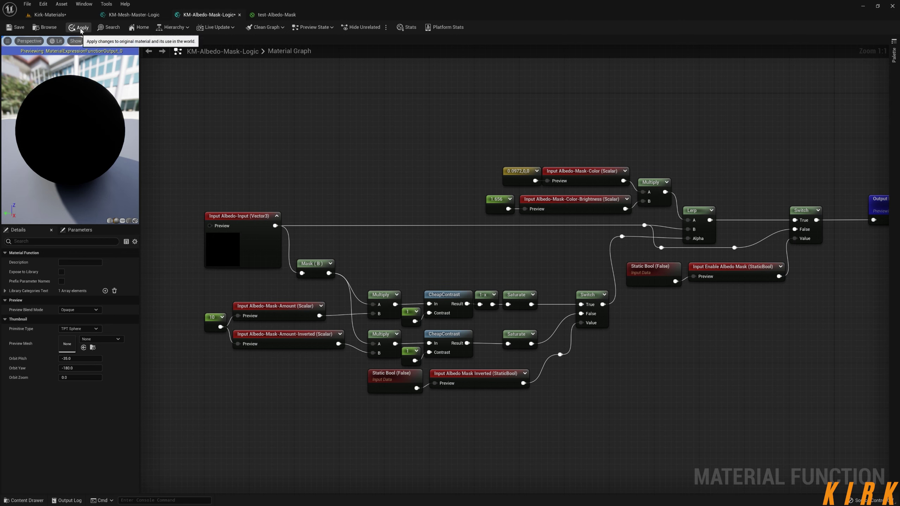
{"action": "left_click", "coordinate": [18, 28]}
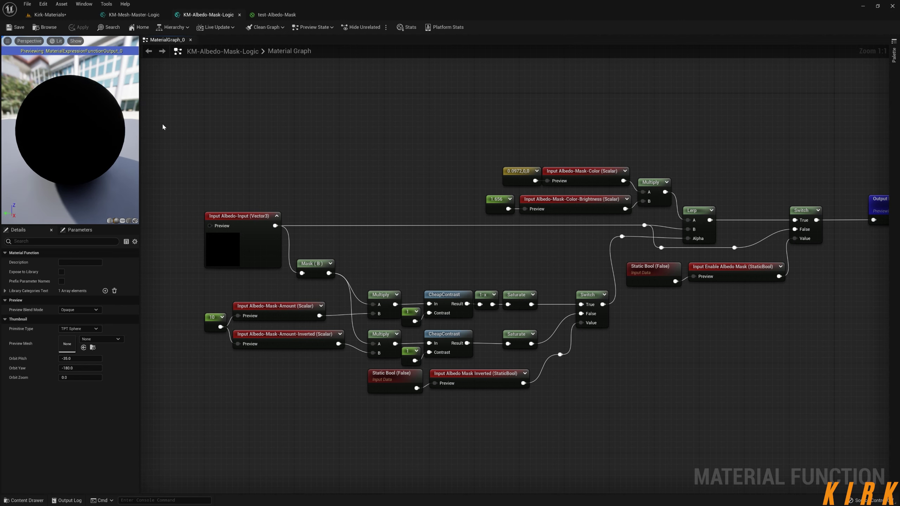
{"action": "right_click_drag", "start_coordinate": [436, 410], "coordinate": [394, 299]}
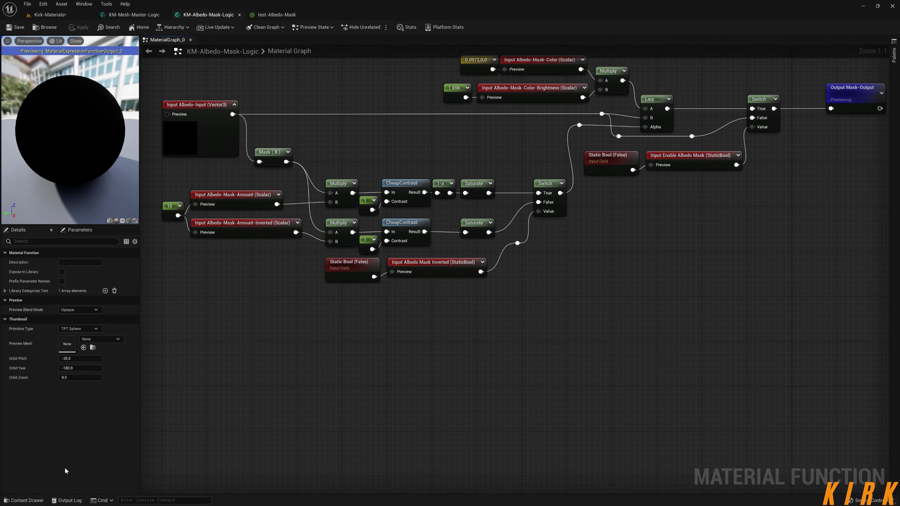
Step: Open the KM-Albedo-Mask-Params function from the Mesh-Master Functions Albedo-Mask folder and hide its stats
{"action": "left_click", "coordinate": [24, 500]}
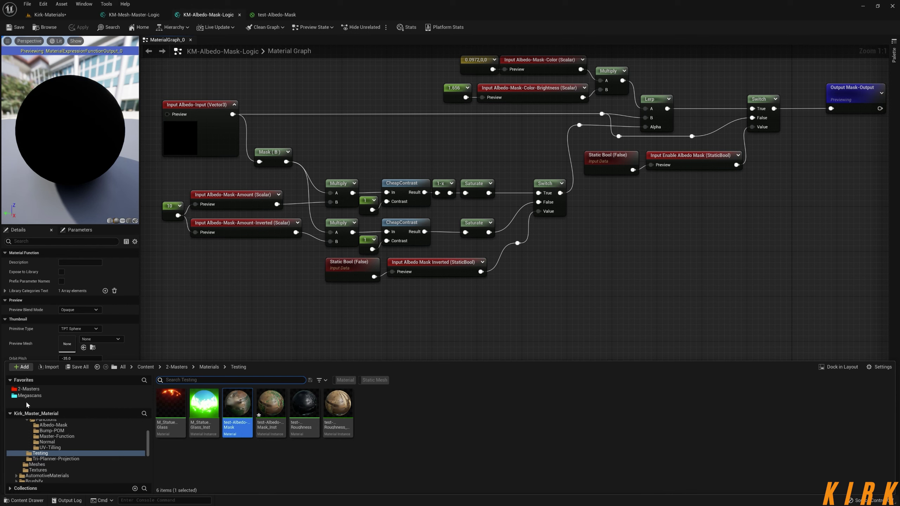
{"action": "left_click", "coordinate": [28, 389]}
{"action": "double_click", "coordinate": [237, 403]}
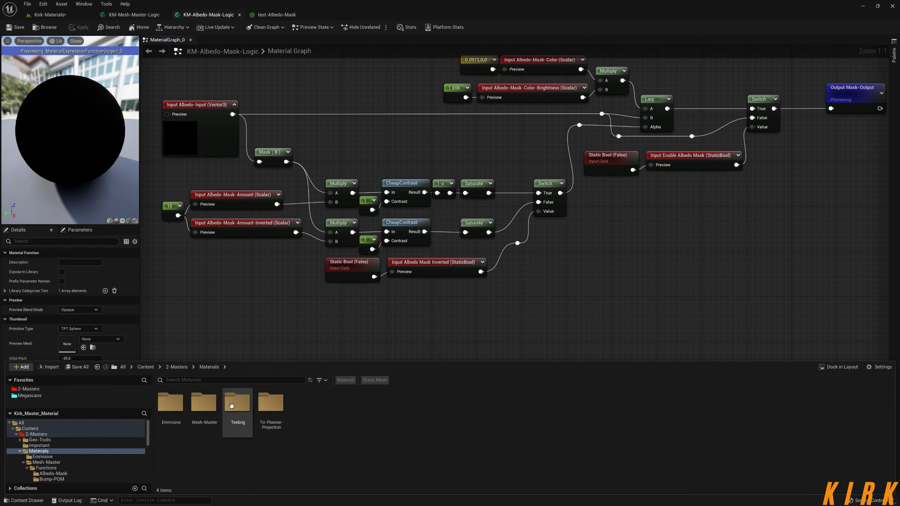
{"action": "double_click", "coordinate": [203, 404]}
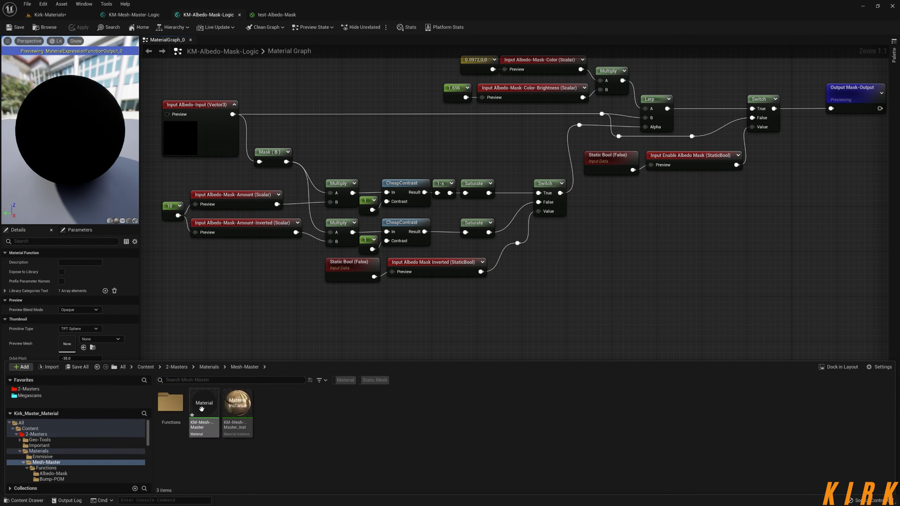
{"action": "double_click", "coordinate": [172, 407]}
{"action": "double_click", "coordinate": [184, 414]}
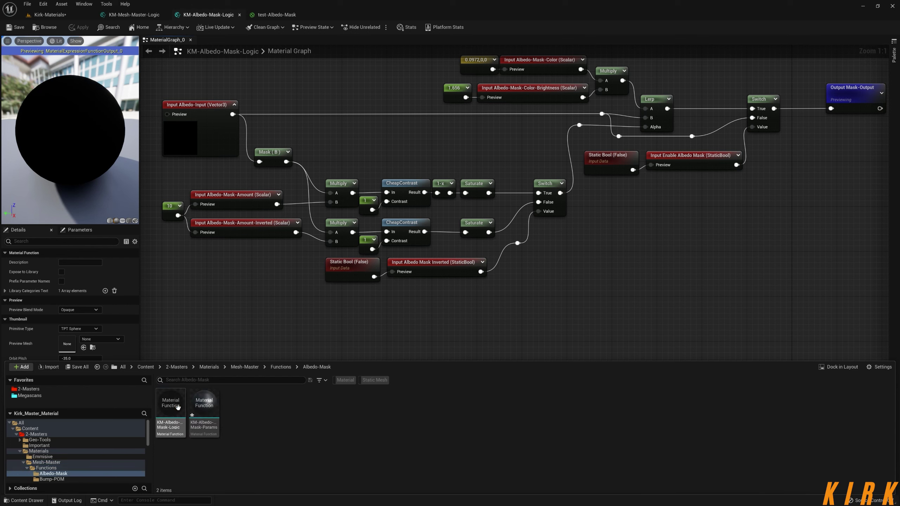
{"action": "double_click", "coordinate": [204, 404]}
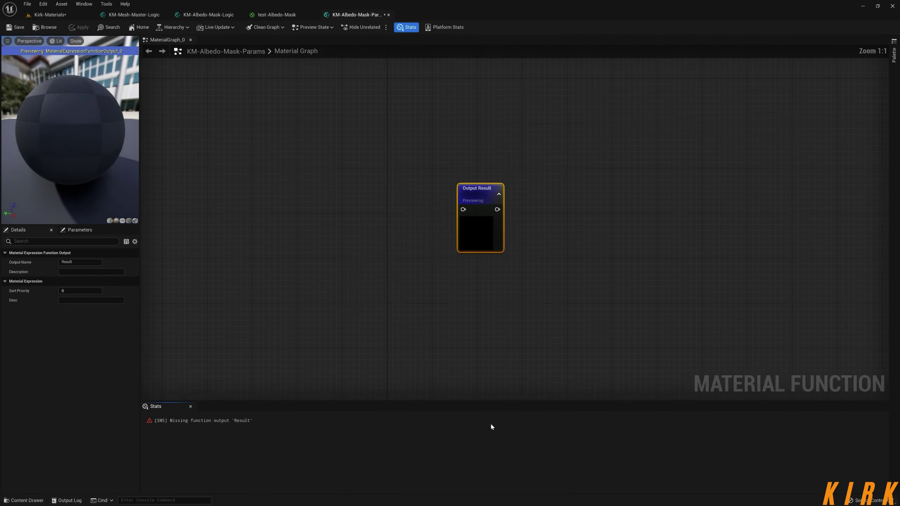
{"action": "right_click_drag", "start_coordinate": [319, 286], "coordinate": [480, 299]}
{"action": "left_click", "coordinate": [407, 28]}
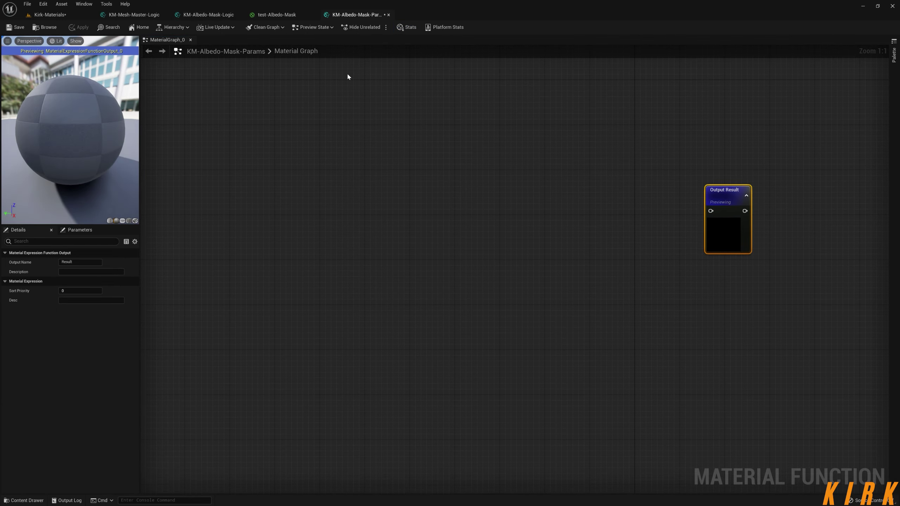
Step: Add the KM-Albedo-Mask-Logic function from the Albedo-Mask folder to the Params graph, ahead of the output node
{"action": "left_click", "coordinate": [24, 500]}
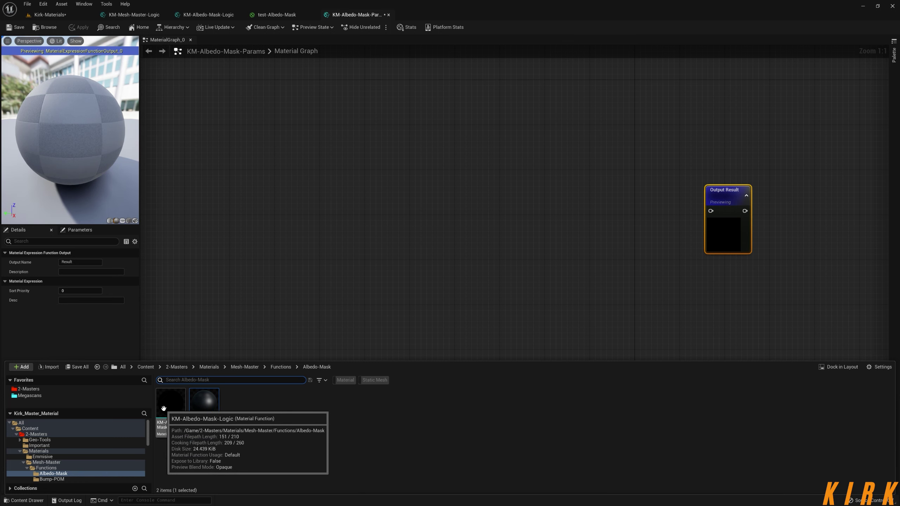
{"action": "left_click_drag", "start_coordinate": [170, 412], "coordinate": [439, 179]}
{"action": "right_click_drag", "start_coordinate": [487, 261], "coordinate": [551, 285]}
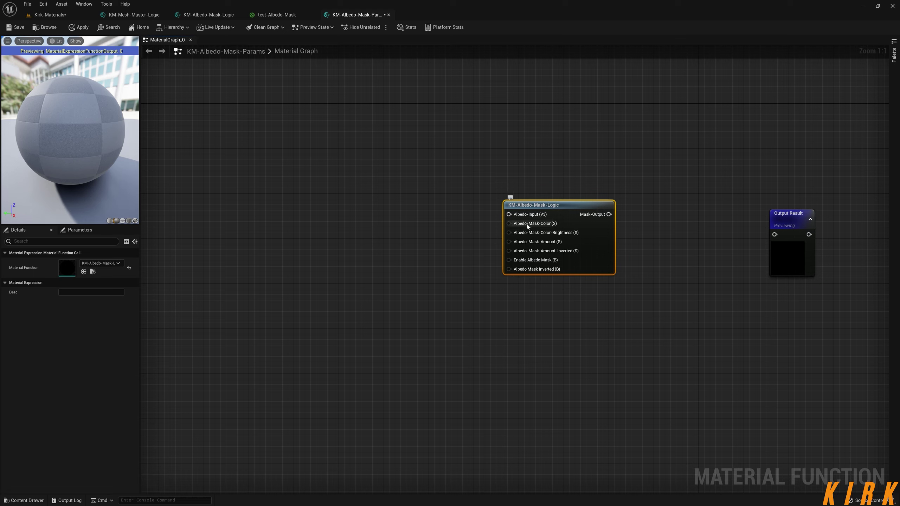
Step: Close the KM-Albedo-Mask-Logic editor and the test-Albedo-Mask material, discarding the test material's unapplied changes
{"action": "left_click", "coordinate": [209, 14]}
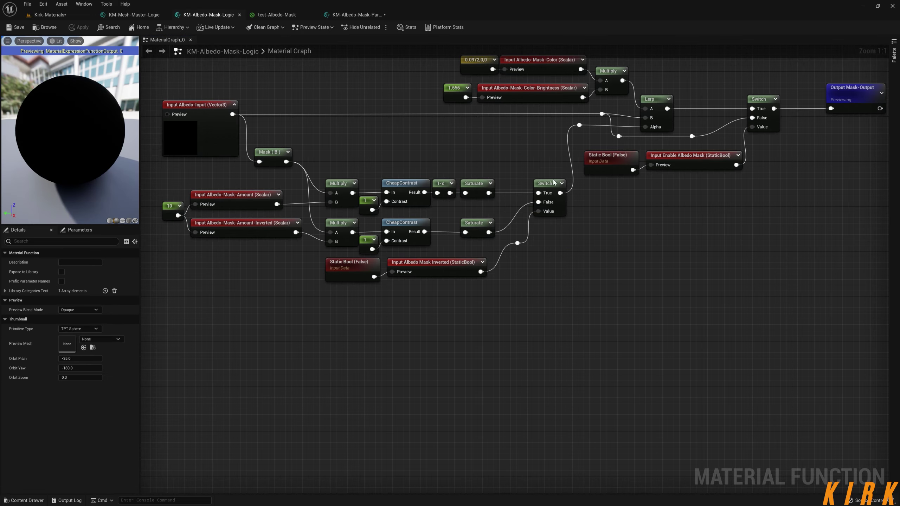
{"action": "right_click_drag", "start_coordinate": [554, 179], "coordinate": [525, 266]}
{"action": "right_click_drag", "start_coordinate": [462, 191], "coordinate": [530, 199]}
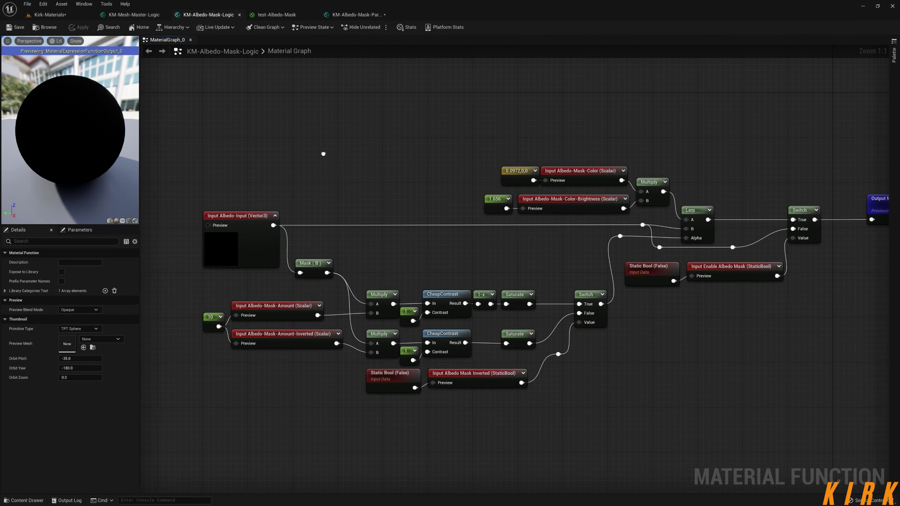
{"action": "left_click", "coordinate": [239, 14]}
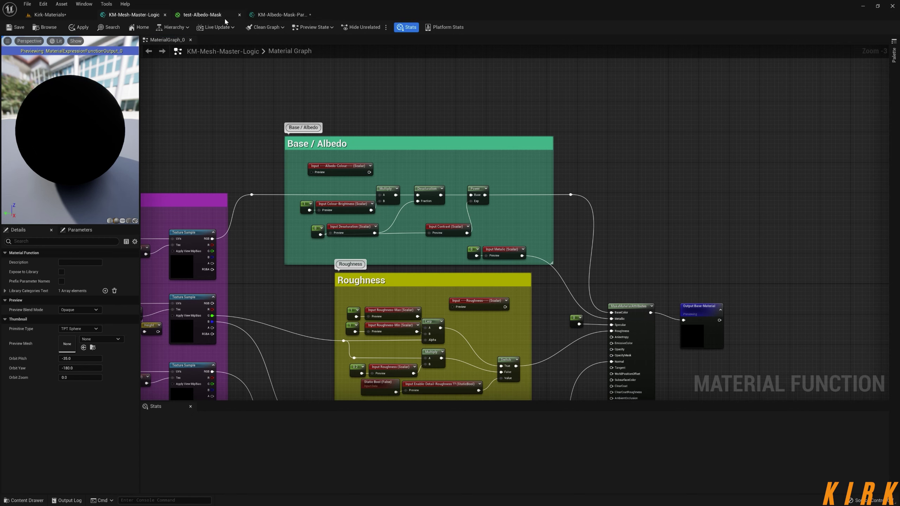
{"action": "left_click", "coordinate": [230, 16]}
{"action": "left_click", "coordinate": [239, 15]}
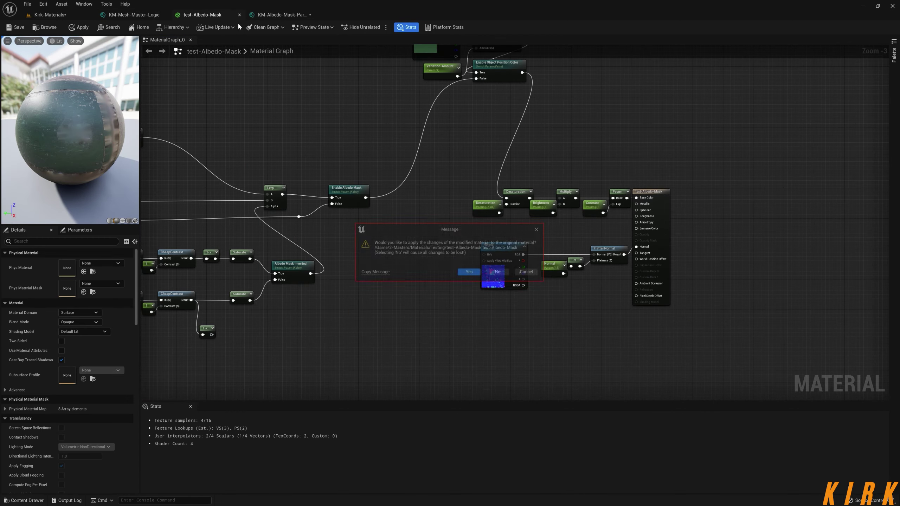
{"action": "left_click", "coordinate": [502, 273]}
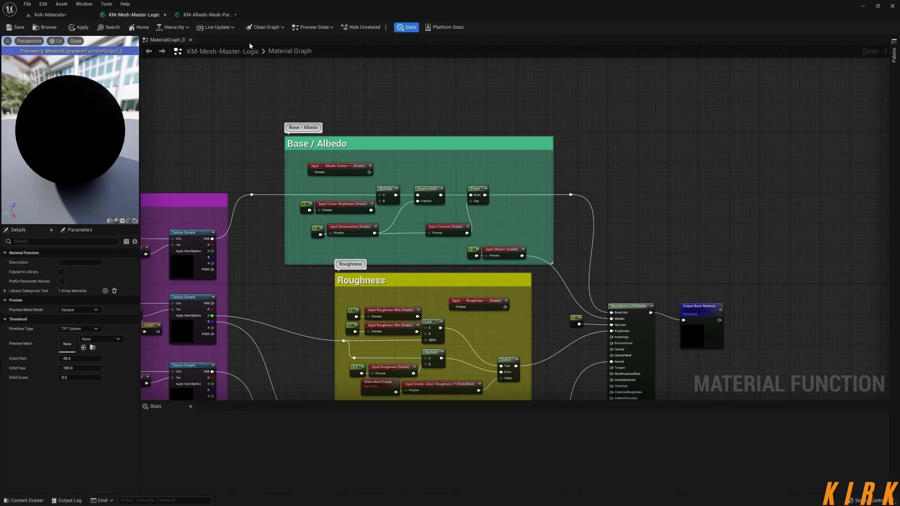
Step: In KM-Albedo-Mask-Params, connect the logic node's Mask-Output to the function output and name that output Albedo-Mask
{"action": "left_click", "coordinate": [209, 14]}
{"action": "right_click_drag", "start_coordinate": [603, 220], "coordinate": [471, 191]}
{"action": "left_click_drag", "start_coordinate": [476, 185], "coordinate": [641, 205]}
{"action": "left_click", "coordinate": [661, 193]}
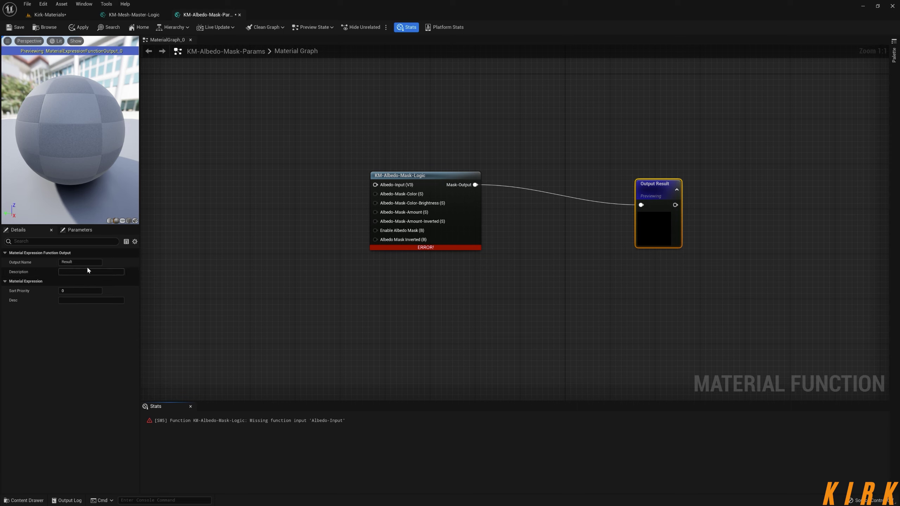
{"action": "left_click", "coordinate": [71, 262]}
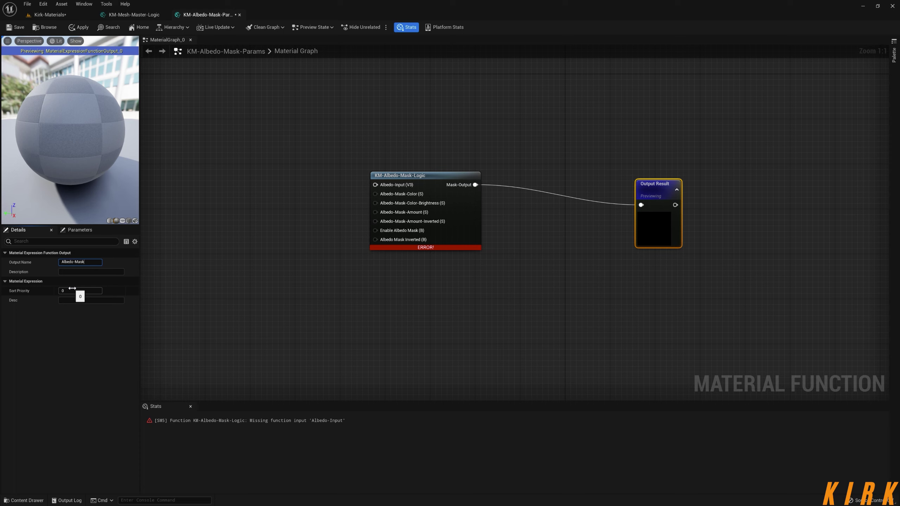
{"action": "left_click", "coordinate": [438, 257]}
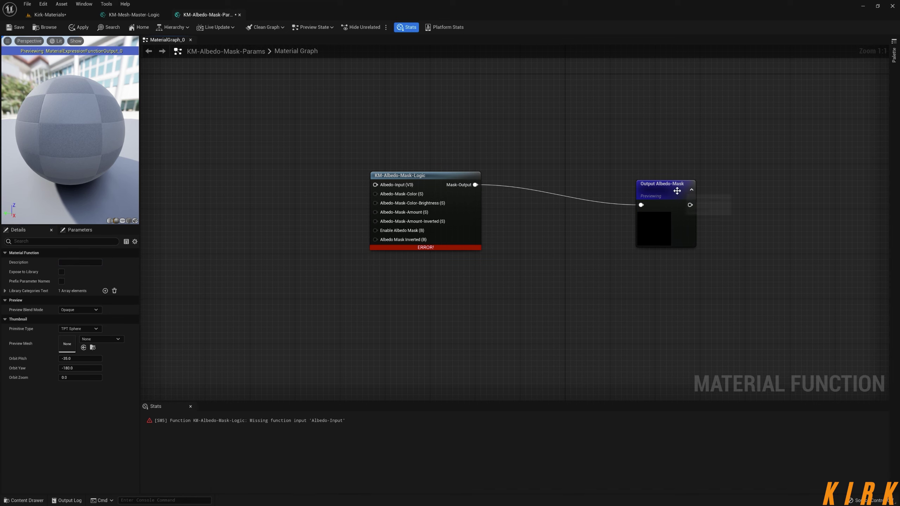
Step: Move the Albedo-Mask output node close to the logic node, collapse its preview and reposition both nodes together
{"action": "left_click_drag", "start_coordinate": [678, 192], "coordinate": [554, 173]}
{"action": "left_click", "coordinate": [621, 163]}
{"action": "left_click_drag", "start_coordinate": [638, 110], "coordinate": [360, 236]}
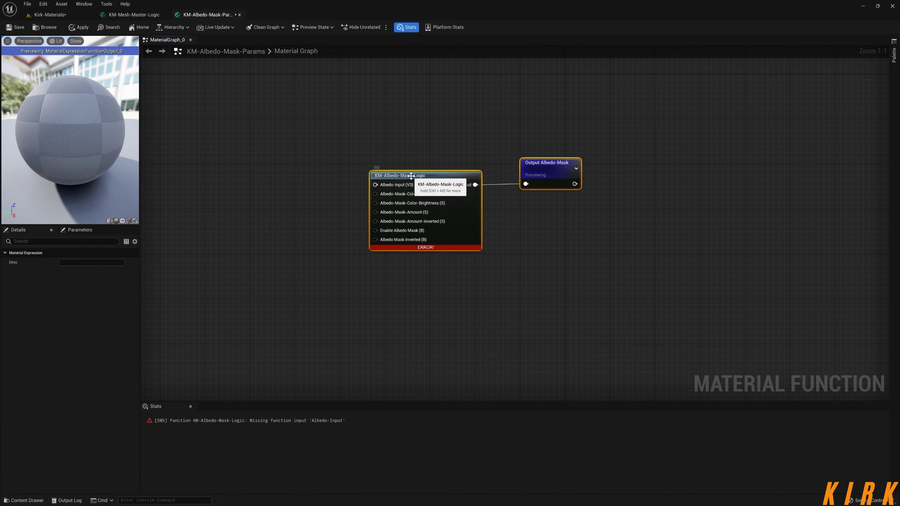
{"action": "left_click_drag", "start_coordinate": [402, 192], "coordinate": [496, 196]}
{"action": "left_click", "coordinate": [554, 314]}
{"action": "right_click_drag", "start_coordinate": [555, 313], "coordinate": [481, 252]}
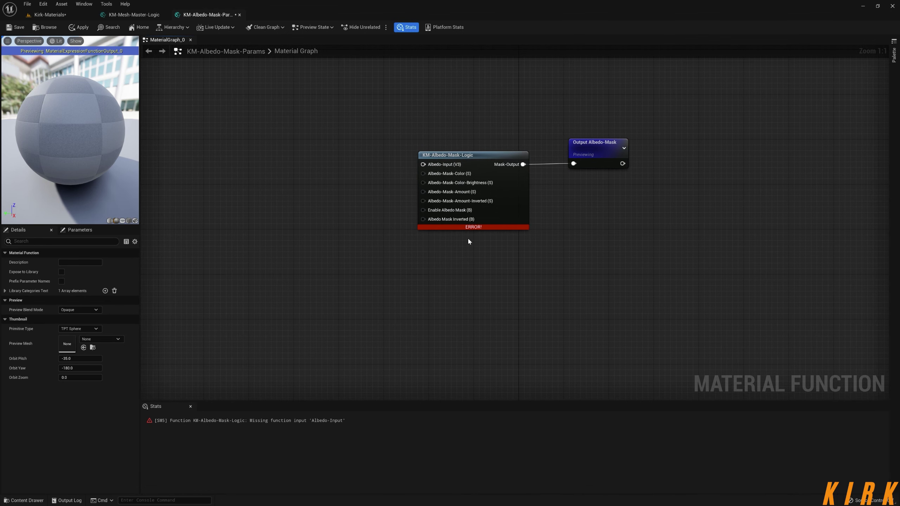
{"action": "right_click_drag", "start_coordinate": [346, 215], "coordinate": [354, 229]}
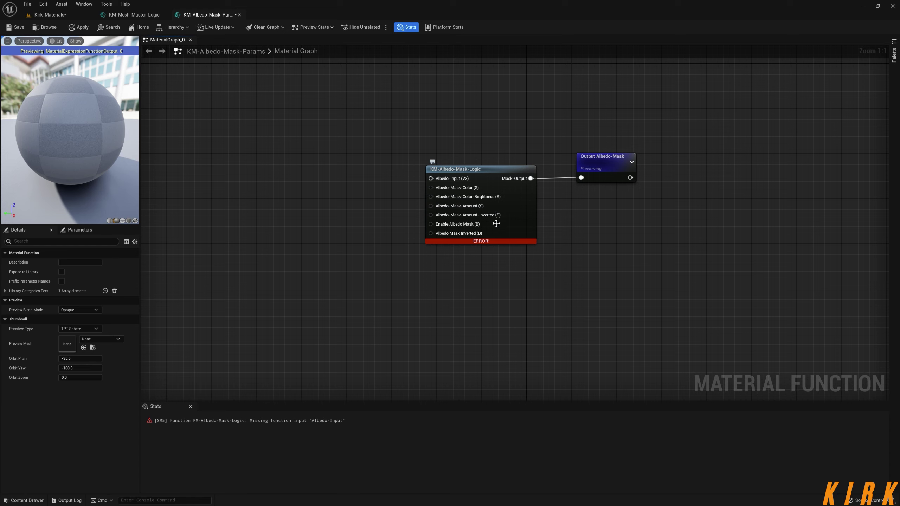
{"action": "mouse_move", "coordinate": [474, 208]}
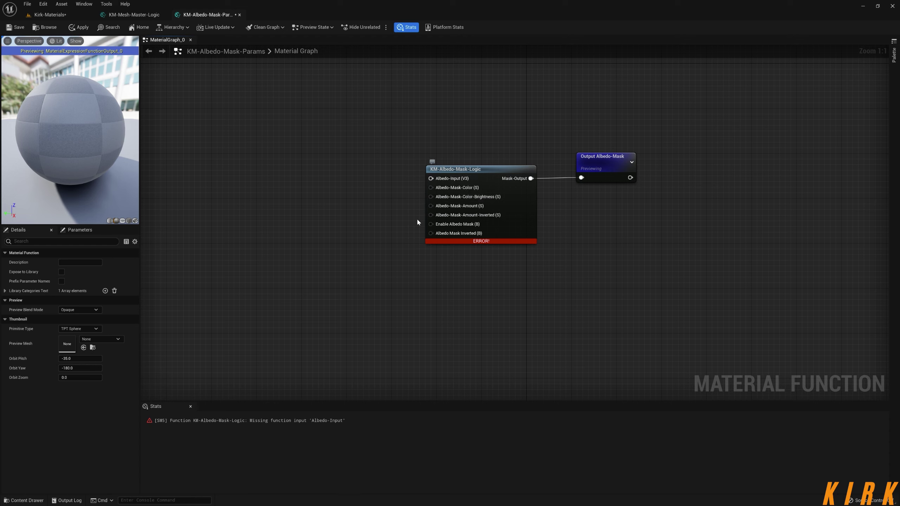
{"action": "right_click_drag", "start_coordinate": [453, 263], "coordinate": [461, 300]}
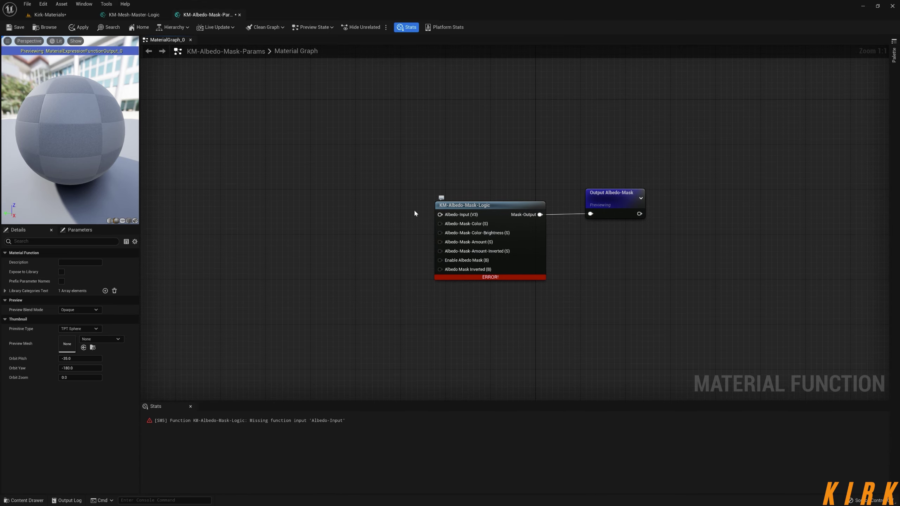
Step: Open KM-Albedo-Mask-Logic, collapse the preview of its Albedo-Input node, copy that node and close the function
{"action": "double_click", "coordinate": [442, 205]}
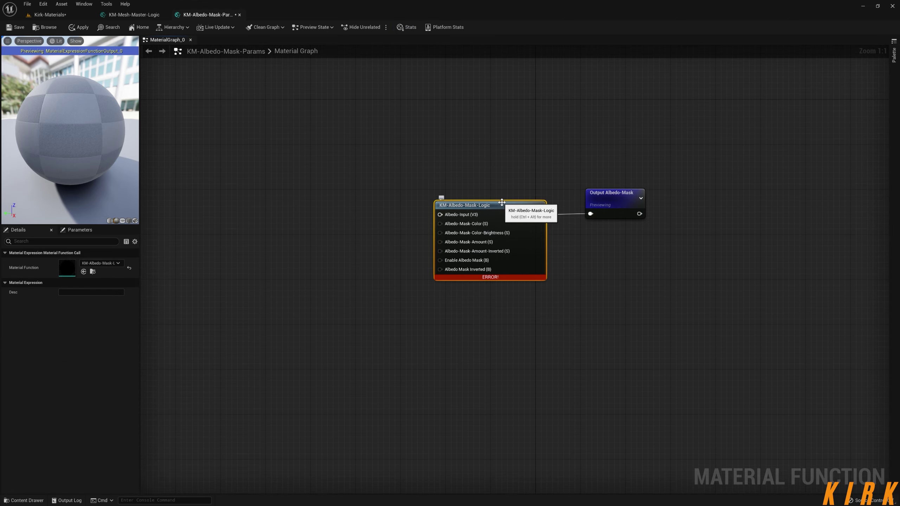
{"action": "right_click_drag", "start_coordinate": [327, 225], "coordinate": [815, 213]}
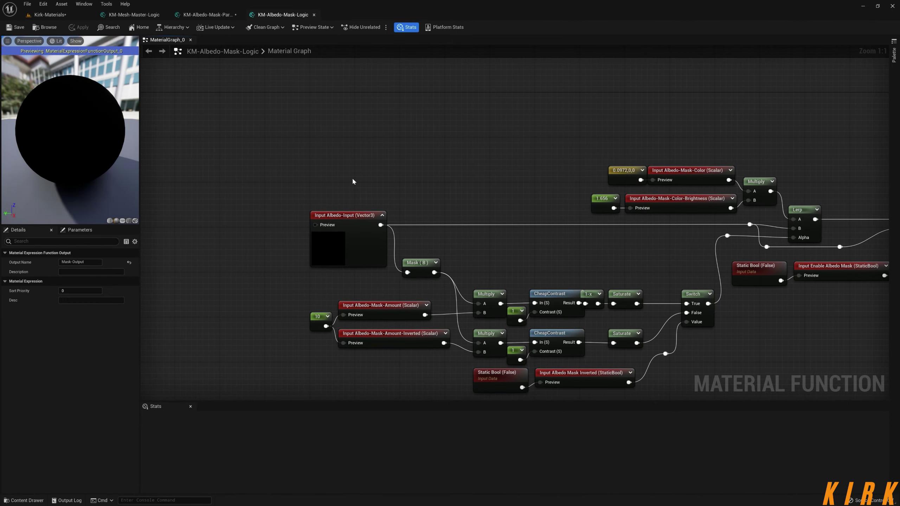
{"action": "left_click_drag", "start_coordinate": [353, 172], "coordinate": [317, 242]}
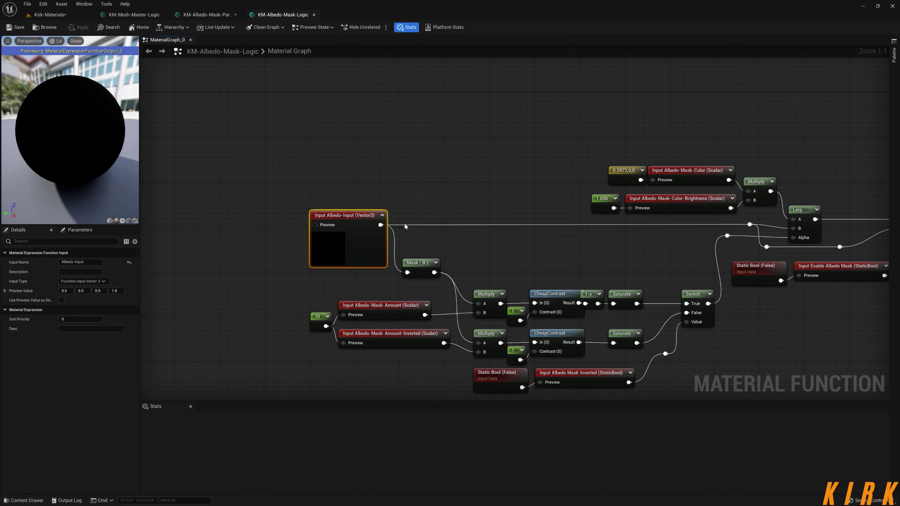
{"action": "left_click", "coordinate": [394, 210]}
{"action": "left_click_drag", "start_coordinate": [363, 174], "coordinate": [390, 290]}
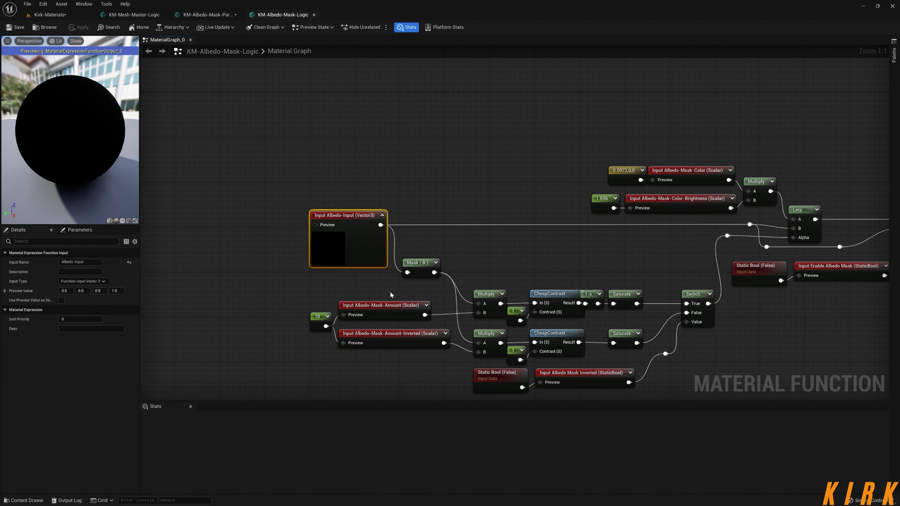
{"action": "left_click", "coordinate": [382, 216]}
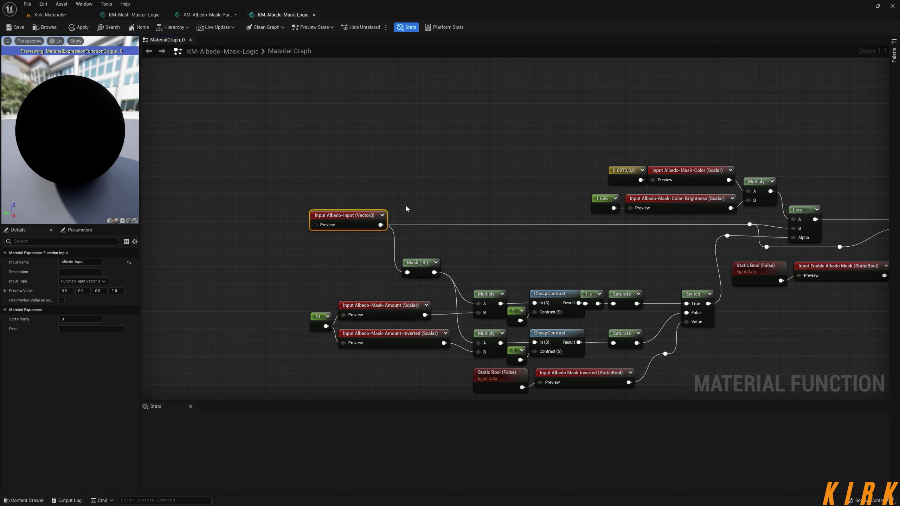
{"action": "left_click", "coordinate": [314, 14]}
{"action": "left_click", "coordinate": [501, 277]}
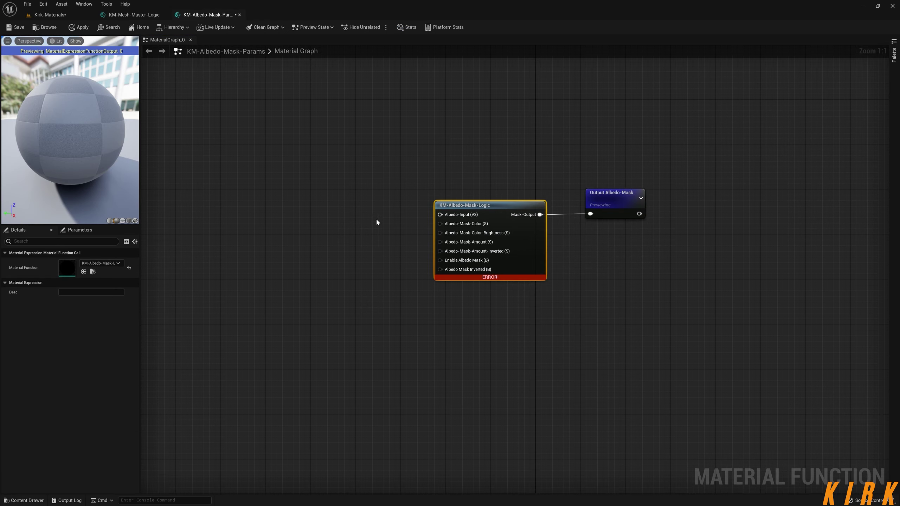
Step: Paste the Albedo-Input node into KM-Albedo-Mask-Params, connect it to the logic node's Albedo-Input and position it ahead of that node
{"action": "left_click", "coordinate": [440, 185]}
{"action": "left_click_drag", "start_coordinate": [503, 164], "coordinate": [496, 198]}
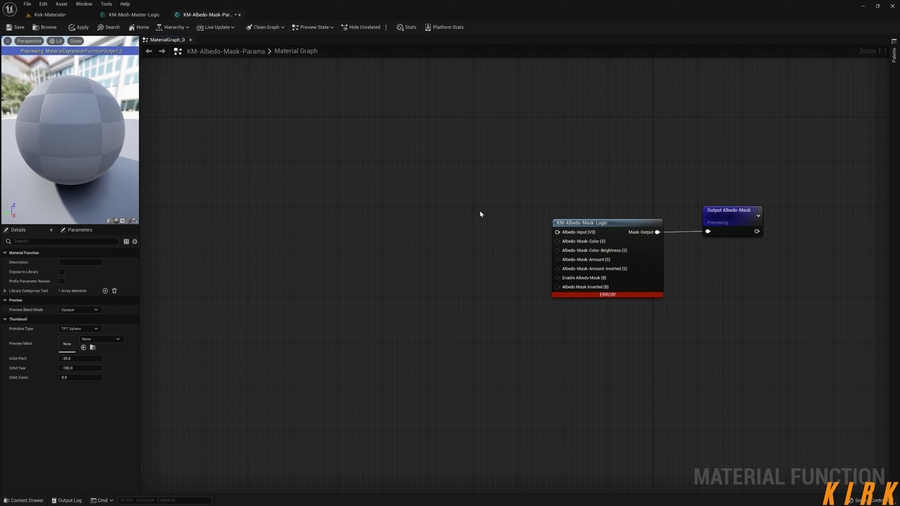
{"action": "key", "text": "ctrl+v"}
{"action": "left_click_drag", "start_coordinate": [527, 212], "coordinate": [553, 233]}
{"action": "left_click", "coordinate": [516, 202]}
{"action": "right_click_drag", "start_coordinate": [619, 313], "coordinate": [584, 174]}
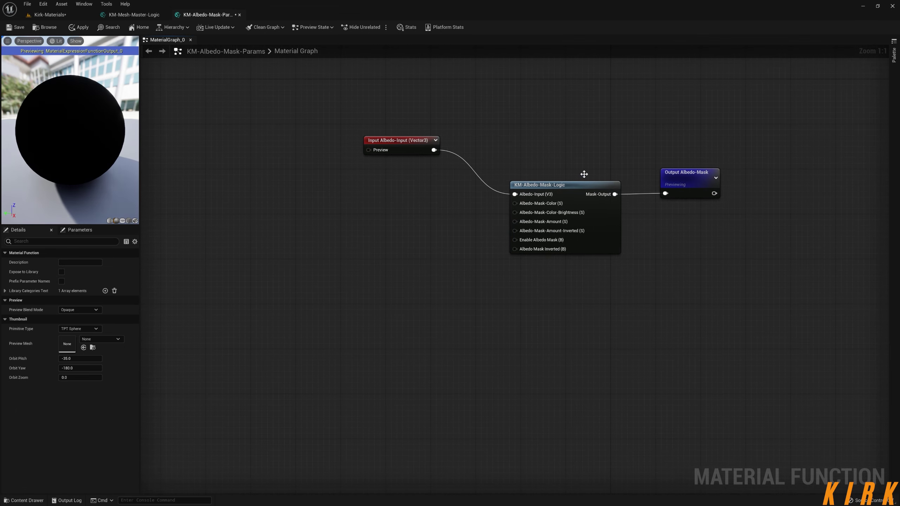
{"action": "left_click_drag", "start_coordinate": [600, 133], "coordinate": [544, 275]}
{"action": "right_click_drag", "start_coordinate": [495, 271], "coordinate": [551, 297]}
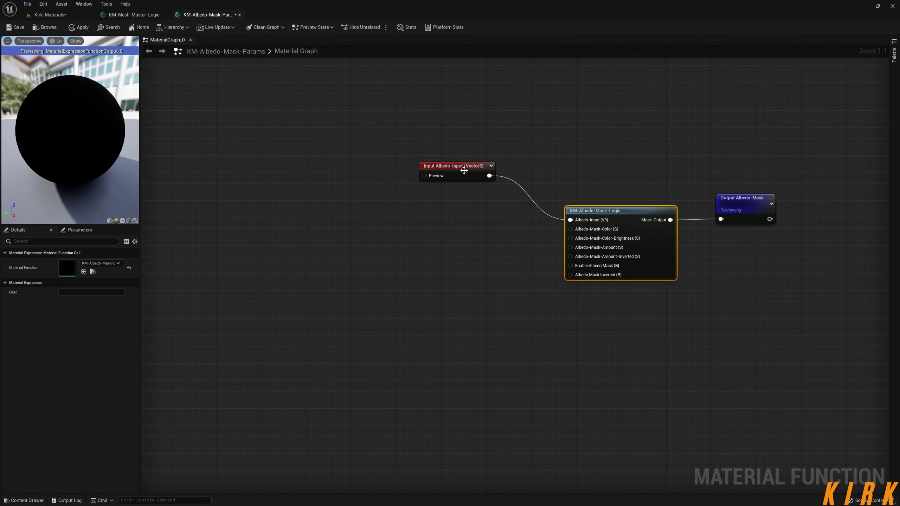
{"action": "left_click_drag", "start_coordinate": [464, 170], "coordinate": [475, 165]}
{"action": "right_click_drag", "start_coordinate": [518, 232], "coordinate": [451, 221]}
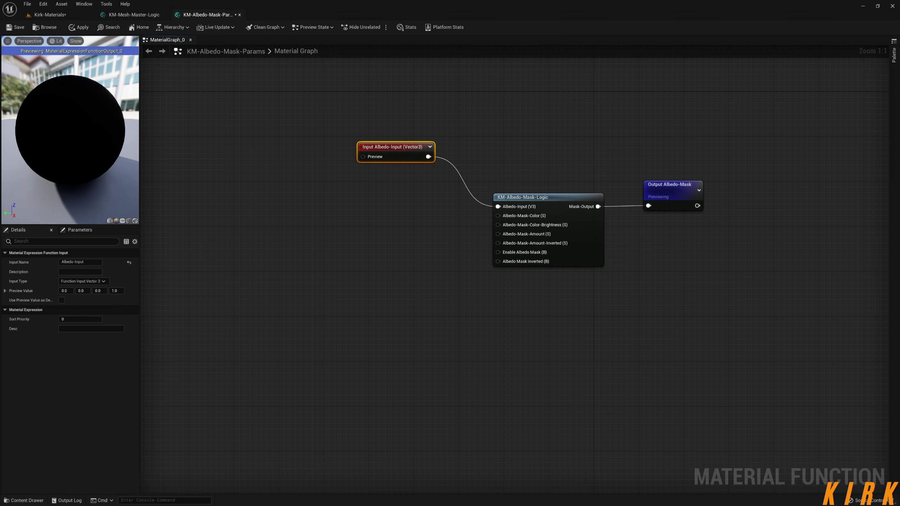
Step: Promote the logic node's Albedo-Mask-Color input to a scalar parameter named Albedo-Mask-Color and place it below the Albedo-Input node
{"action": "right_click_drag", "start_coordinate": [527, 256], "coordinate": [508, 255]}
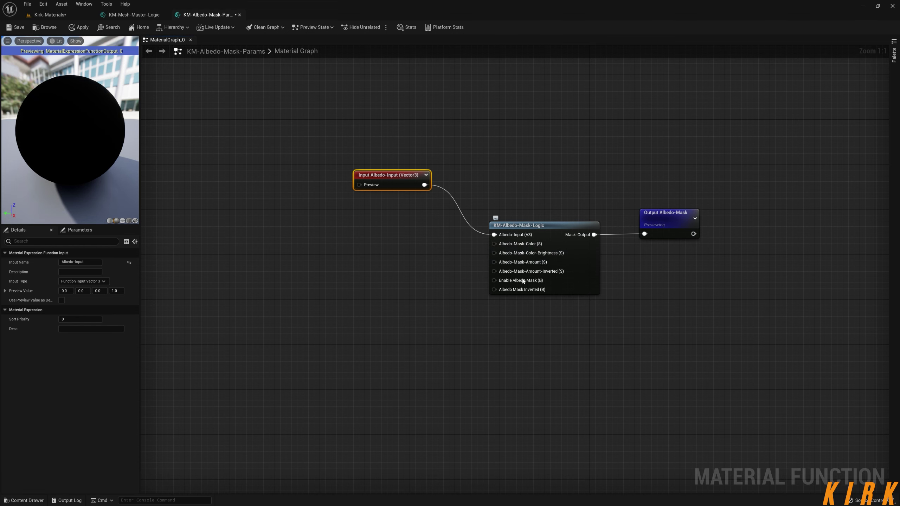
{"action": "right_click_drag", "start_coordinate": [466, 300], "coordinate": [523, 294]}
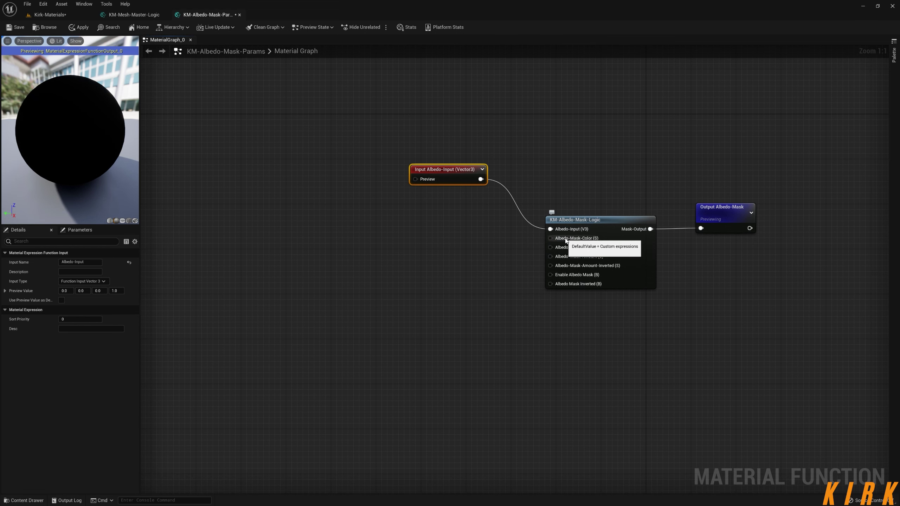
{"action": "right_click", "coordinate": [570, 241]}
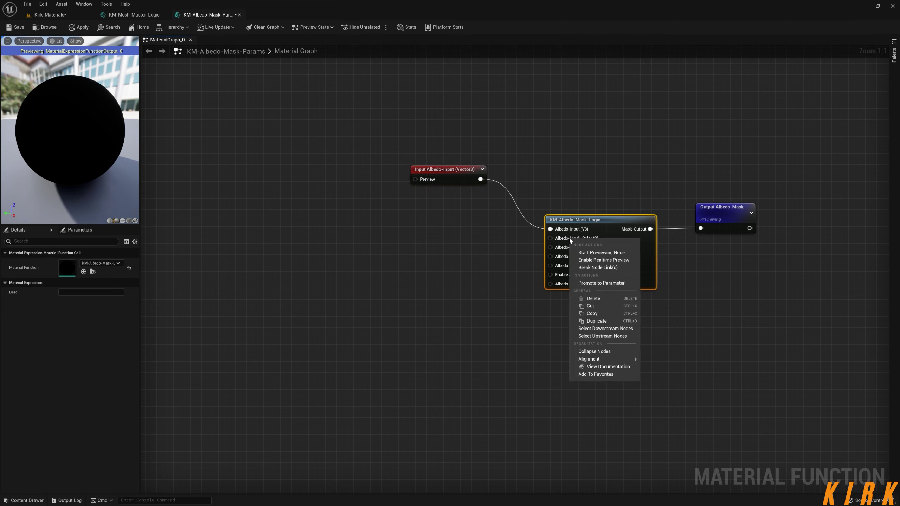
{"action": "left_click", "coordinate": [601, 283]}
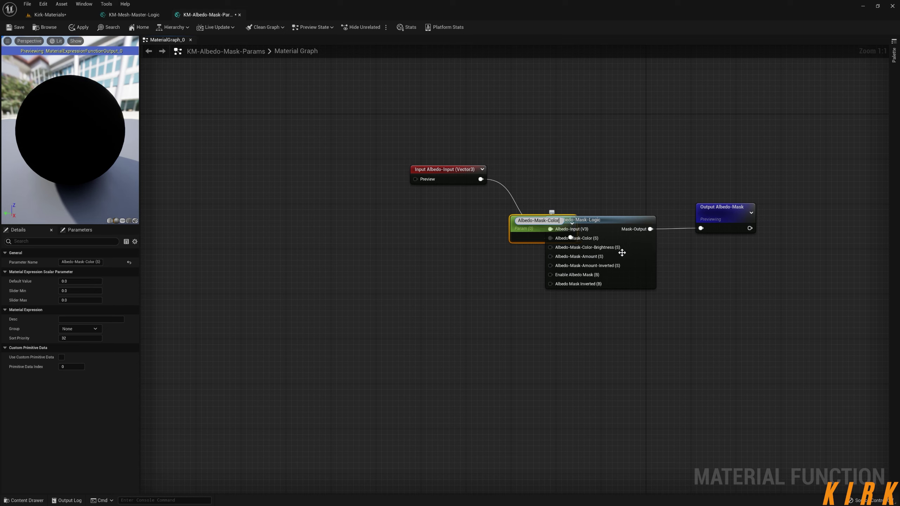
{"action": "left_click", "coordinate": [614, 319]}
{"action": "left_click_drag", "start_coordinate": [516, 228], "coordinate": [406, 217]}
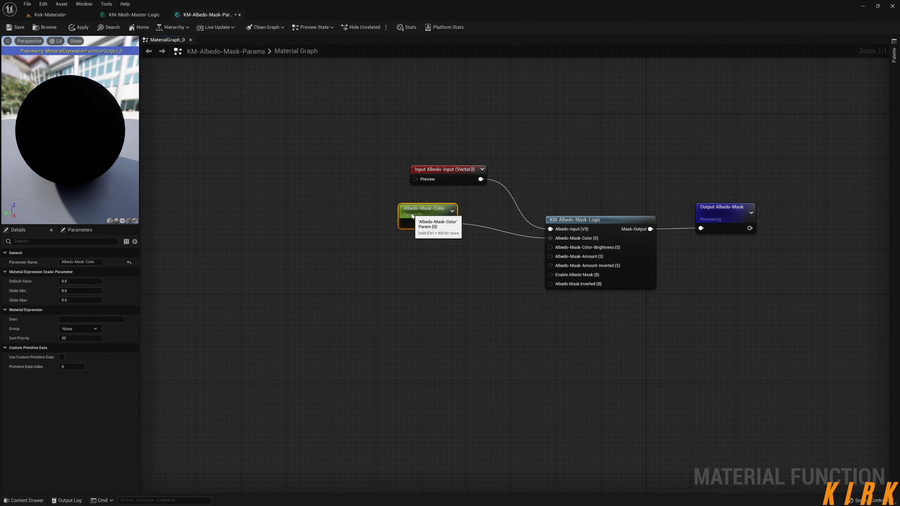
{"action": "left_click", "coordinate": [463, 275]}
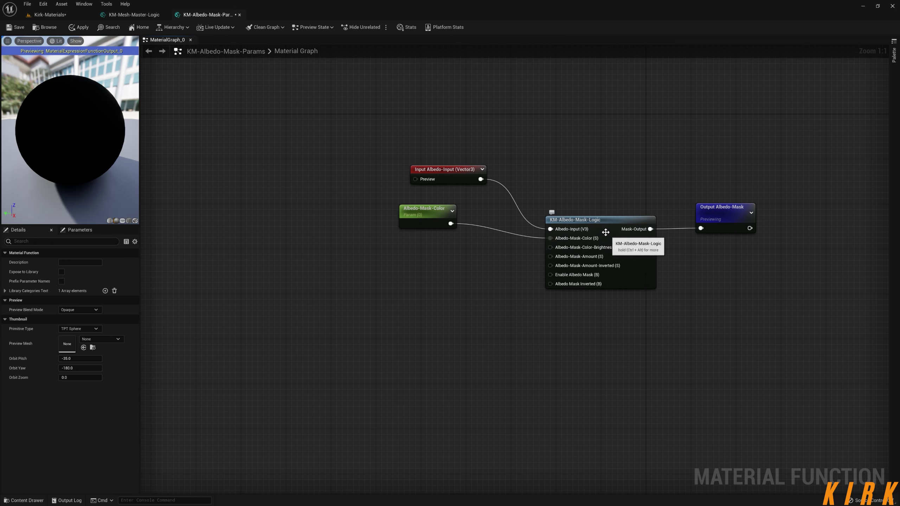
Step: Open KM-Albedo-Mask-Logic and change the input type of its Albedo-Mask-Color node to Function Input Vector 3
{"action": "double_click", "coordinate": [599, 221]}
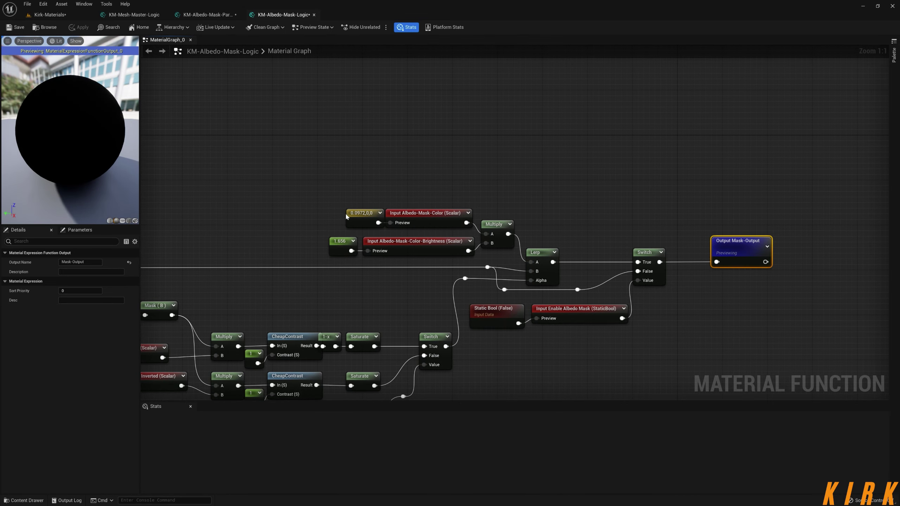
{"action": "left_click_drag", "start_coordinate": [363, 223], "coordinate": [329, 223]}
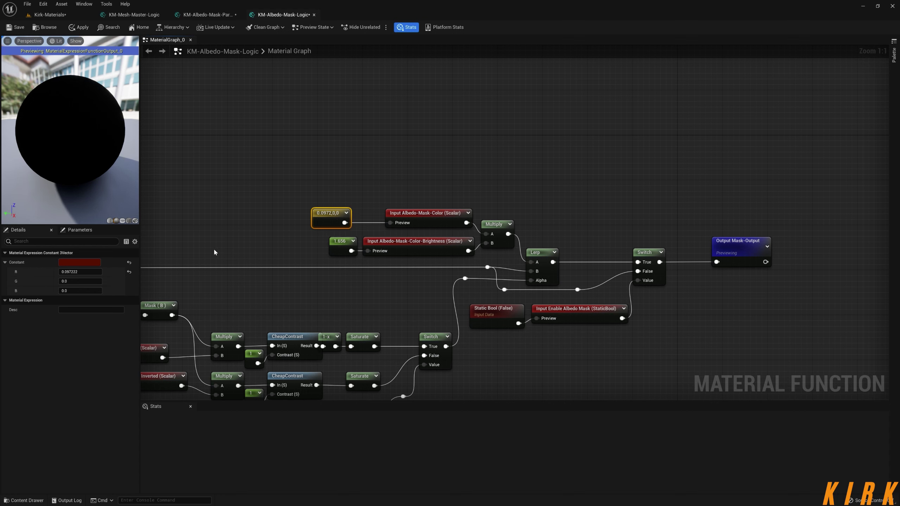
{"action": "left_click", "coordinate": [418, 217]}
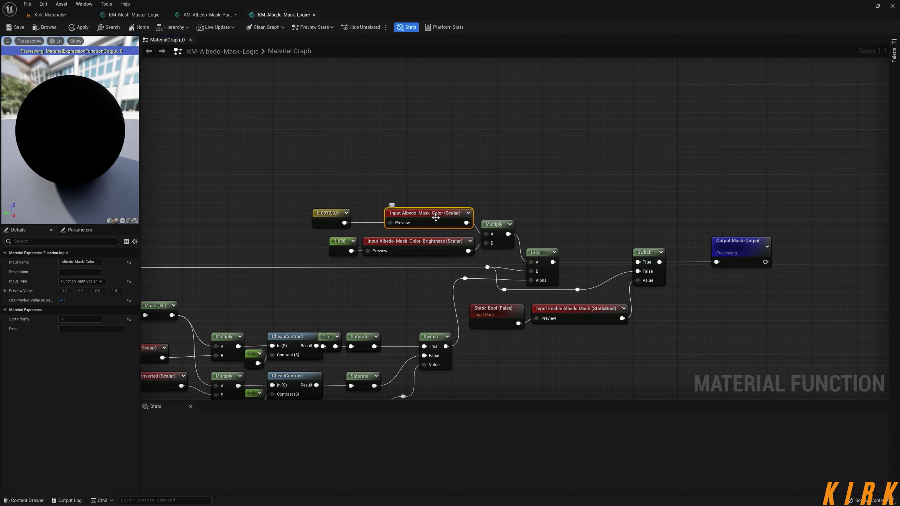
{"action": "left_click", "coordinate": [103, 282]}
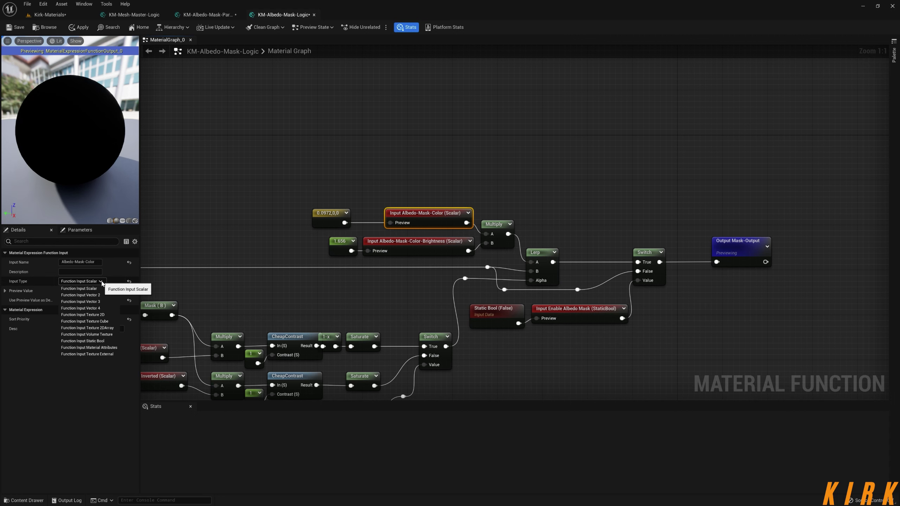
{"action": "left_click", "coordinate": [93, 301]}
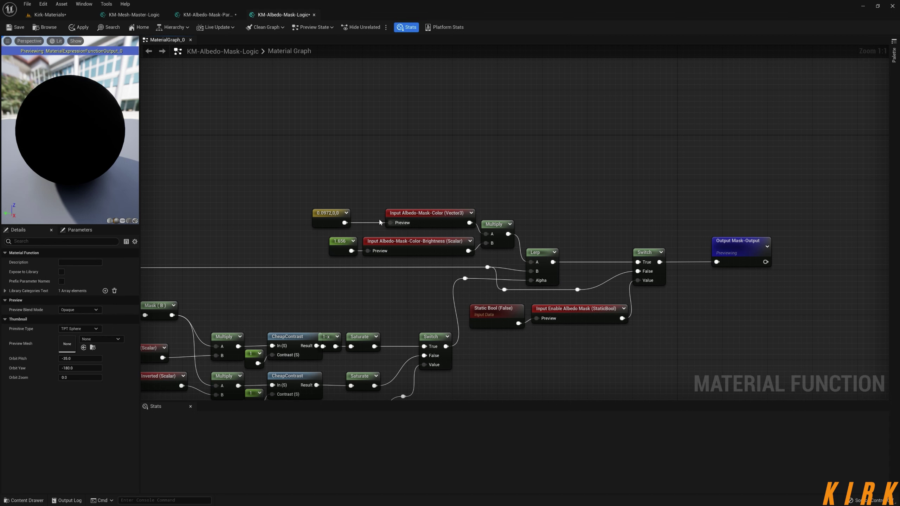
Step: Move the color constant back beside the Albedo-Mask-Color input, then save and close KM-Albedo-Mask-Logic
{"action": "left_click_drag", "start_coordinate": [334, 219], "coordinate": [361, 219]}
{"action": "left_click", "coordinate": [429, 186]}
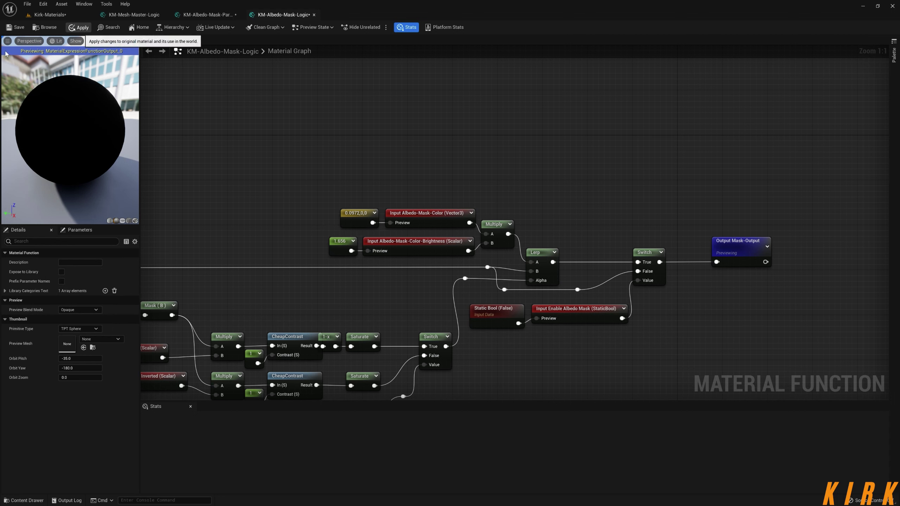
{"action": "left_click", "coordinate": [15, 29]}
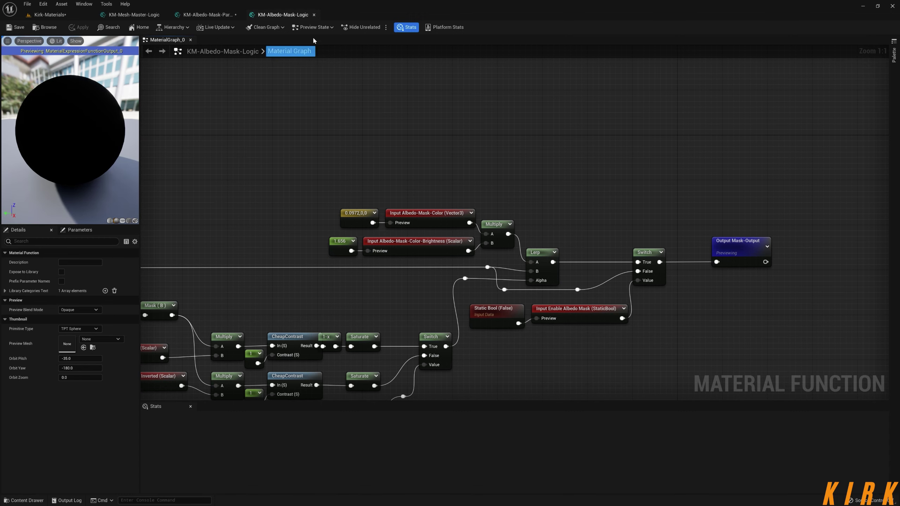
{"action": "left_click", "coordinate": [313, 14]}
Step: Align the Albedo-Mask-Color parameter directly beneath the Albedo-Input node in KM-Albedo-Mask-Params
{"action": "right_click_drag", "start_coordinate": [506, 272], "coordinate": [433, 264]}
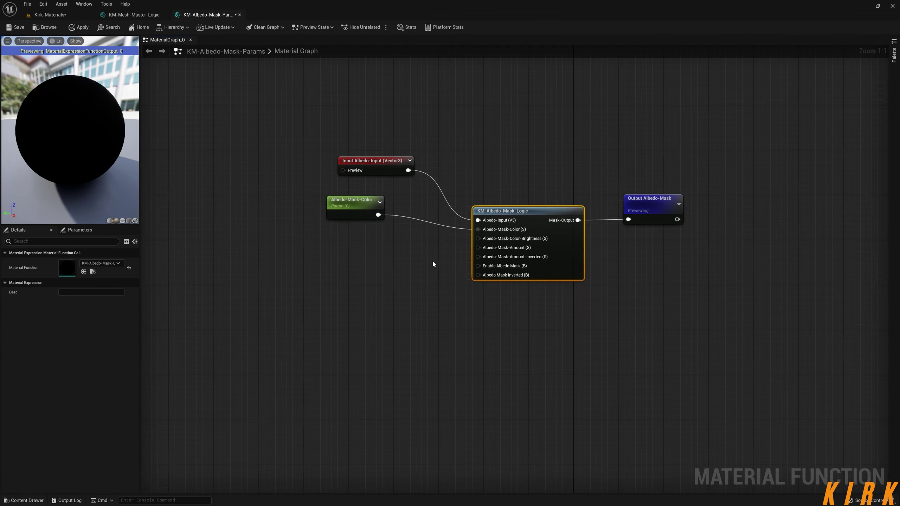
{"action": "right_click_drag", "start_coordinate": [489, 313], "coordinate": [403, 296]}
{"action": "left_click_drag", "start_coordinate": [273, 188], "coordinate": [285, 176]}
{"action": "left_click", "coordinate": [326, 216]}
{"action": "right_click_drag", "start_coordinate": [354, 239], "coordinate": [294, 251]}
{"action": "right_click_drag", "start_coordinate": [358, 288], "coordinate": [386, 286]}
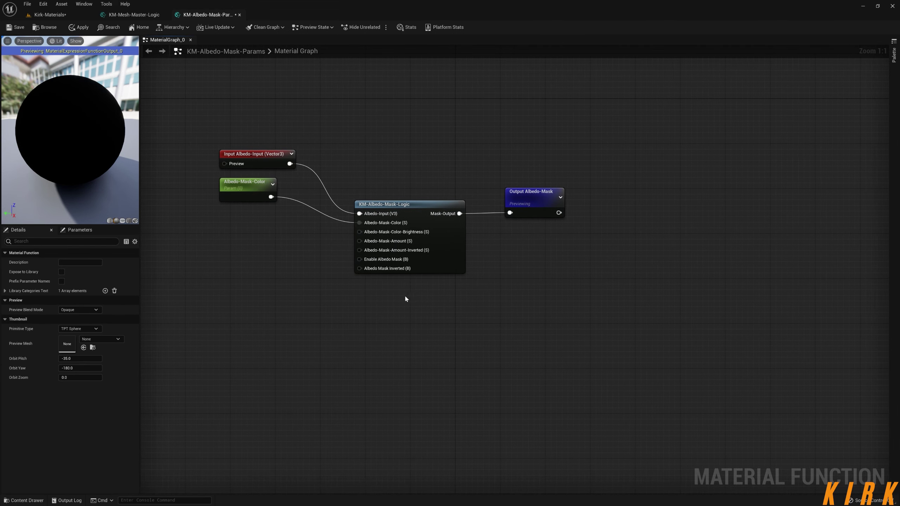
{"action": "left_click_drag", "start_coordinate": [428, 162], "coordinate": [376, 289]}
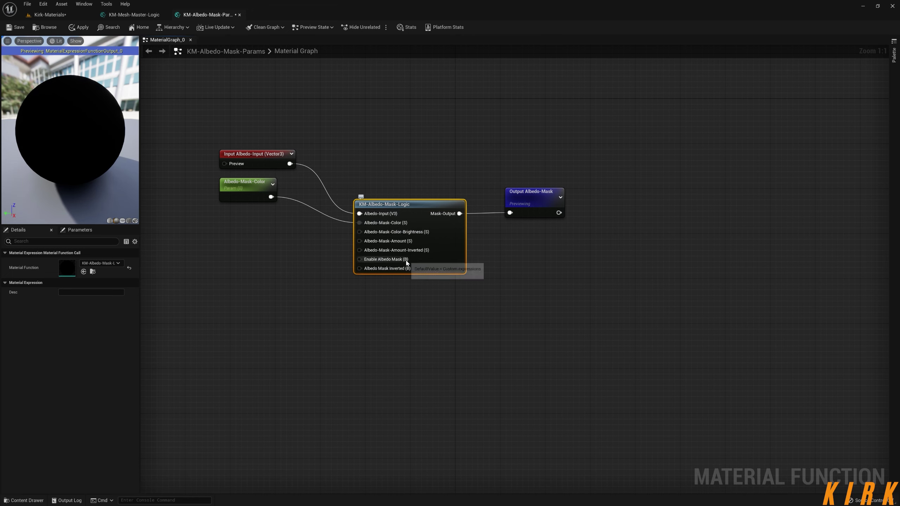
{"action": "right_click_drag", "start_coordinate": [429, 277], "coordinate": [433, 253]}
{"action": "right_click", "coordinate": [429, 206]}
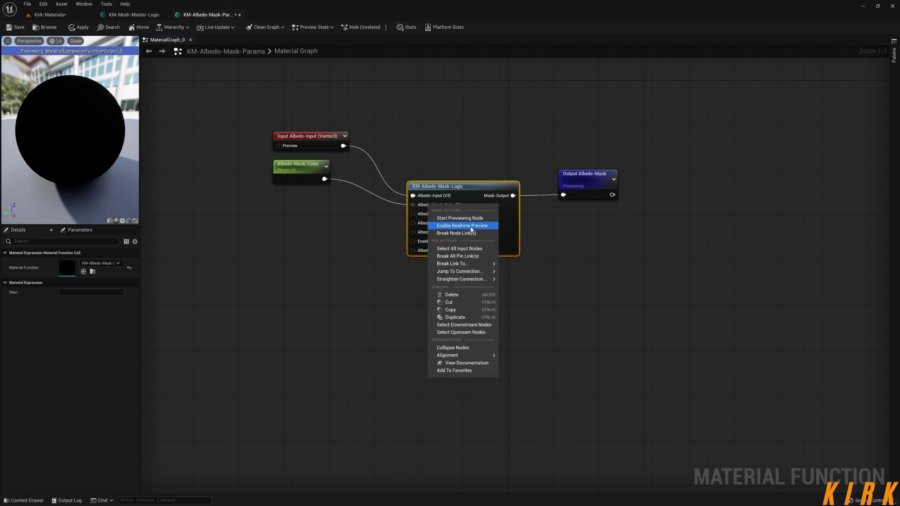
{"action": "left_click", "coordinate": [309, 262]}
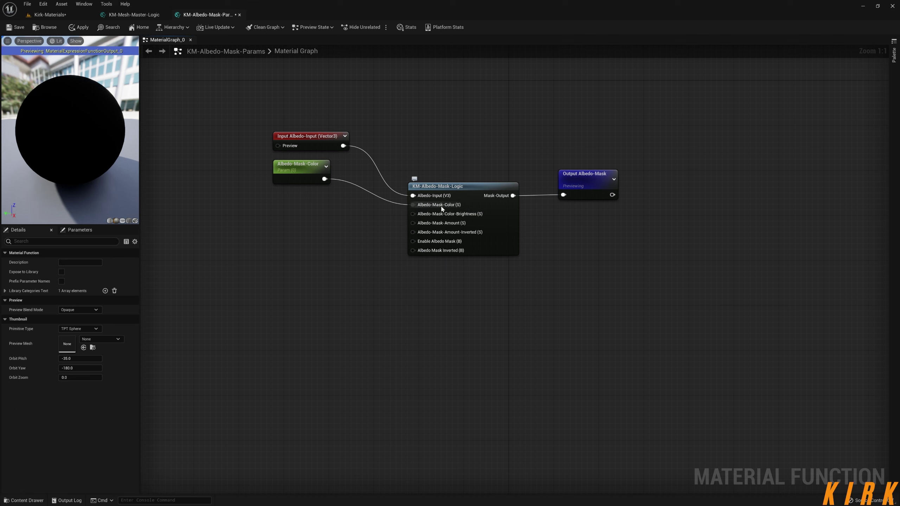
Step: Delete the outdated KM-Albedo-Mask-Logic node and insert a fresh one from the project content between the inputs and the output
{"action": "right_click_drag", "start_coordinate": [443, 212], "coordinate": [458, 237]}
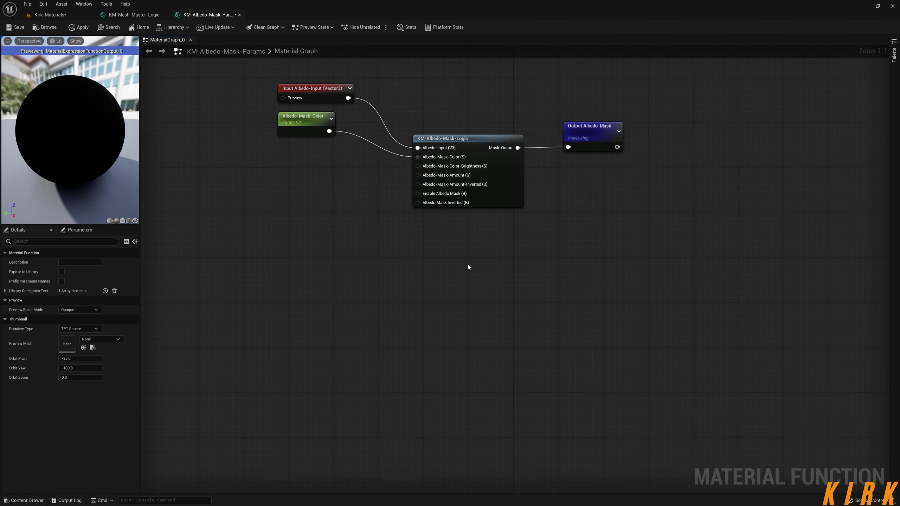
{"action": "left_click_drag", "start_coordinate": [496, 117], "coordinate": [442, 229]}
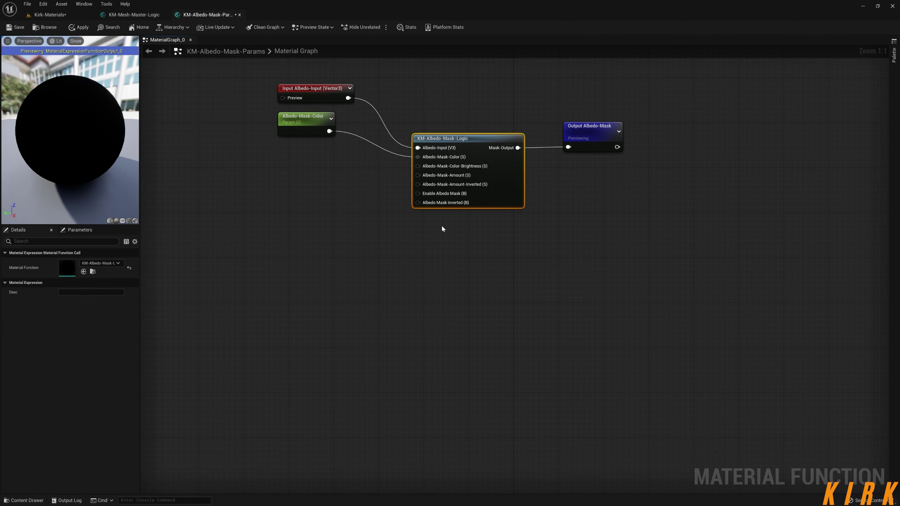
{"action": "key", "text": "Delete"}
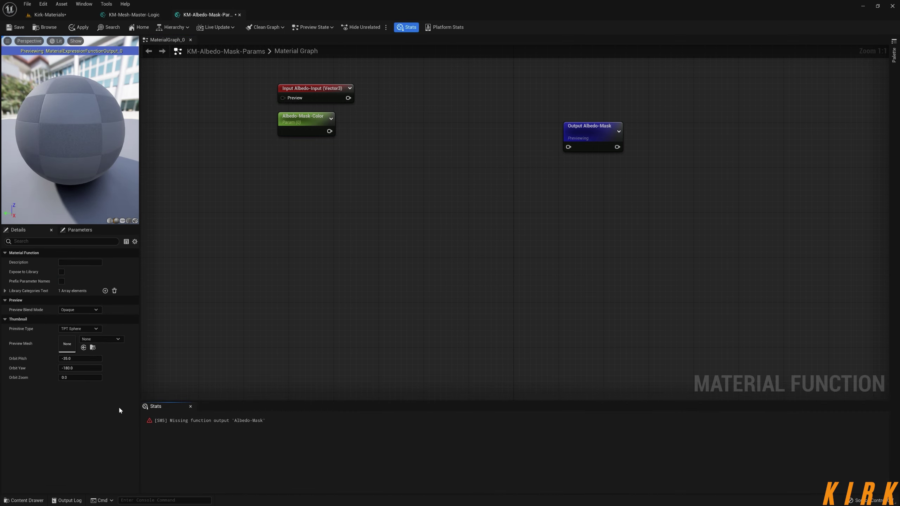
{"action": "left_click", "coordinate": [22, 498]}
{"action": "left_click_drag", "start_coordinate": [170, 406], "coordinate": [430, 130]}
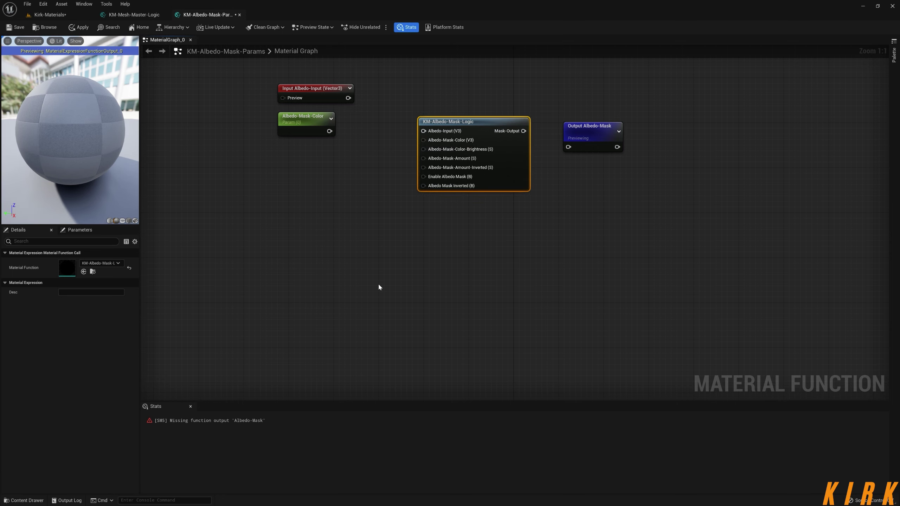
{"action": "left_click", "coordinate": [24, 501]}
{"action": "left_click_drag", "start_coordinate": [170, 407], "coordinate": [417, 249]}
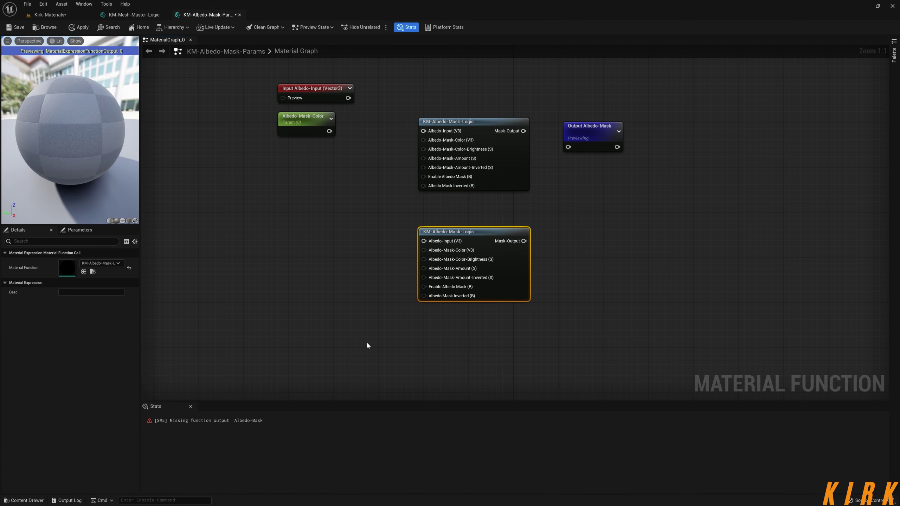
{"action": "key", "text": "Delete"}
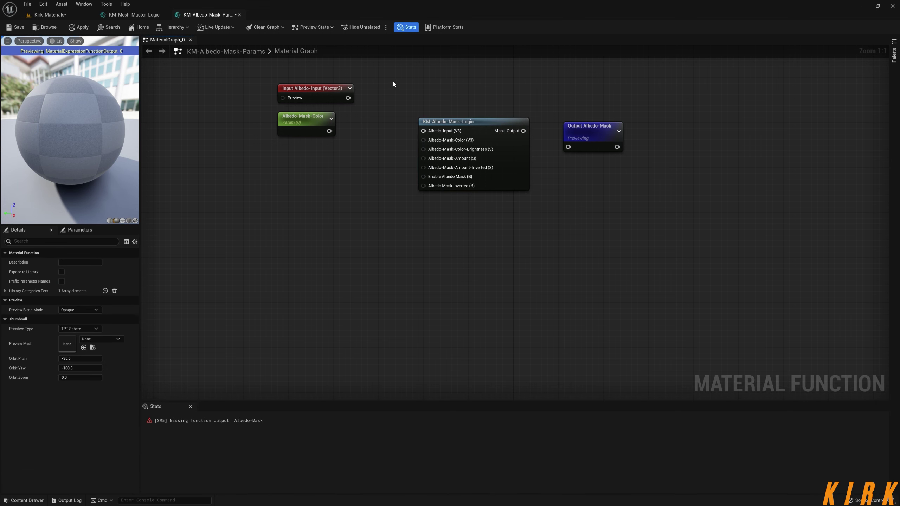
Step: Hide the Stats pane and shift the new KM-Albedo-Mask-Logic node slightly toward the Albedo-Mask output
{"action": "left_click", "coordinate": [407, 27]}
{"action": "right_click_drag", "start_coordinate": [440, 181], "coordinate": [410, 237]}
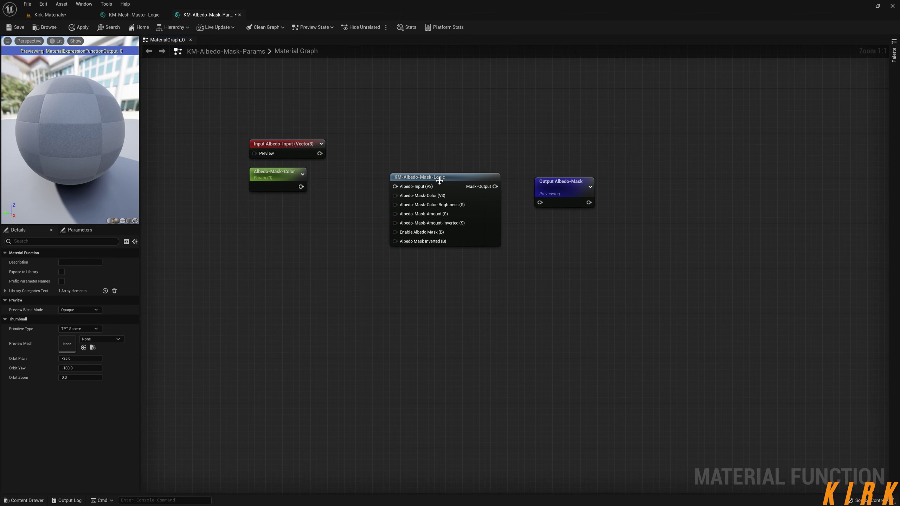
{"action": "left_click_drag", "start_coordinate": [439, 181], "coordinate": [445, 181]}
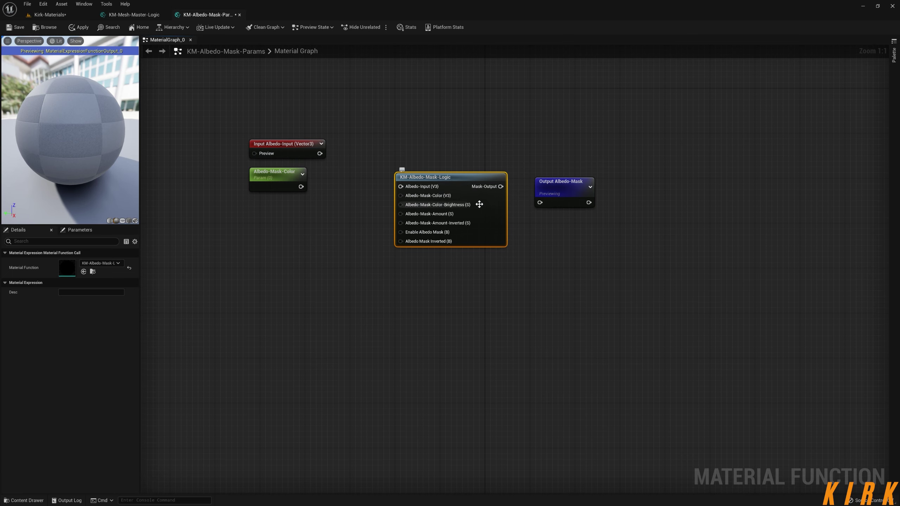
{"action": "left_click", "coordinate": [547, 252]}
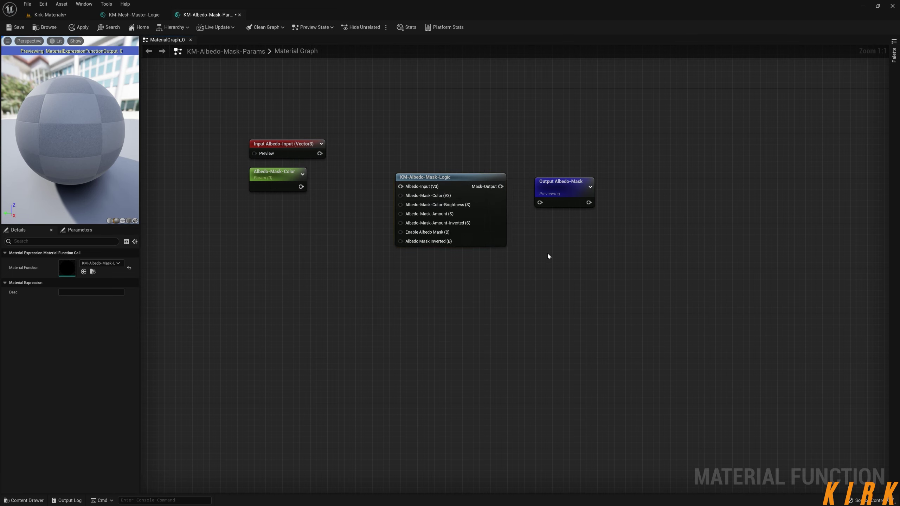
Step: Connect the logic node's Mask-Output to the Albedo-Mask output and the Albedo-Input node to its Albedo-Input
{"action": "right_click_drag", "start_coordinate": [547, 252], "coordinate": [500, 263]}
{"action": "left_click_drag", "start_coordinate": [441, 193], "coordinate": [481, 209]}
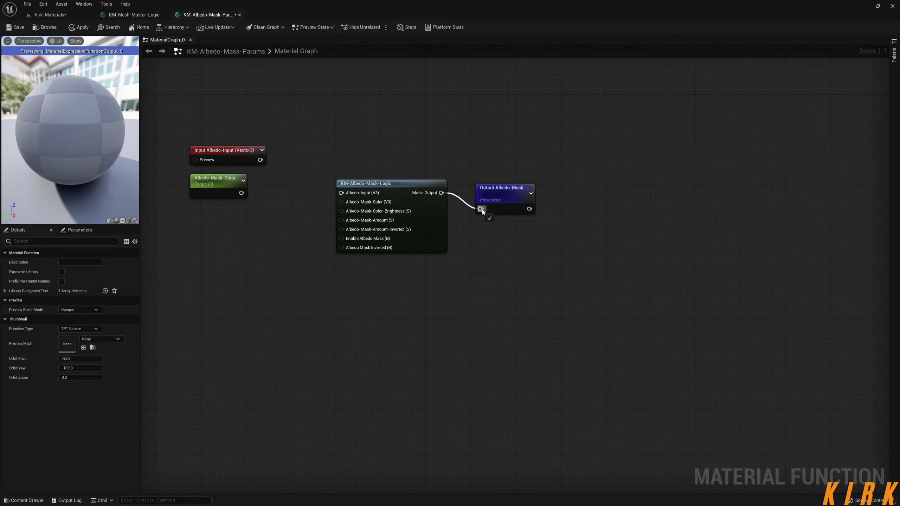
{"action": "left_click_drag", "start_coordinate": [260, 160], "coordinate": [341, 193]}
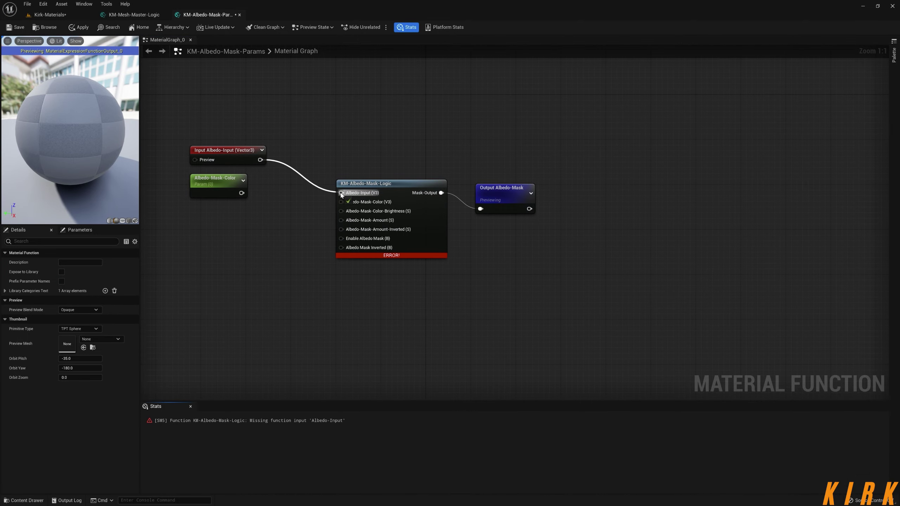
Step: Replace the scalar Albedo-Mask-Color parameter with a vector parameter promoted from the logic node's Albedo-Mask-Color input and named Albedo-Mask-Color
{"action": "right_click_drag", "start_coordinate": [321, 221], "coordinate": [344, 224]}
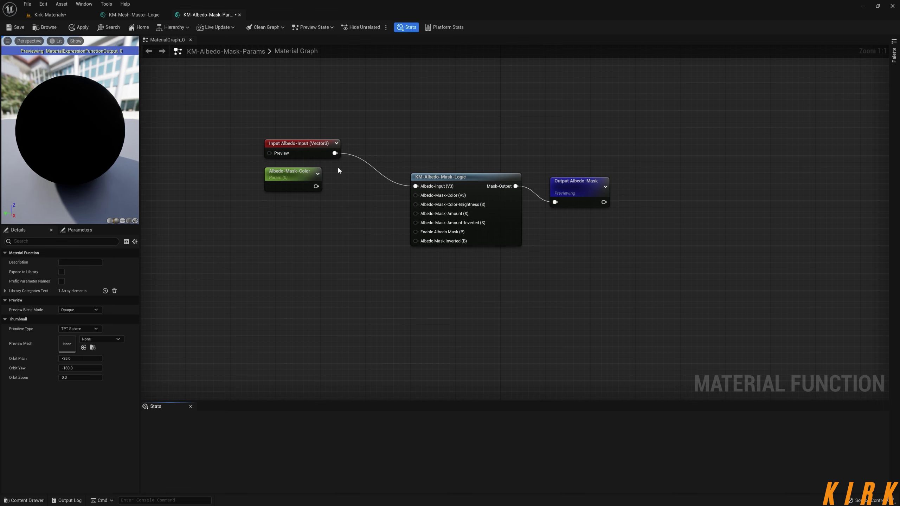
{"action": "left_click", "coordinate": [311, 180]}
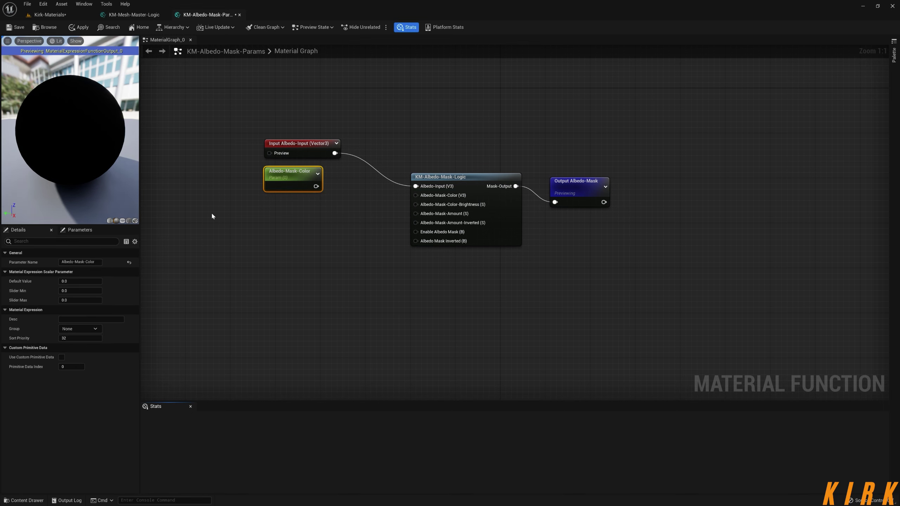
{"action": "key", "text": "Delete"}
{"action": "right_click", "coordinate": [442, 199]}
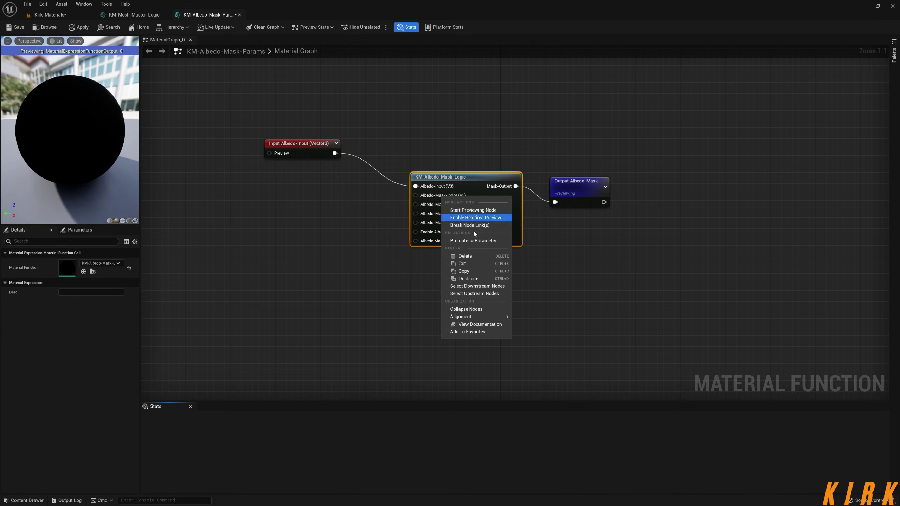
{"action": "left_click", "coordinate": [477, 240]}
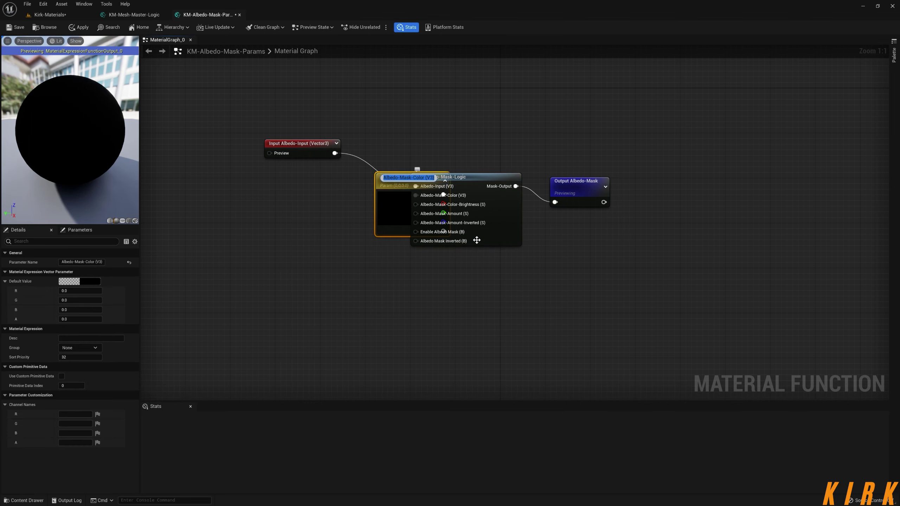
{"action": "key", "text": "End"}
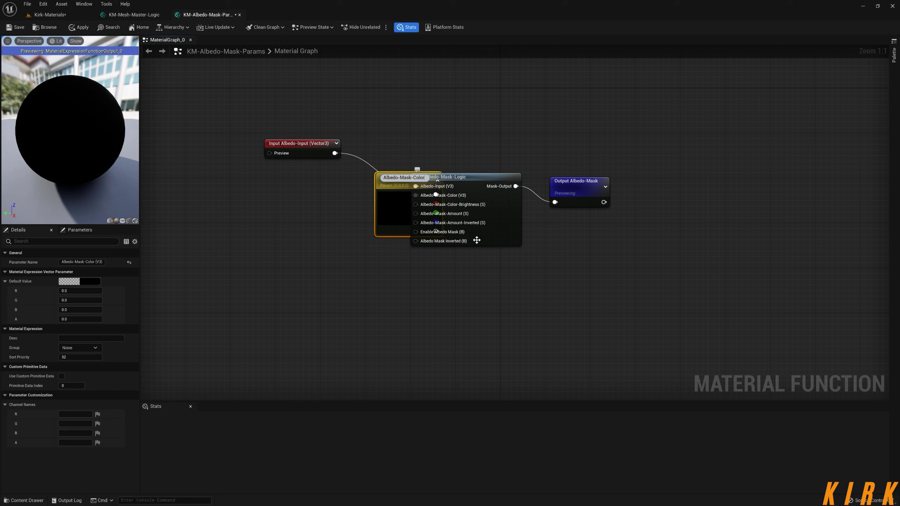
{"action": "key", "text": "Return"}
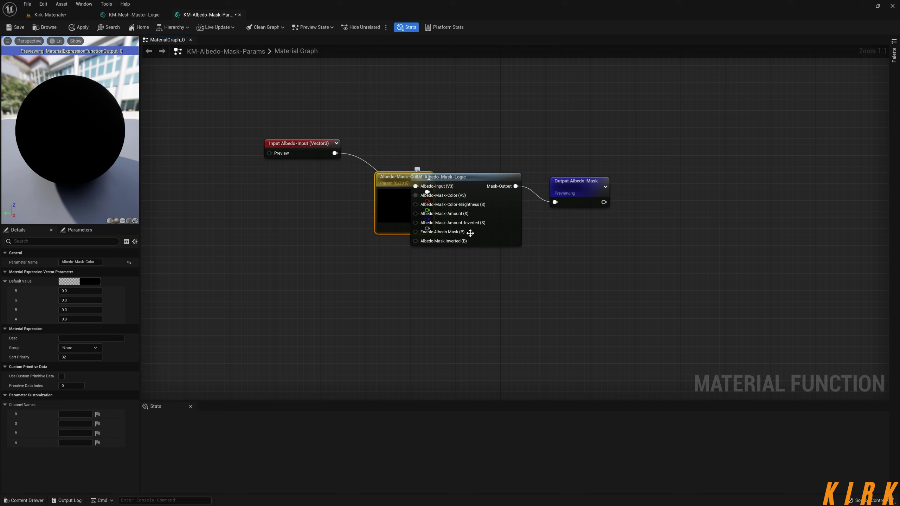
Step: Move the Albedo-Mask-Color parameter node directly below the Albedo-Input node
{"action": "left_click_drag", "start_coordinate": [403, 185], "coordinate": [290, 174]}
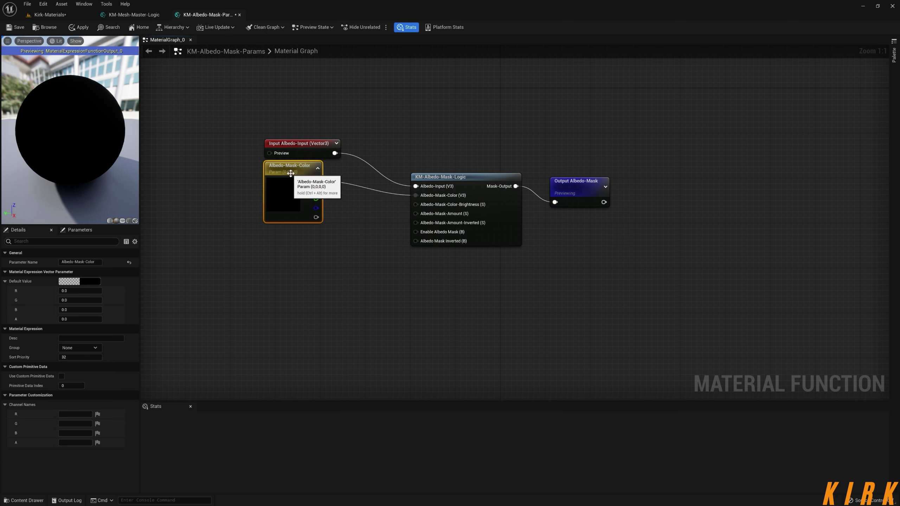
{"action": "left_click", "coordinate": [318, 169]}
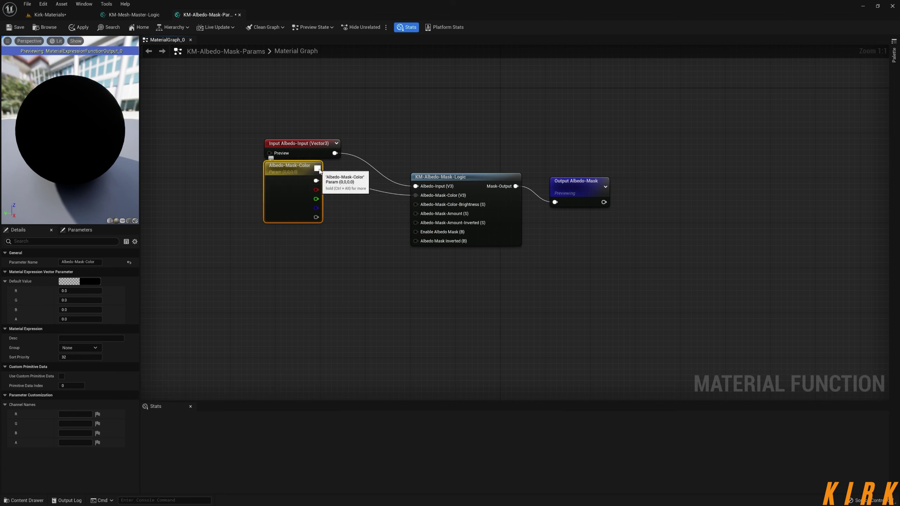
{"action": "left_click", "coordinate": [318, 169]}
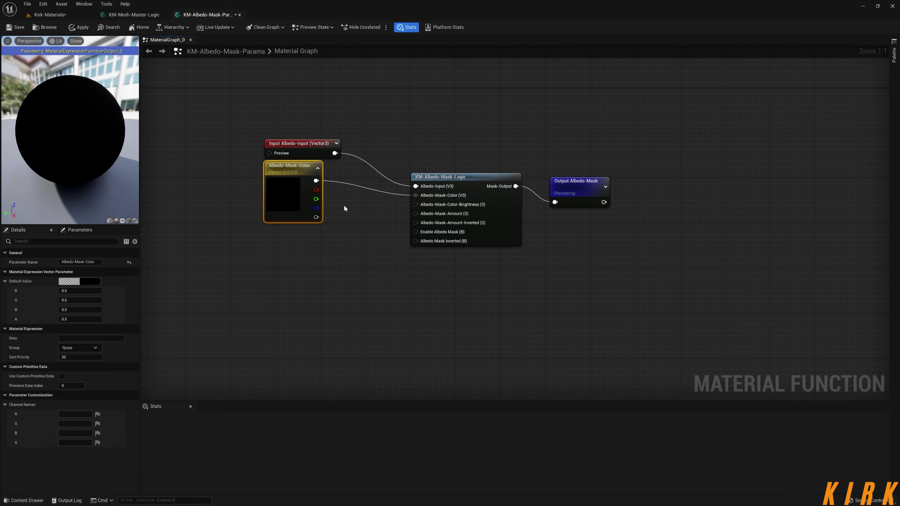
Step: Copy the red value from the color constant in KM-Albedo-Mask-Logic and set Albedo-Mask-Color's default R to 0.097222
{"action": "double_click", "coordinate": [459, 179]}
{"action": "left_click", "coordinate": [422, 199]}
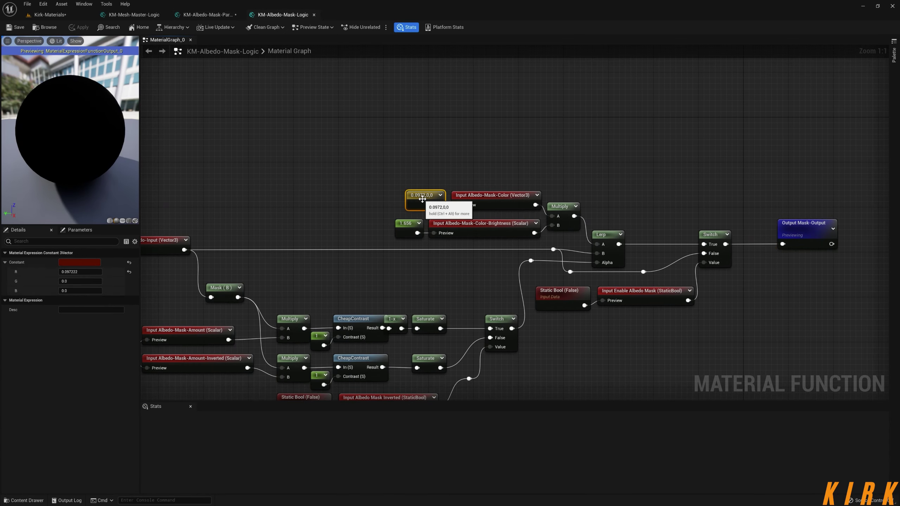
{"action": "left_click", "coordinate": [81, 272]}
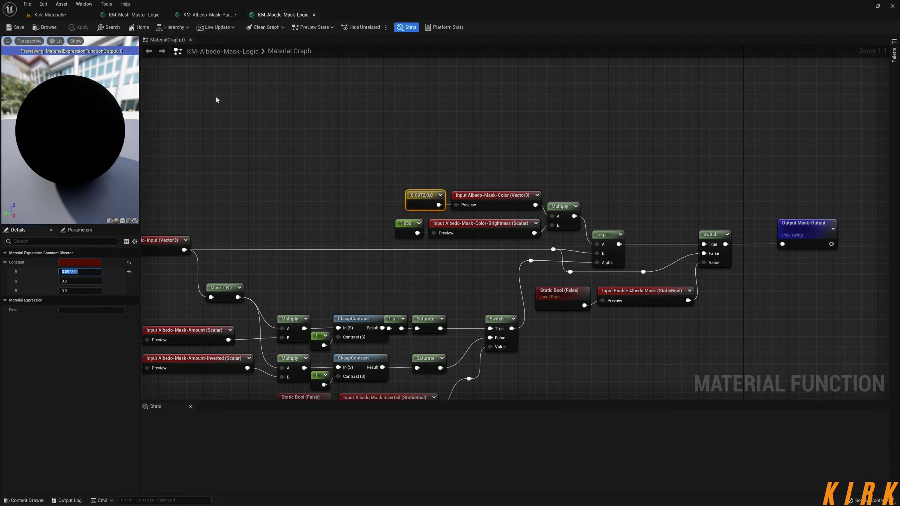
{"action": "left_click", "coordinate": [314, 15]}
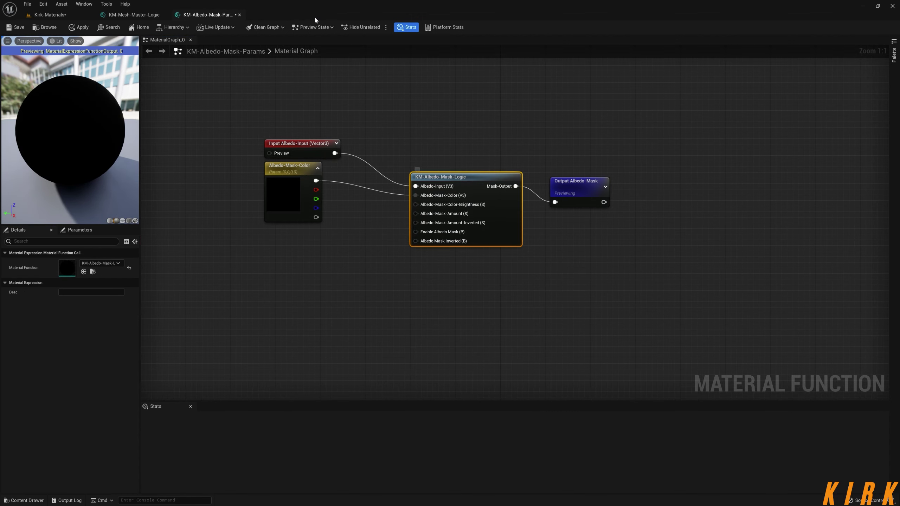
{"action": "left_click", "coordinate": [296, 179]}
{"action": "left_click", "coordinate": [70, 292]}
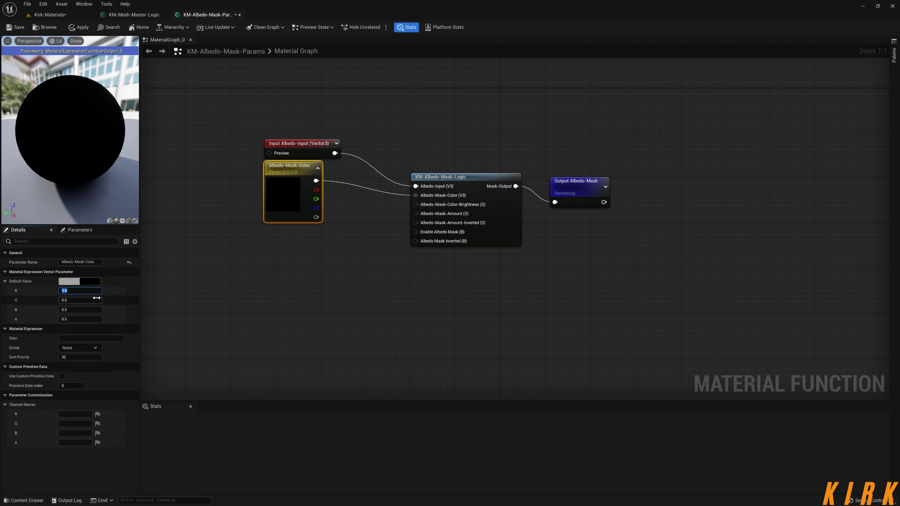
{"action": "type", "text": "0.097222"}
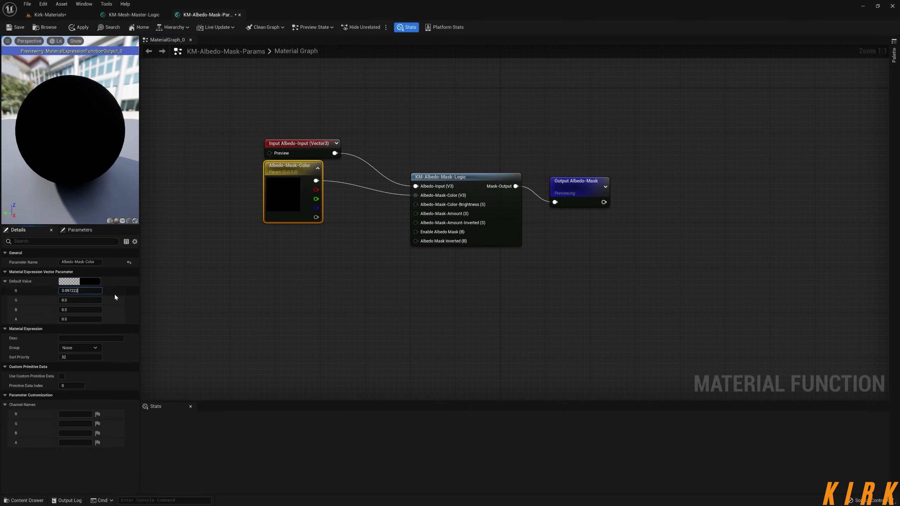
{"action": "left_click", "coordinate": [307, 284]}
Step: Move the Albedo-Input and Albedo-Mask-Color nodes together farther up and away from the logic node
{"action": "left_click_drag", "start_coordinate": [335, 200], "coordinate": [246, 85]}
{"action": "left_click_drag", "start_coordinate": [302, 174], "coordinate": [262, 129]}
{"action": "left_click", "coordinate": [290, 214]}
Step: Assign the Albedo-Mask-Color parameter to a new parameter group named Albedo-Mask
{"action": "left_click", "coordinate": [255, 160]}
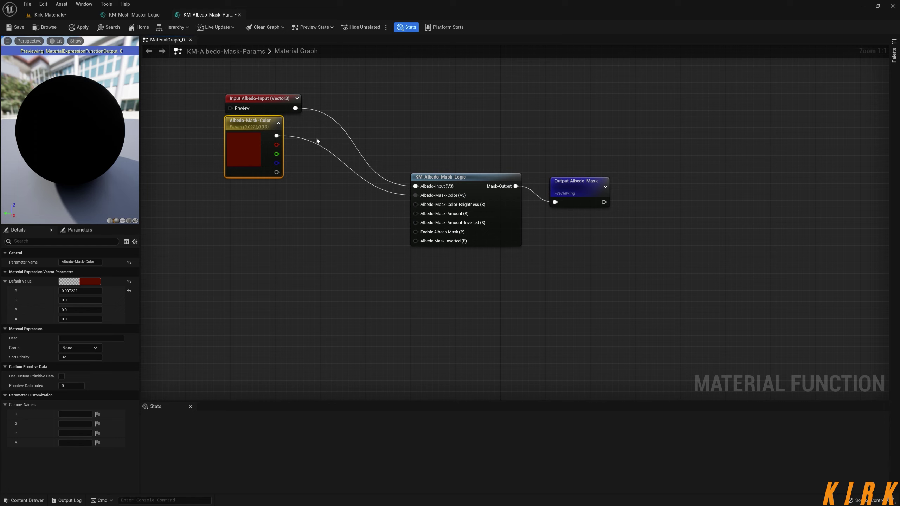
{"action": "left_click", "coordinate": [35, 350]}
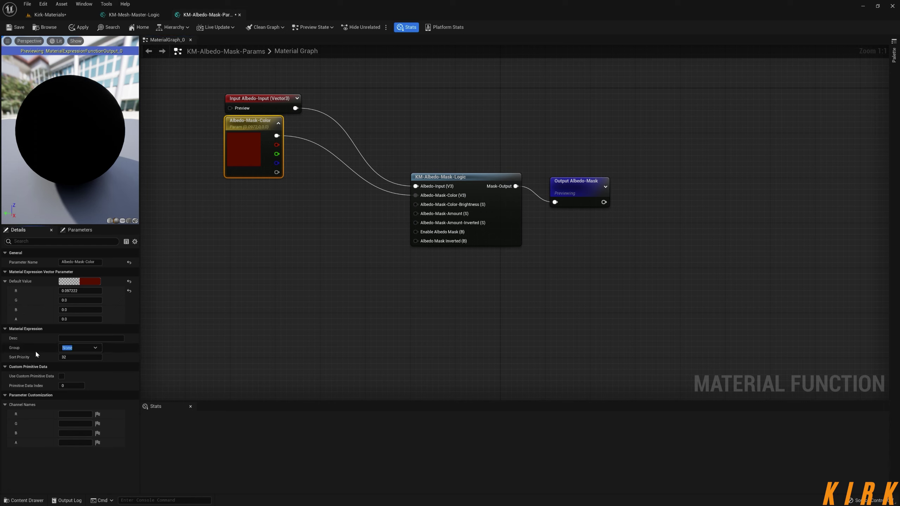
{"action": "type", "text": "Albedo-Mask"}
{"action": "key", "text": "Return"}
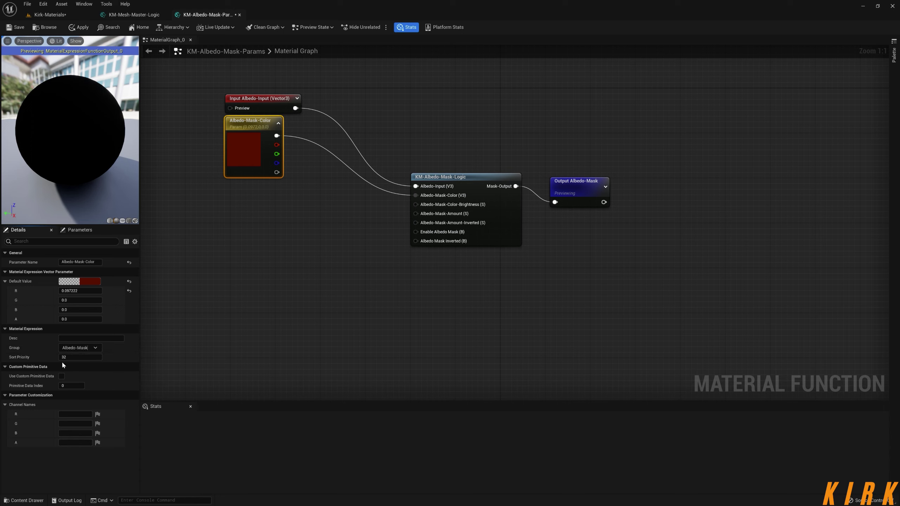
Step: Hide the Stats pane to free more room for the KM-Albedo-Mask-Params graph
{"action": "left_click", "coordinate": [249, 308]}
{"action": "right_click_drag", "start_coordinate": [258, 247], "coordinate": [219, 293]}
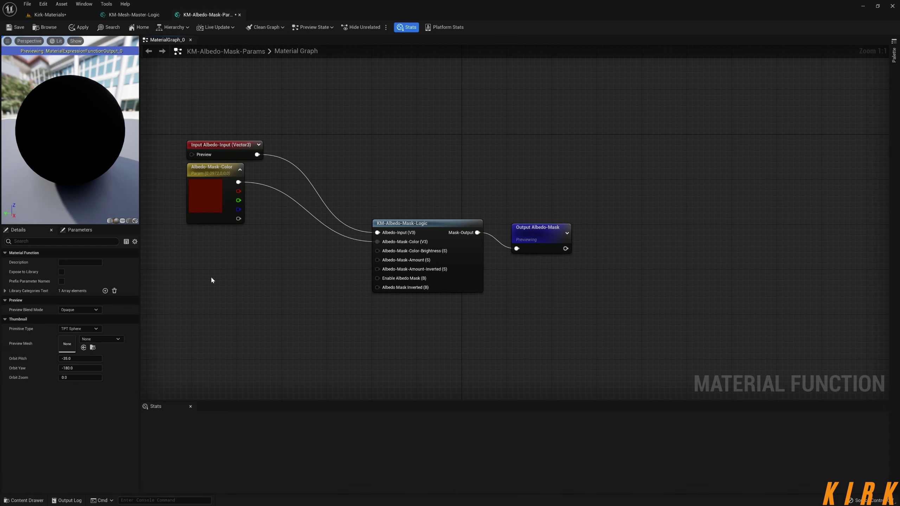
{"action": "right_click_drag", "start_coordinate": [297, 286], "coordinate": [274, 256]}
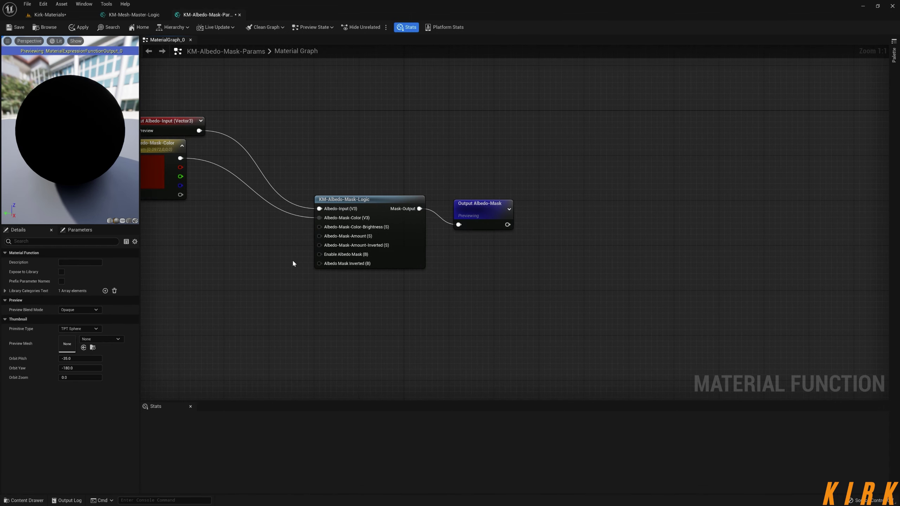
{"action": "left_click", "coordinate": [407, 28]}
{"action": "right_click_drag", "start_coordinate": [292, 171], "coordinate": [372, 251]}
{"action": "right_click_drag", "start_coordinate": [424, 265], "coordinate": [381, 264]}
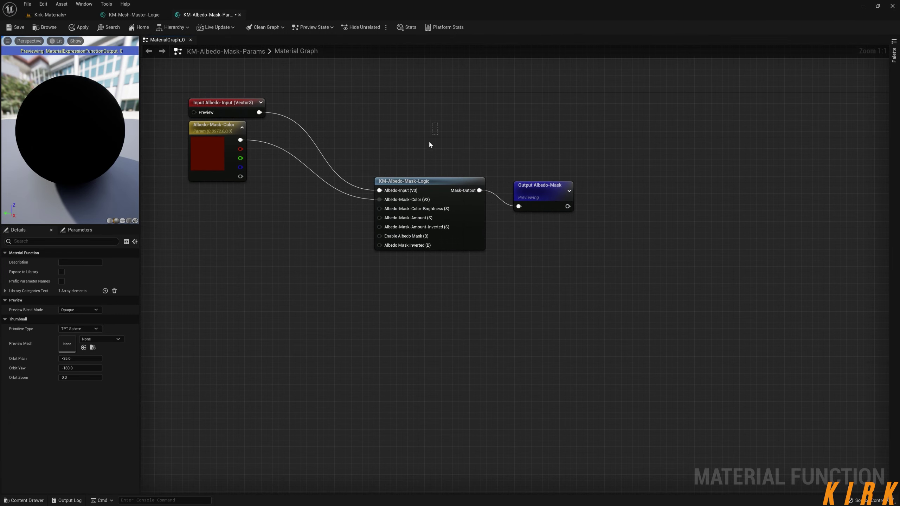
Step: Promote the logic node's Albedo-Mask-Color-Brightness, Albedo-Mask-Amount and Albedo-Mask-Amount-Inverted inputs to parameters and stack them below Albedo-Mask-Color
{"action": "left_click", "coordinate": [433, 234]}
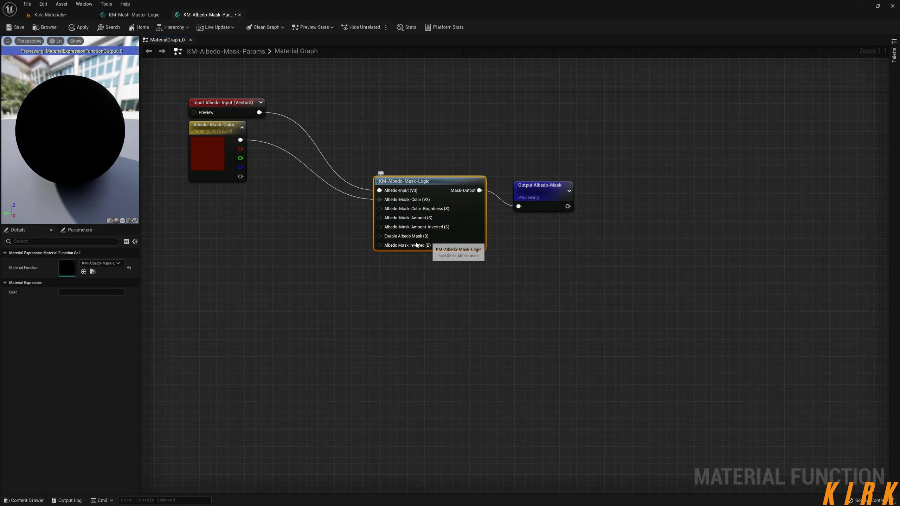
{"action": "right_click_drag", "start_coordinate": [304, 267], "coordinate": [346, 275]}
{"action": "right_click", "coordinate": [448, 214]}
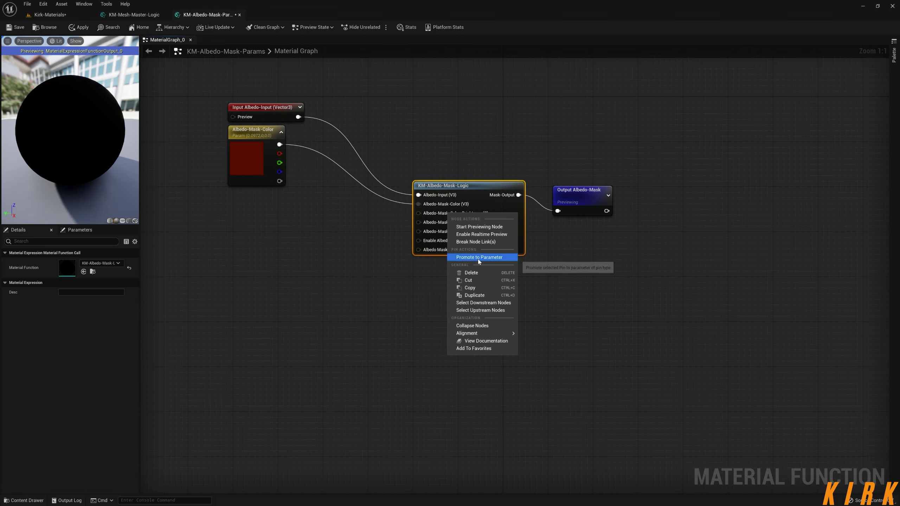
{"action": "left_click", "coordinate": [479, 257]}
{"action": "left_click_drag", "start_coordinate": [418, 186], "coordinate": [246, 193]}
{"action": "right_click", "coordinate": [444, 222]}
{"action": "left_click", "coordinate": [474, 265]}
{"action": "left_click_drag", "start_coordinate": [393, 196], "coordinate": [237, 227]}
{"action": "right_click", "coordinate": [436, 231]}
{"action": "left_click", "coordinate": [465, 278]}
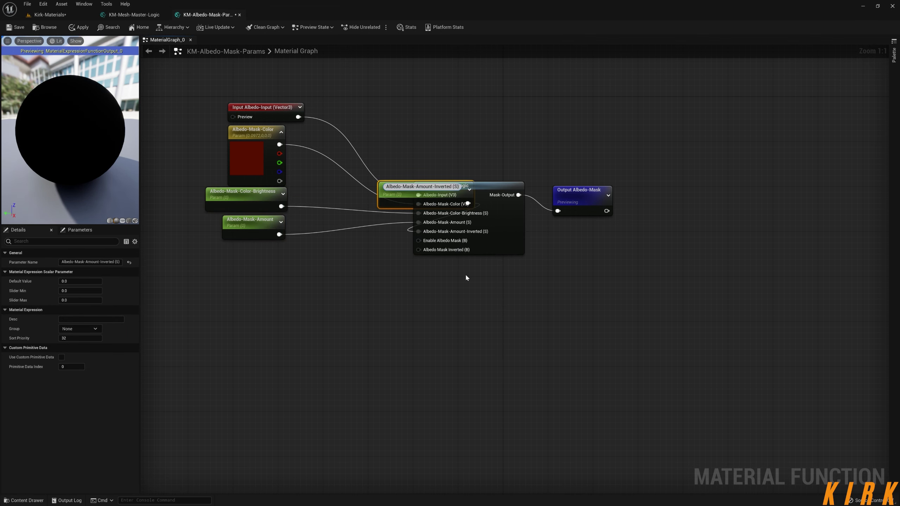
{"action": "left_click_drag", "start_coordinate": [400, 192], "coordinate": [227, 253]}
Step: Promote the Enable Albedo Mask and Albedo Mask Inverted inputs to static bool parameters and place them below the scalar parameters
{"action": "right_click", "coordinate": [441, 241]}
{"action": "left_click", "coordinate": [473, 284]}
{"action": "left_click_drag", "start_coordinate": [400, 195], "coordinate": [243, 286]}
{"action": "right_click", "coordinate": [443, 250]}
{"action": "left_click", "coordinate": [477, 294]}
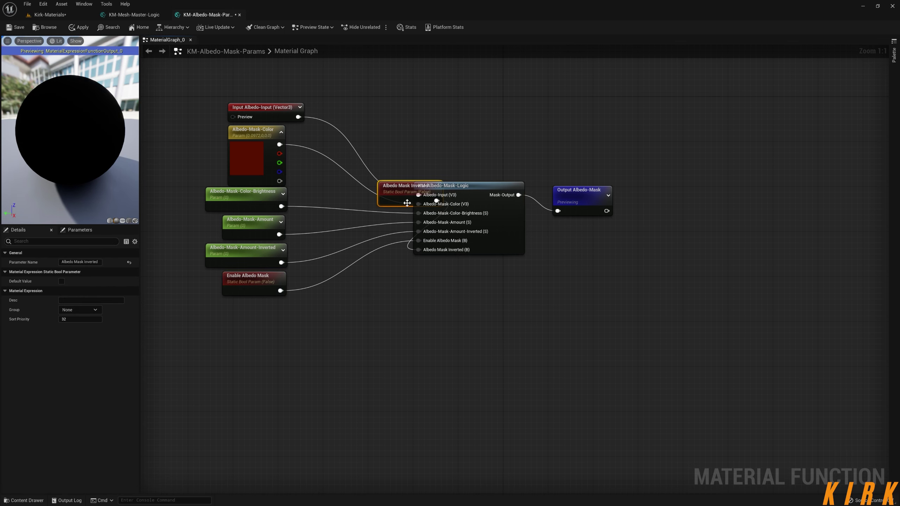
{"action": "left_click_drag", "start_coordinate": [407, 203], "coordinate": [251, 321]}
{"action": "left_click", "coordinate": [426, 313]}
Step: Set the default value of the Albedo-Mask-Color-Brightness parameter to 0.3
{"action": "right_click_drag", "start_coordinate": [426, 313], "coordinate": [573, 345]}
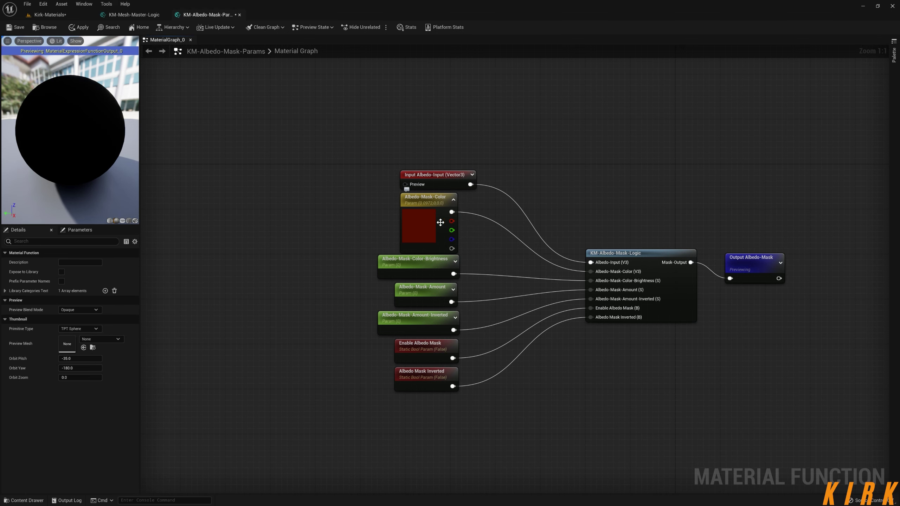
{"action": "right_click_drag", "start_coordinate": [440, 223], "coordinate": [433, 183]}
{"action": "left_click", "coordinate": [407, 227]}
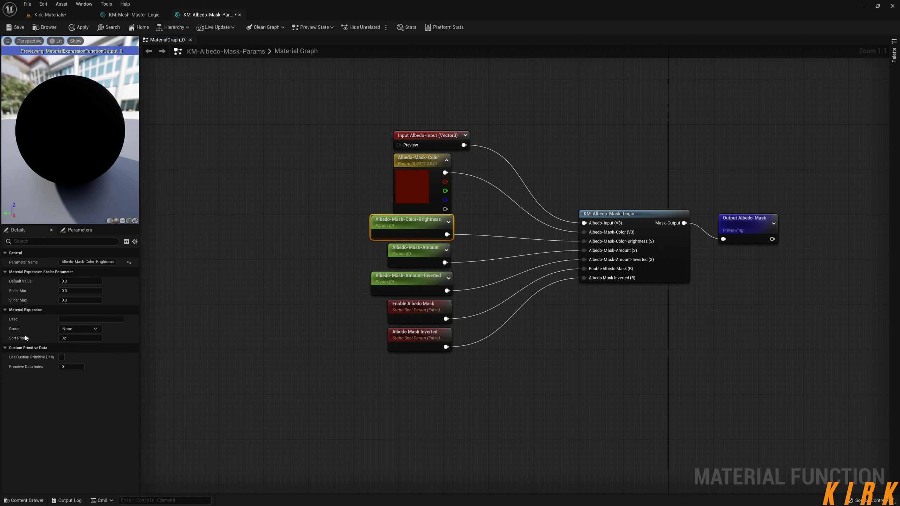
{"action": "left_click", "coordinate": [81, 282]}
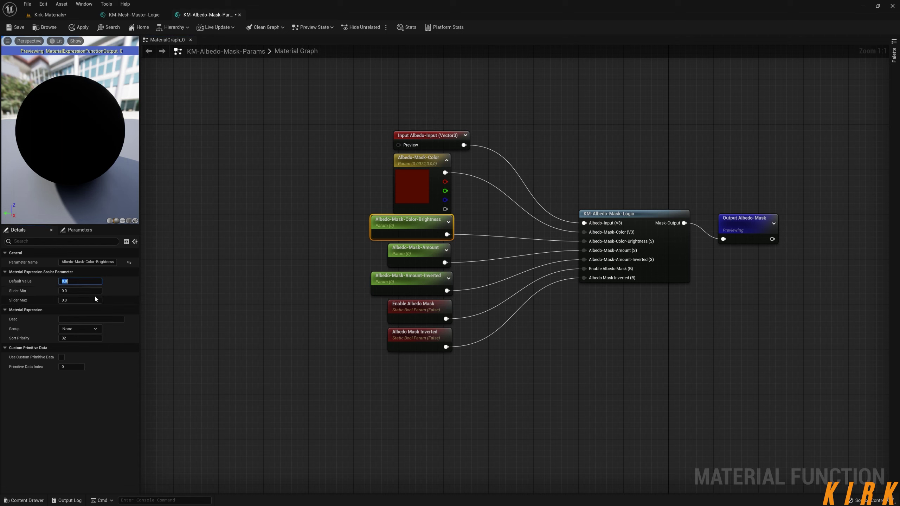
{"action": "type", "text": "0.3"}
{"action": "key", "text": "Return"}
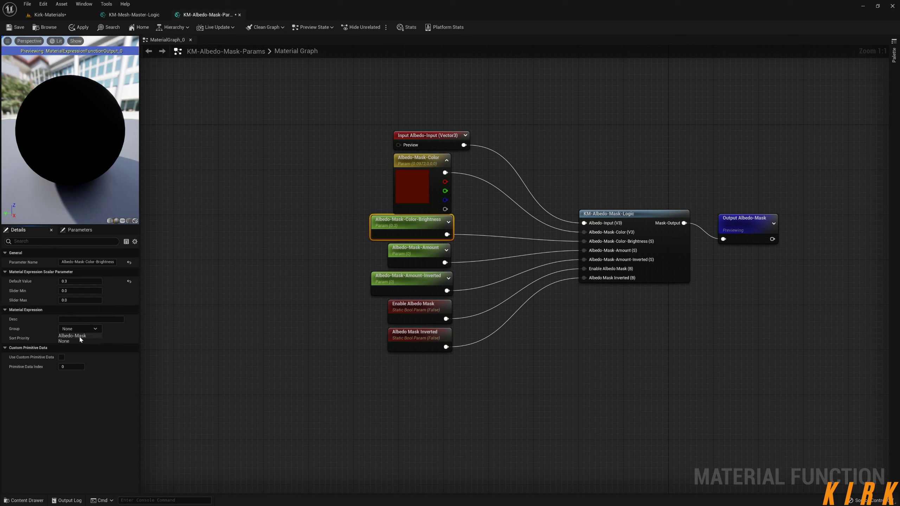
Step: Set the default value of both Albedo-Mask-Amount and Albedo-Mask-Amount-Inverted to 10
{"action": "left_click", "coordinate": [274, 321]}
{"action": "right_click_drag", "start_coordinate": [274, 321], "coordinate": [242, 315]}
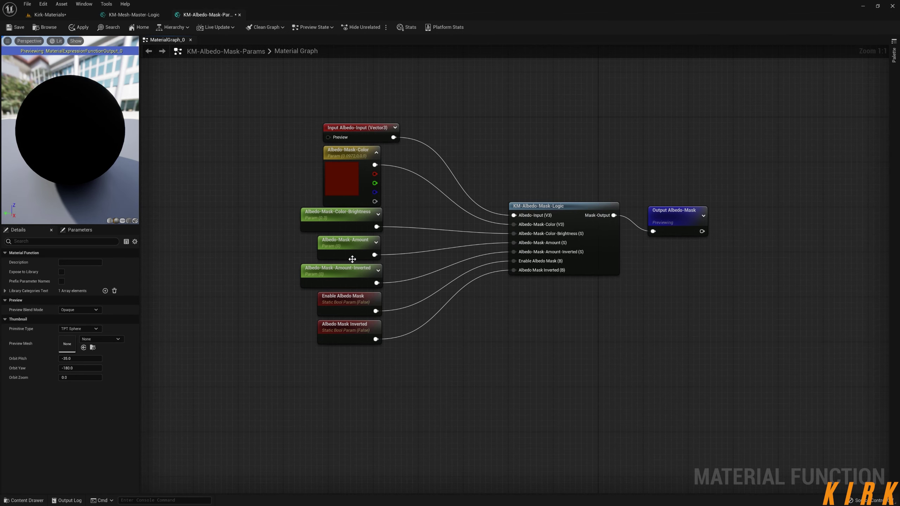
{"action": "left_click_drag", "start_coordinate": [398, 243], "coordinate": [286, 281]}
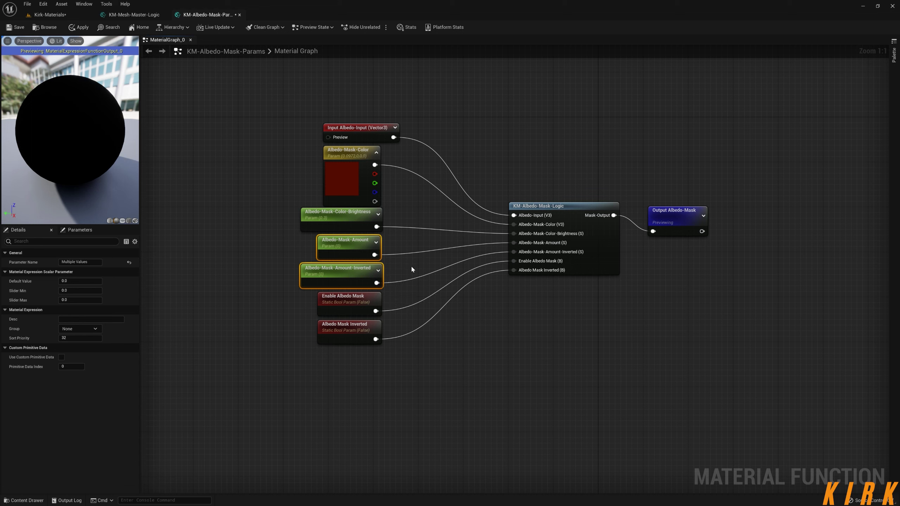
{"action": "left_click", "coordinate": [83, 283]}
{"action": "type", "text": "10"}
{"action": "key", "text": "Return"}
{"action": "left_click", "coordinate": [275, 314]}
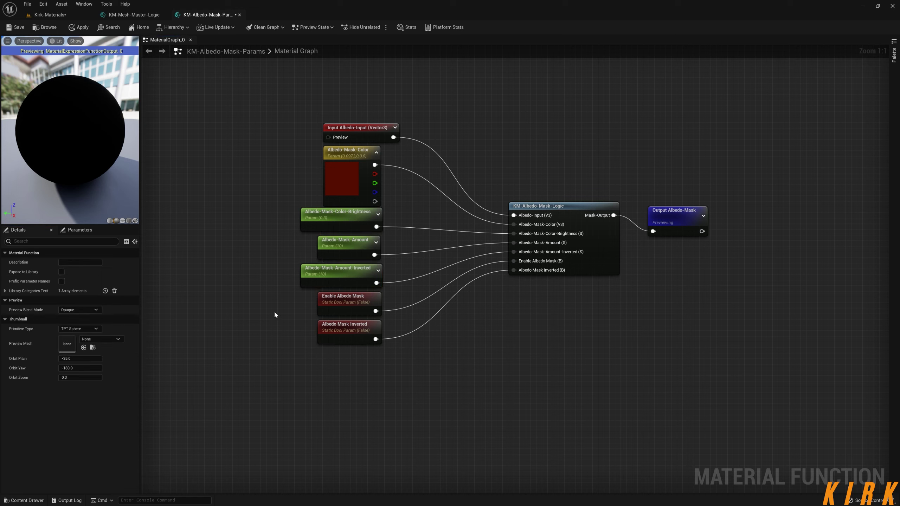
Step: Apply the changes to KM-Albedo-Mask-Params and close its editor
{"action": "left_click_drag", "start_coordinate": [410, 296], "coordinate": [295, 362]}
{"action": "left_click", "coordinate": [227, 284]}
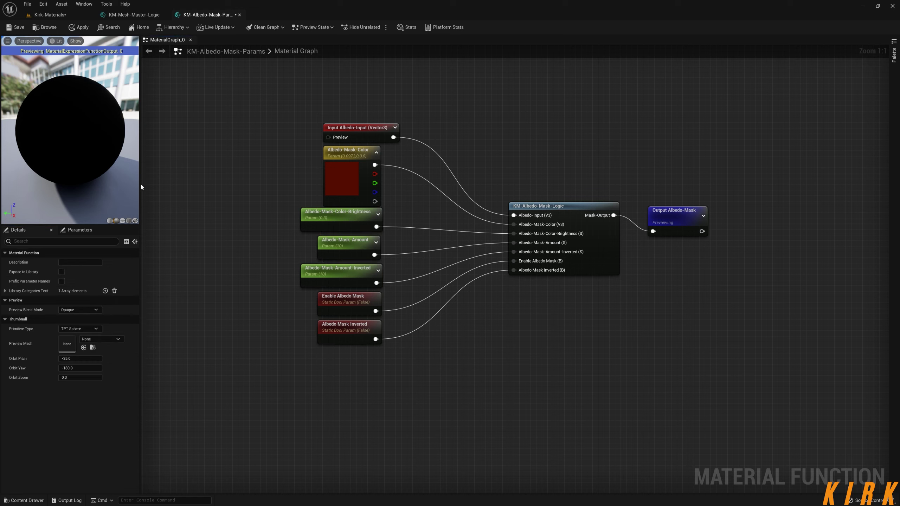
{"action": "left_click", "coordinate": [81, 30]}
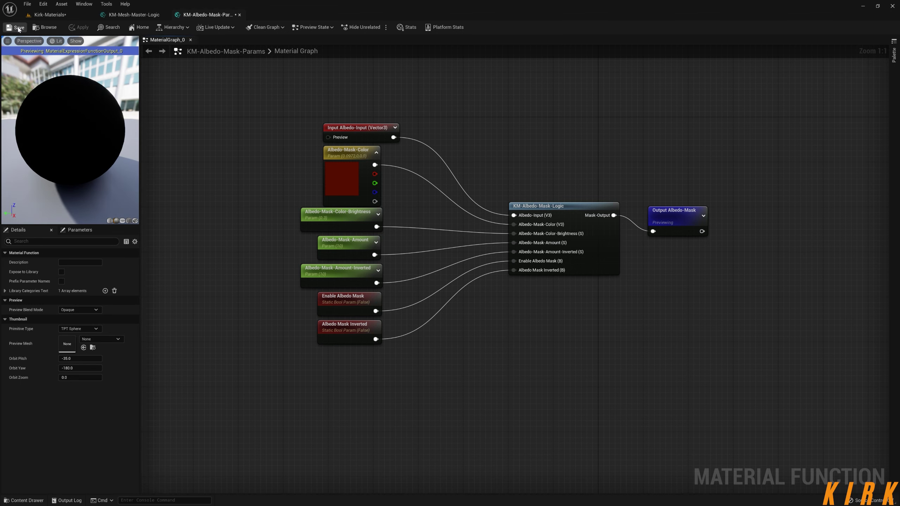
{"action": "left_click", "coordinate": [239, 14]}
Step: Hide the Stats pane in KM-Mesh-Master-Logic and insert the KM-Albedo-Mask-Params function from the Albedo-Mask folder above the Base / Albedo group
{"action": "right_click_drag", "start_coordinate": [273, 139], "coordinate": [349, 104]}
{"action": "left_click", "coordinate": [407, 27]}
{"action": "right_click_drag", "start_coordinate": [504, 88], "coordinate": [503, 119]}
{"action": "left_click", "coordinate": [24, 501]}
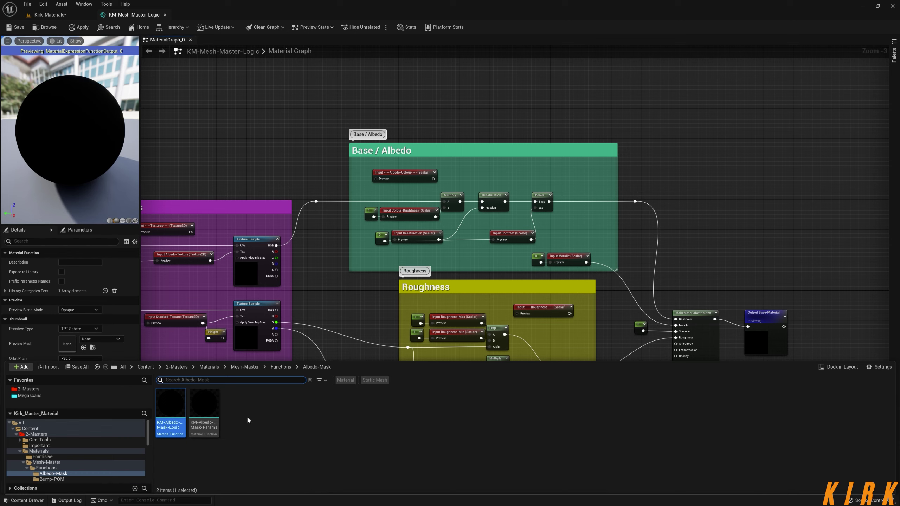
{"action": "left_click_drag", "start_coordinate": [204, 404], "coordinate": [305, 117]}
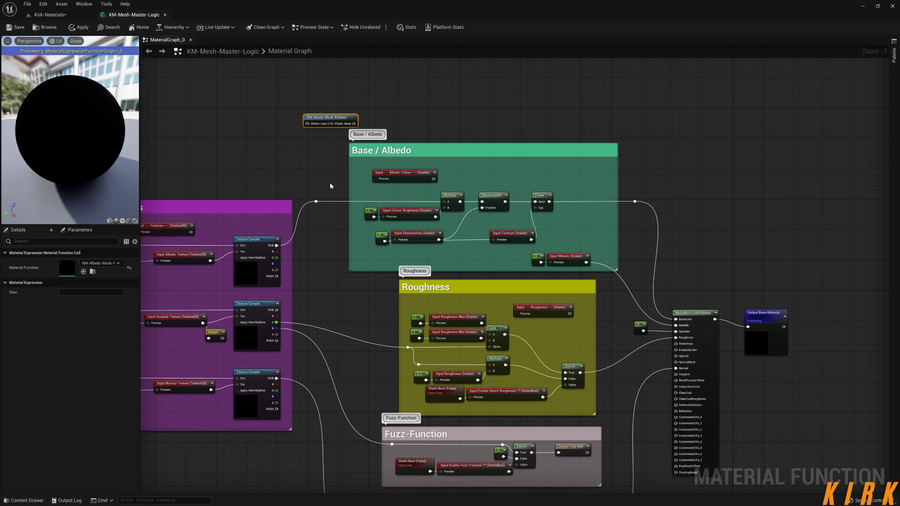
{"action": "left_click", "coordinate": [311, 164]}
Step: Move the KM-Albedo-Mask-Params node into the Base / Albedo group and wire it between the albedo reroute point and Multiply's A input
{"action": "scroll", "coordinate": [317, 132], "scroll_direction": "up", "scroll_amount": 3}
{"action": "right_click_drag", "start_coordinate": [326, 148], "coordinate": [282, 146]}
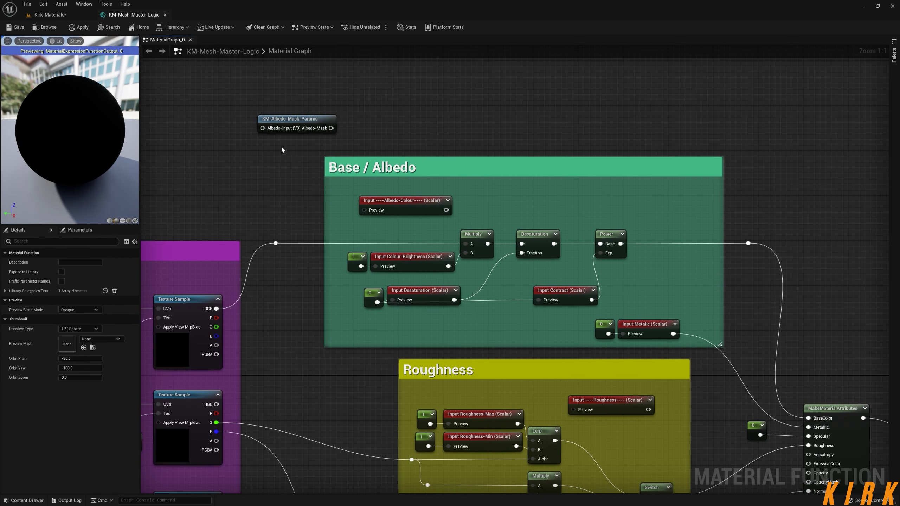
{"action": "left_click_drag", "start_coordinate": [294, 120], "coordinate": [379, 229]}
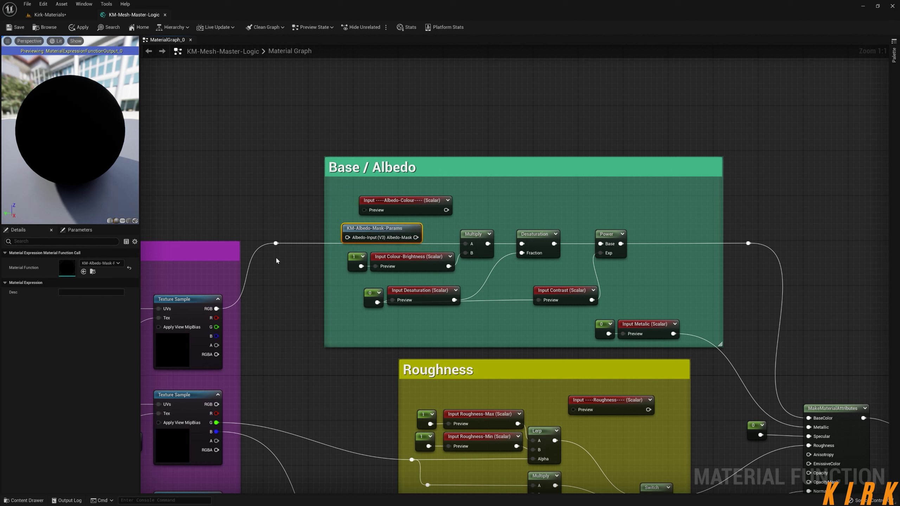
{"action": "left_click_drag", "start_coordinate": [276, 243], "coordinate": [347, 238]}
{"action": "left_click_drag", "start_coordinate": [417, 239], "coordinate": [465, 244]}
{"action": "left_click", "coordinate": [291, 195]}
{"action": "right_click_drag", "start_coordinate": [291, 195], "coordinate": [257, 170]}
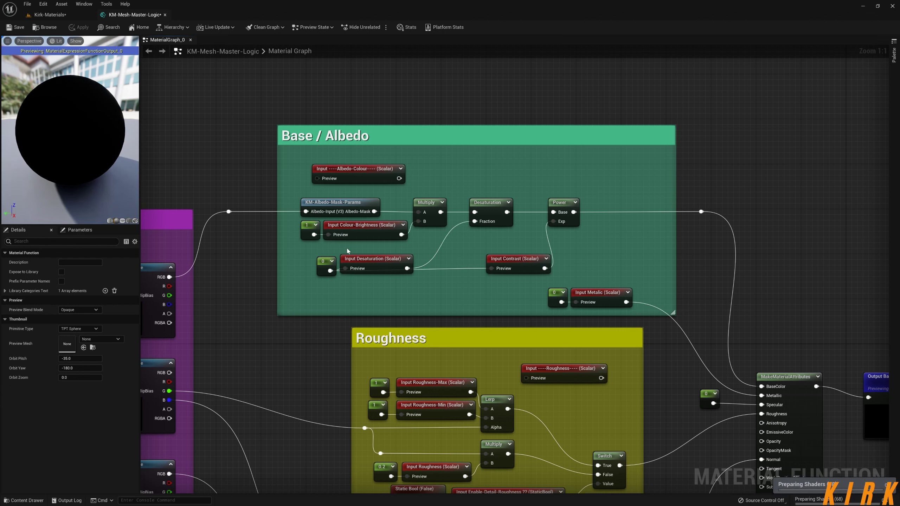
Step: Return to the Kirk-Materials level, select the wooden crate and open its KM-Mesh-Master_Inst material instance
{"action": "left_click", "coordinate": [50, 14]}
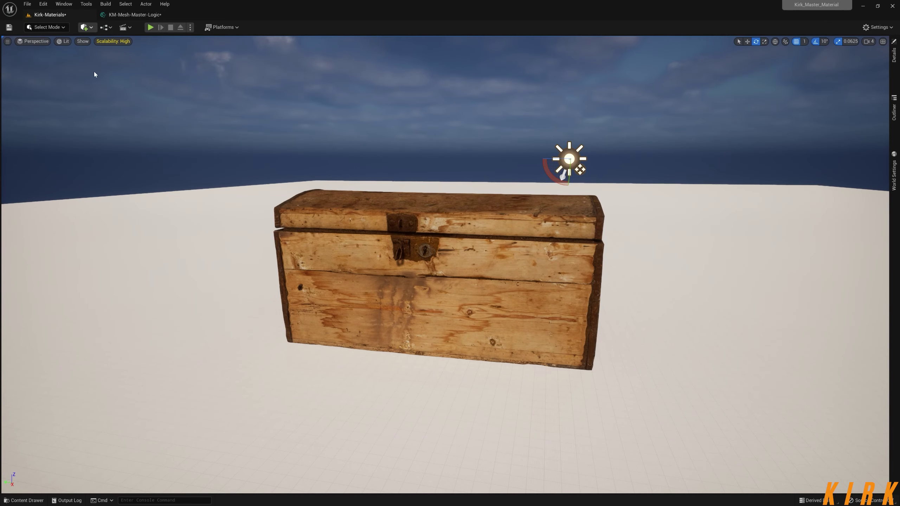
{"action": "left_click", "coordinate": [539, 265]}
{"action": "left_click", "coordinate": [896, 76]}
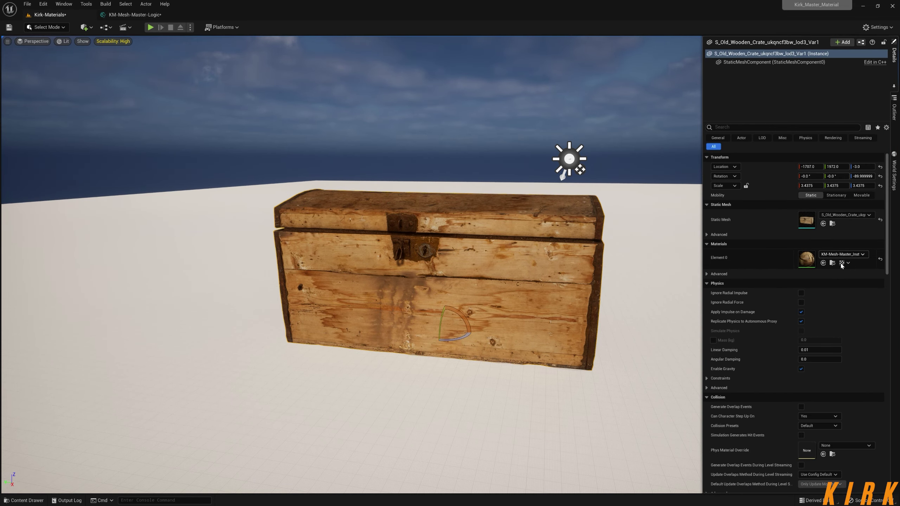
{"action": "double_click", "coordinate": [807, 260]}
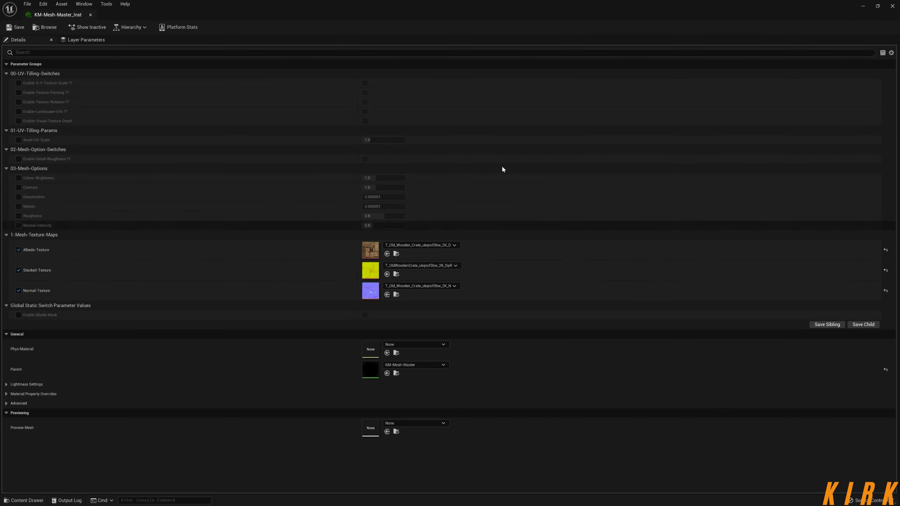
Step: Float the KM-Mesh-Master_Inst window beside the crate in the level viewport and enlarge it down to the Albedo Mask parameter
{"action": "left_click_drag", "start_coordinate": [131, 28], "coordinate": [691, 93]}
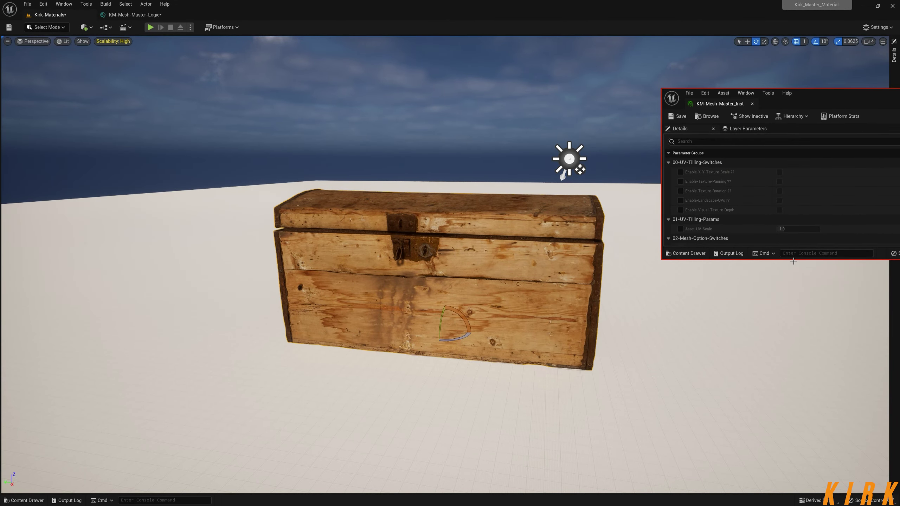
{"action": "left_click_drag", "start_coordinate": [792, 260], "coordinate": [781, 445]}
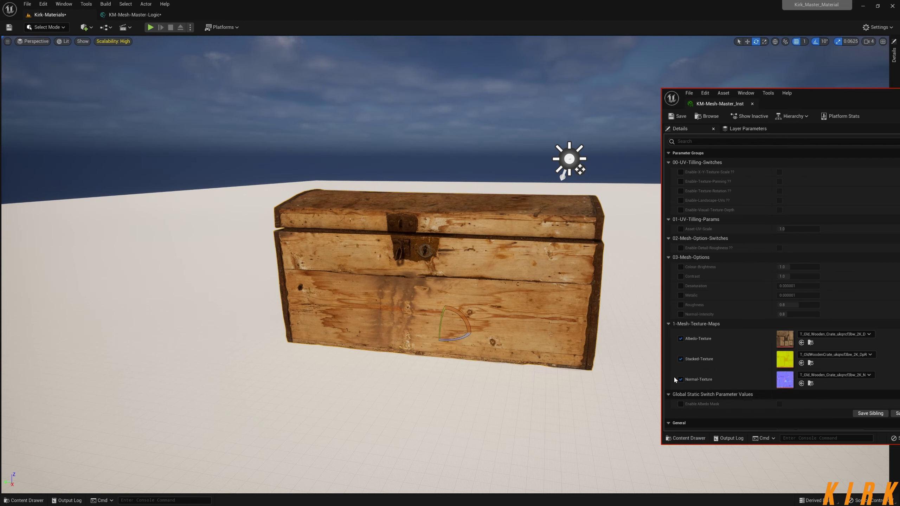
Step: Open KM-Albedo-Mask-Params from KM-Mesh-Master-Logic, assign the Enable Albedo Mask and Albedo Mask Inverted parameters to the Albedo-Mask group, and apply
{"action": "left_click", "coordinate": [134, 15]}
{"action": "double_click", "coordinate": [306, 207]}
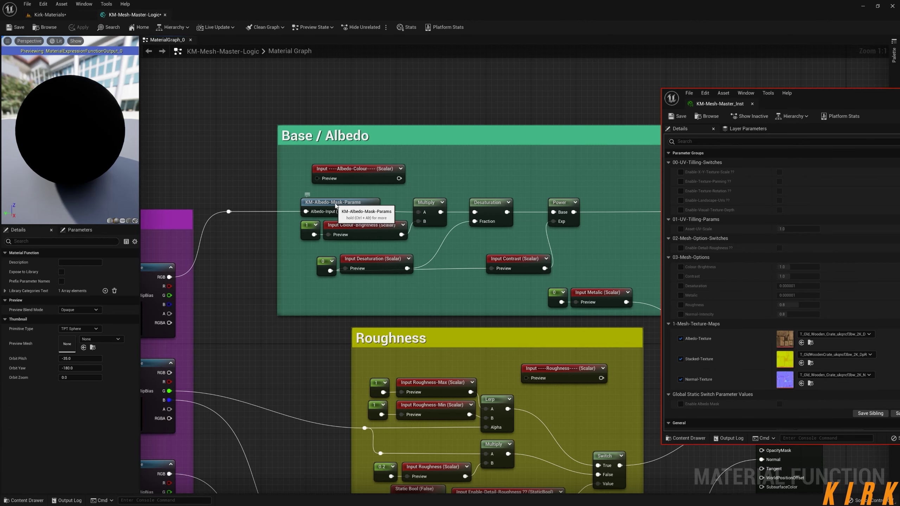
{"action": "left_click_drag", "start_coordinate": [347, 240], "coordinate": [283, 264]}
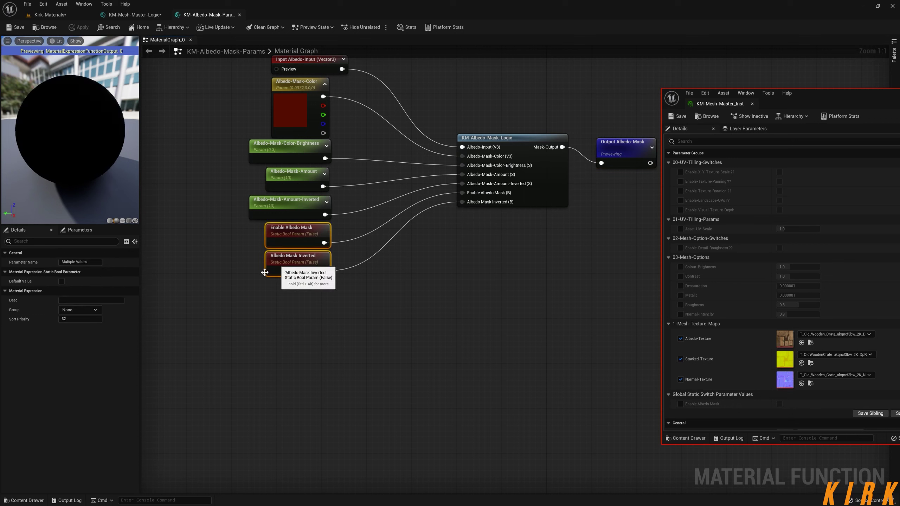
{"action": "left_click", "coordinate": [96, 310]}
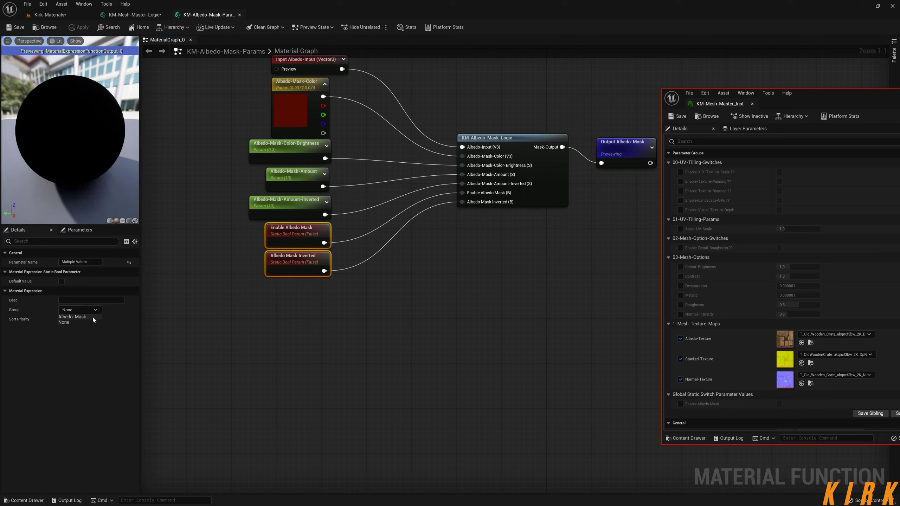
{"action": "left_click", "coordinate": [86, 318]}
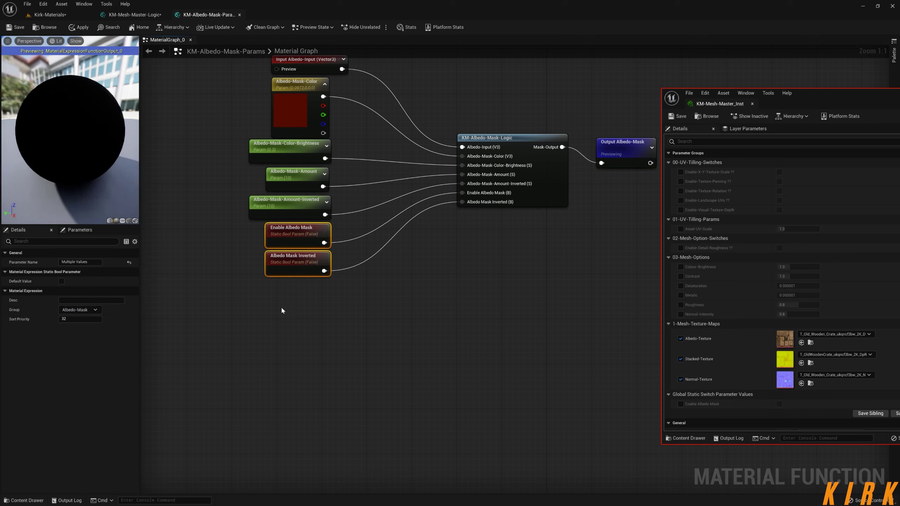
{"action": "left_click", "coordinate": [281, 307]}
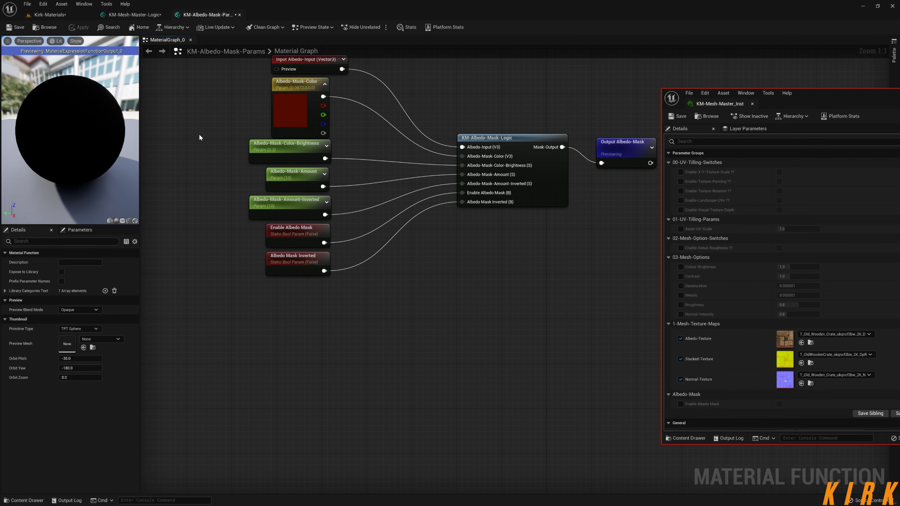
Step: Enable the albedo mask in the crate's instance with a green mask color and brightness 1.0, and override Albedo-Mask-Amount-Inverted
{"action": "left_click", "coordinate": [65, 16]}
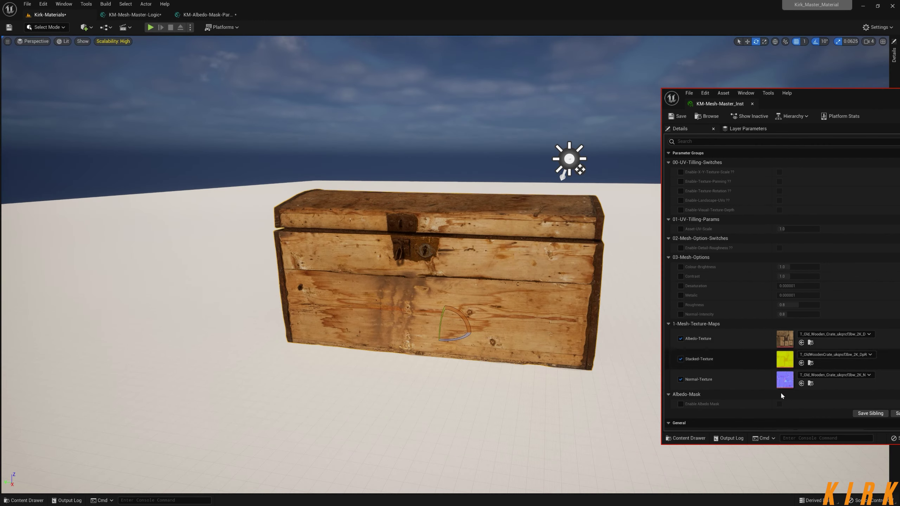
{"action": "left_click", "coordinate": [681, 404]}
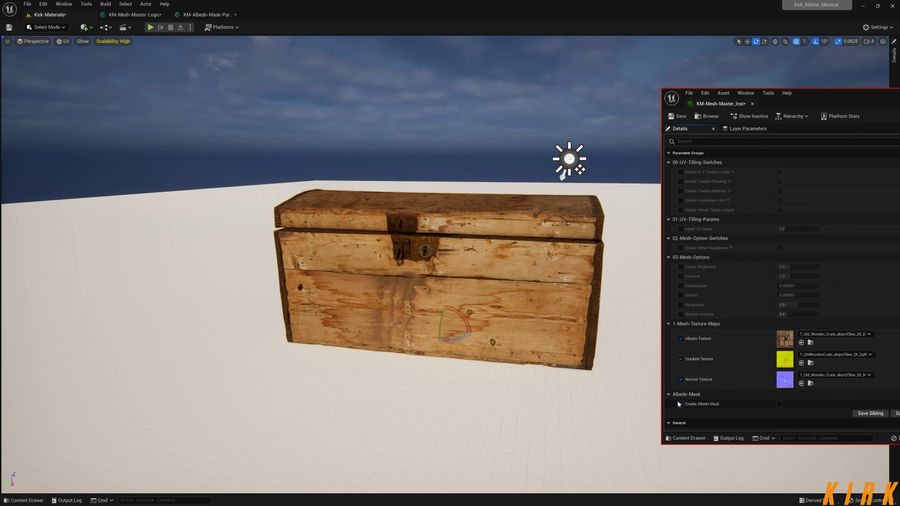
{"action": "left_click", "coordinate": [779, 403]}
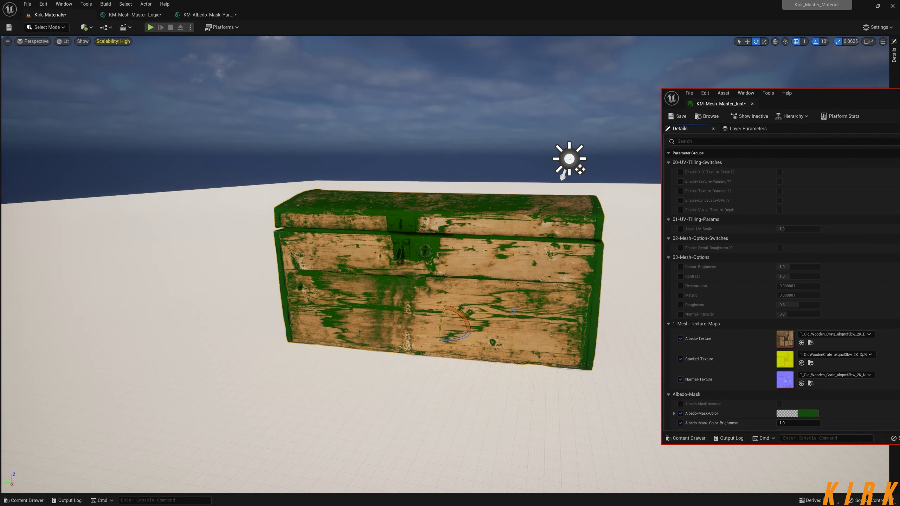
{"action": "scroll", "coordinate": [753, 339], "scroll_direction": "down", "scroll_amount": 5}
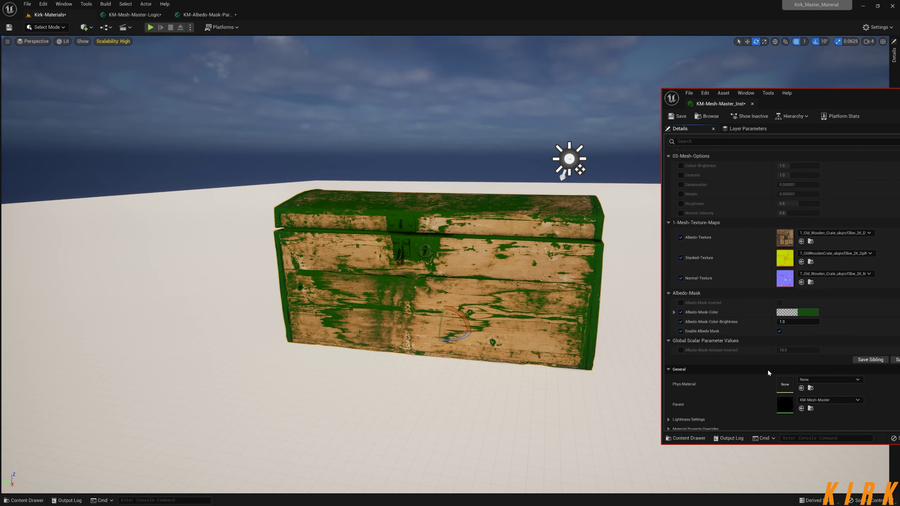
{"action": "left_click", "coordinate": [680, 350]}
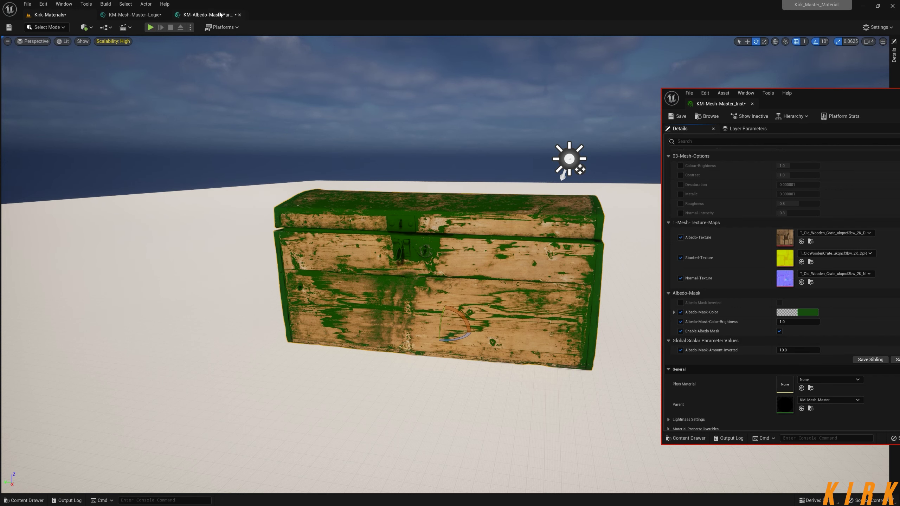
Step: Assign the Color-Brightness, Amount and Amount-Inverted scalar parameters in KM-Albedo-Mask-Params to the Albedo-Mask group and apply
{"action": "left_click", "coordinate": [207, 15]}
{"action": "left_click_drag", "start_coordinate": [362, 144], "coordinate": [284, 200]}
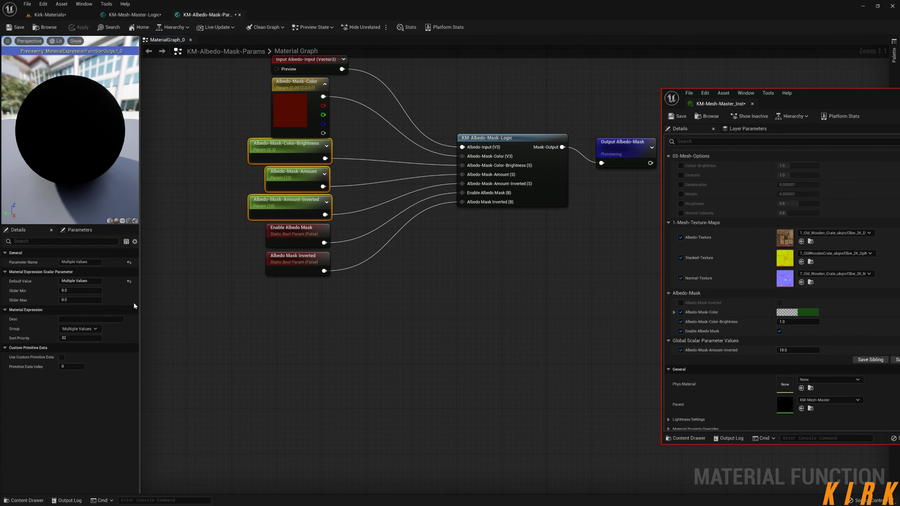
{"action": "left_click", "coordinate": [95, 329]}
{"action": "left_click", "coordinate": [72, 336]}
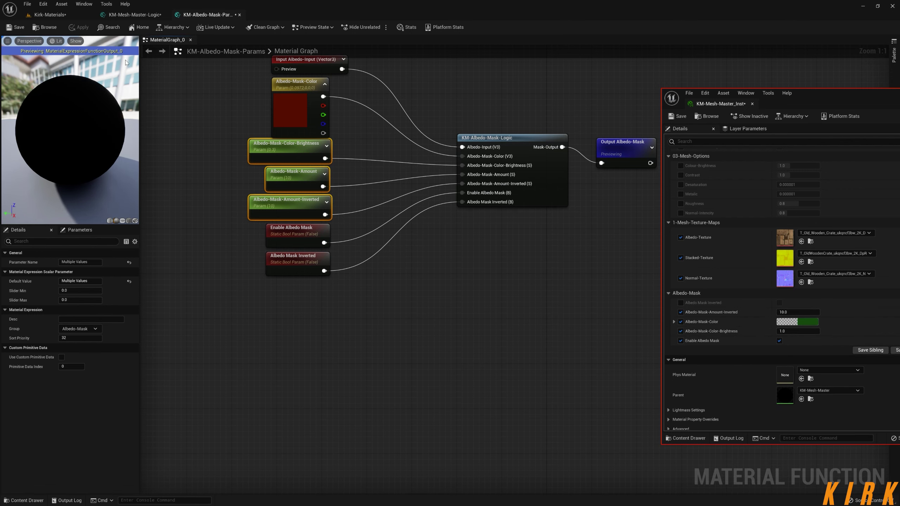
Step: Return to the Kirk-Materials level and examine the masked crate from its front and side
{"action": "left_click", "coordinate": [60, 15]}
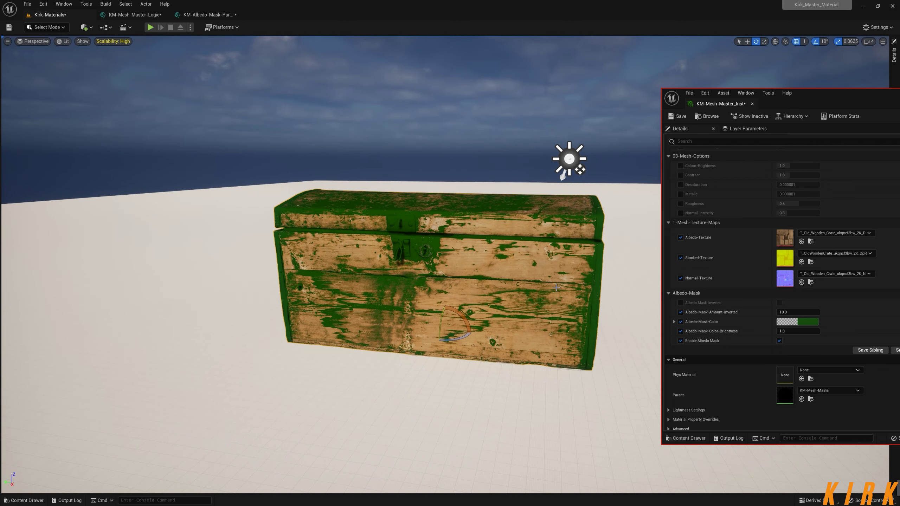
{"action": "right_click_drag", "start_coordinate": [558, 287], "coordinate": [559, 287]}
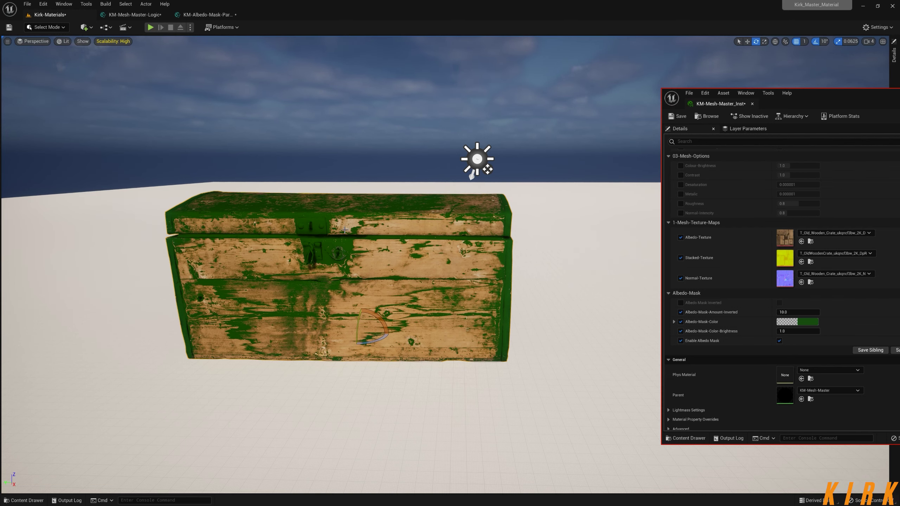
{"action": "right_click_drag", "start_coordinate": [360, 282], "coordinate": [360, 282]}
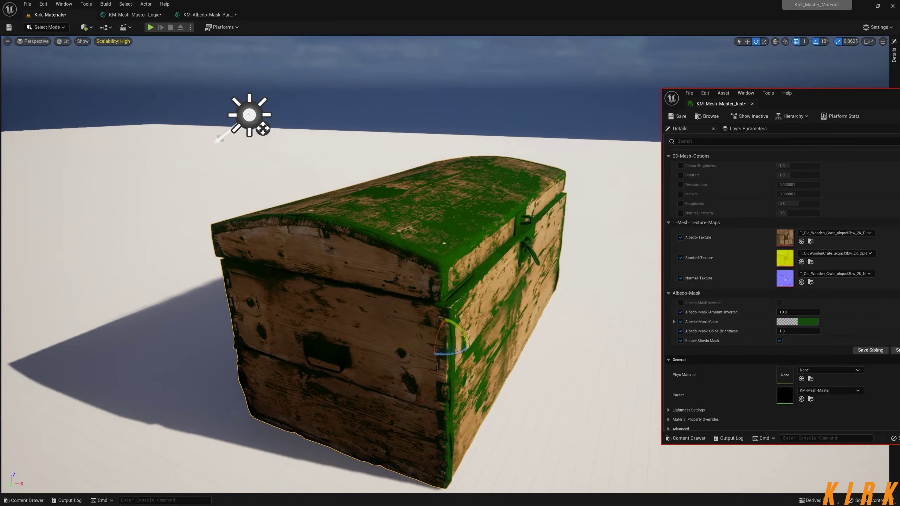